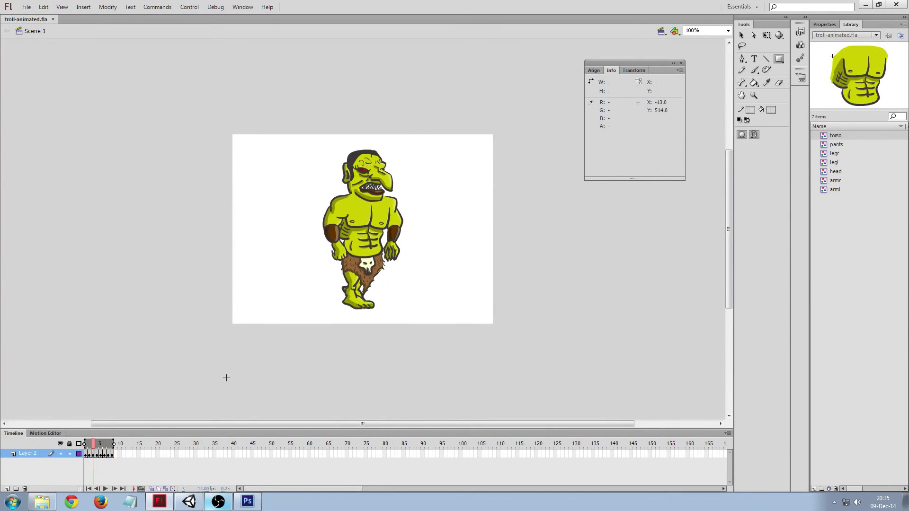
# Play the troll's walk animation on the timeline and stop it again.
pyautogui.click(104, 489)
pyautogui.click(103, 489)
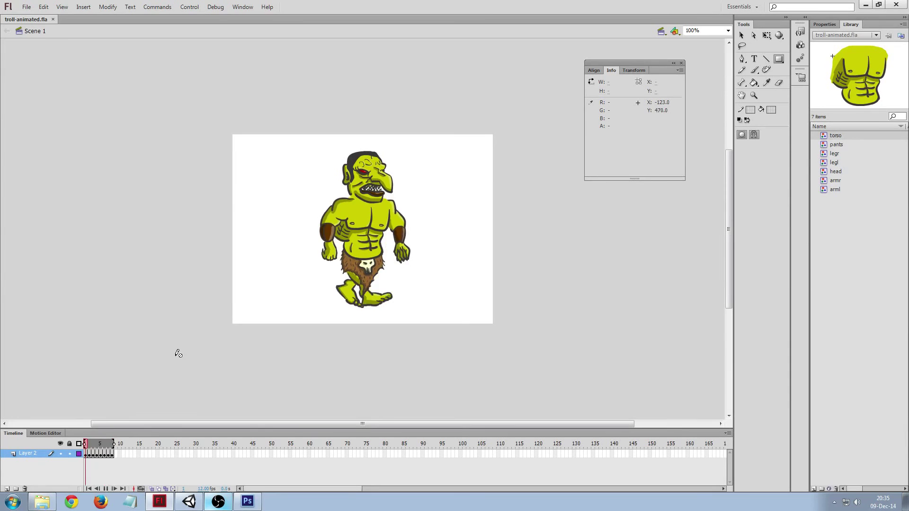
pyautogui.click(105, 489)
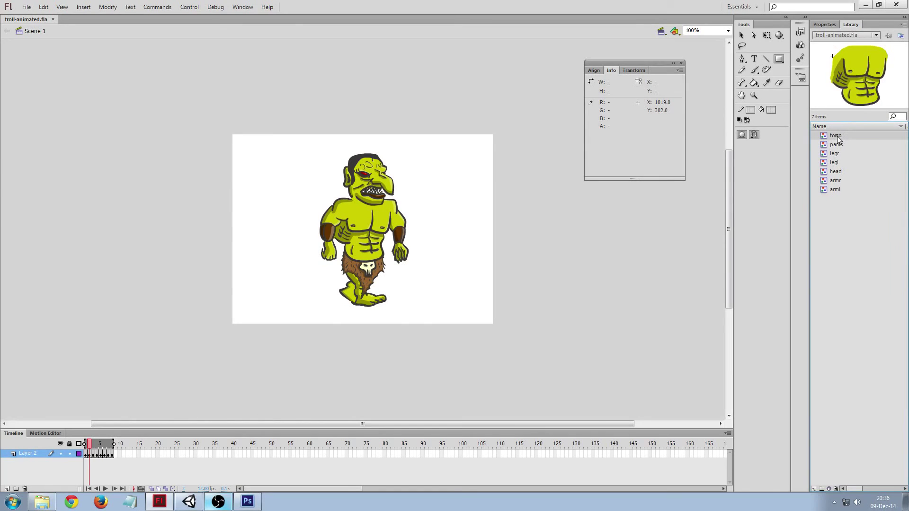
# Look through the troll's body-part symbols in the library, from torso to arml.
pyautogui.press('Down')
pyautogui.press('Down')
pyautogui.press('Down')
pyautogui.press('Down')
pyautogui.press('Down')
pyautogui.press('Down')
pyautogui.press('Up')
pyautogui.press('Up')
pyautogui.press('Up')
pyautogui.press('Up')
pyautogui.press('Up')
pyautogui.press('Up')
pyautogui.press('Down')
pyautogui.press('Down')
pyautogui.press('Down')
pyautogui.press('Down')
pyautogui.press('Down')
pyautogui.press('Down')
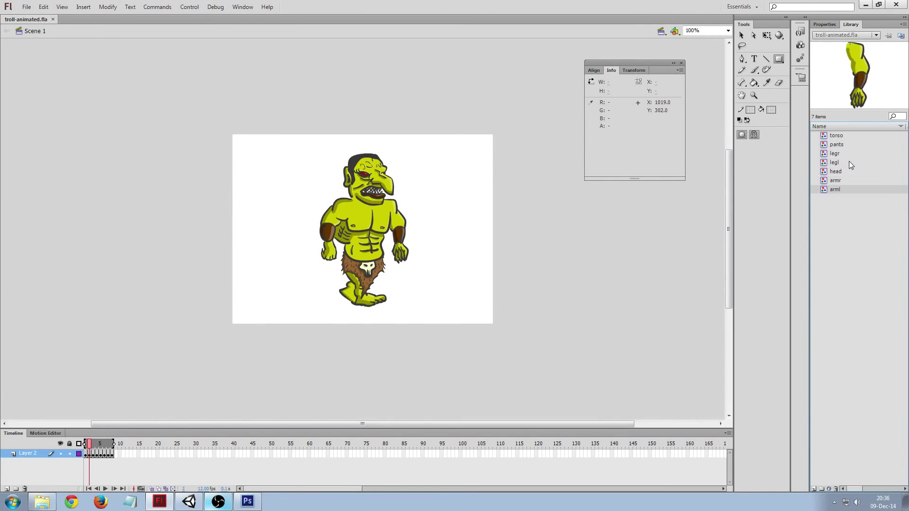
pyautogui.press('Up')
pyautogui.press('Up')
pyautogui.press('Up')
# Generate a sprite sheet from all seven library symbols and export it as troll-animated.png, overwriting the existing file.
pyautogui.hotkey('ctrl', 'a')
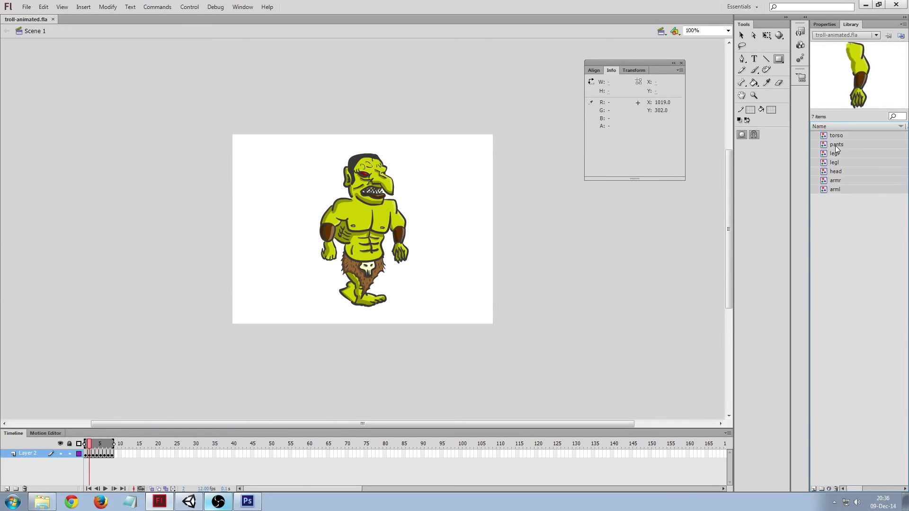
pyautogui.rightClick(835, 146)
pyautogui.click(847, 351)
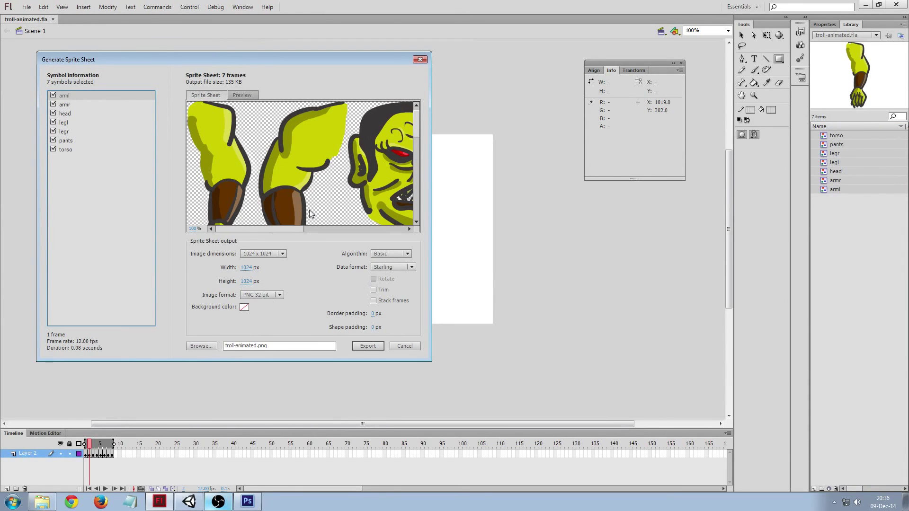
pyautogui.click(241, 94)
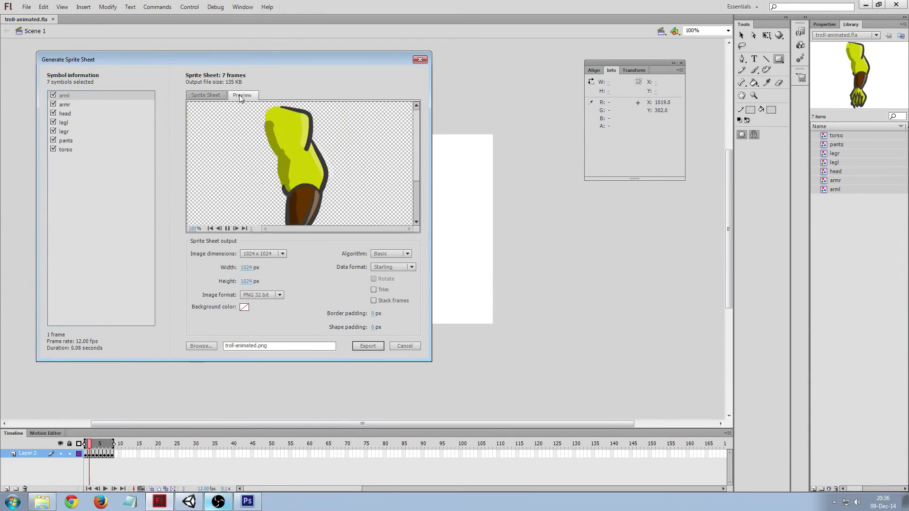
pyautogui.click(212, 95)
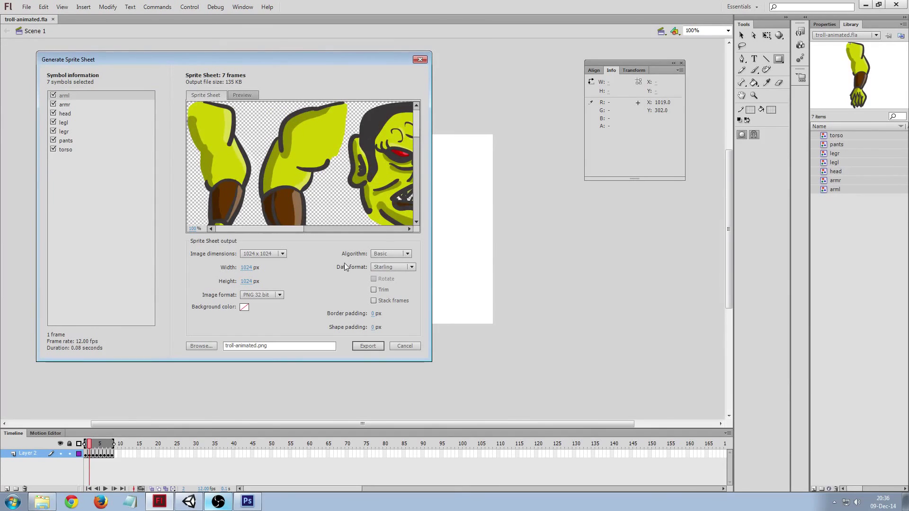
pyautogui.click(368, 345)
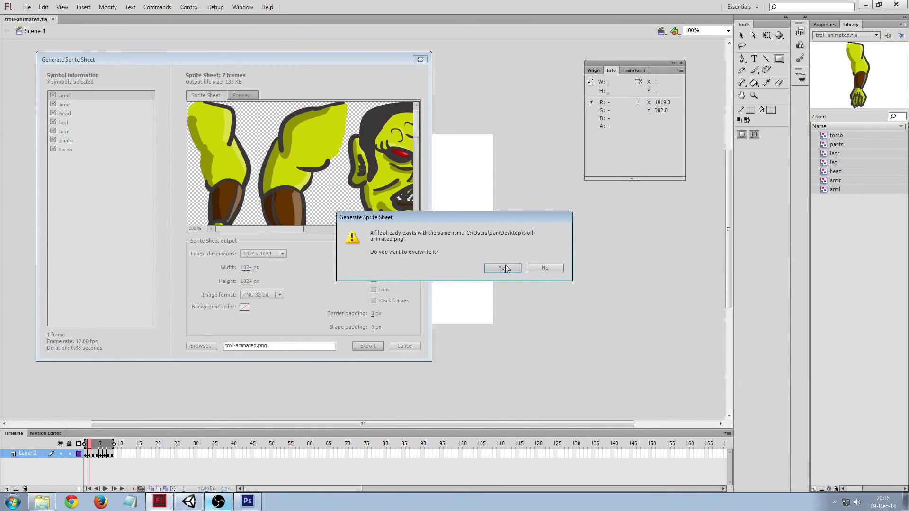
pyautogui.click(502, 268)
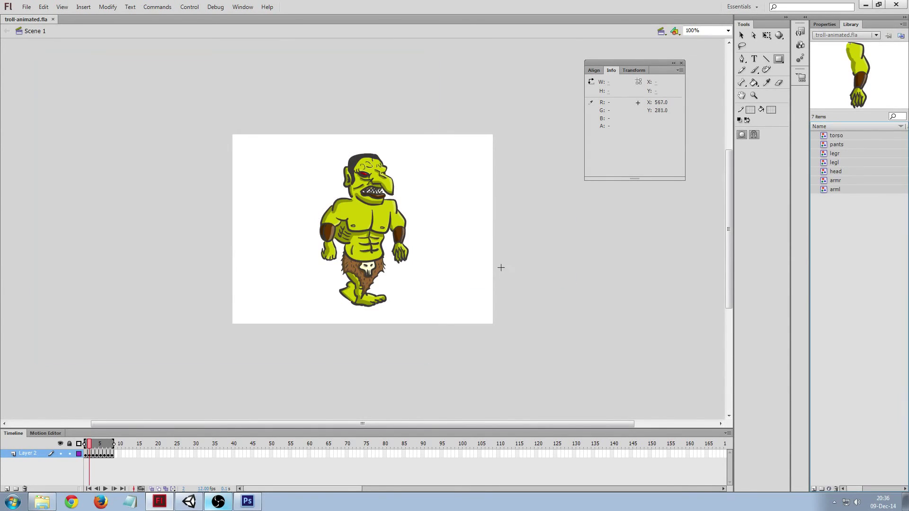
# Switch to Unity, import troll-animated.png from the desktop as a new asset, and expand it in Assets.
pyautogui.click(194, 503)
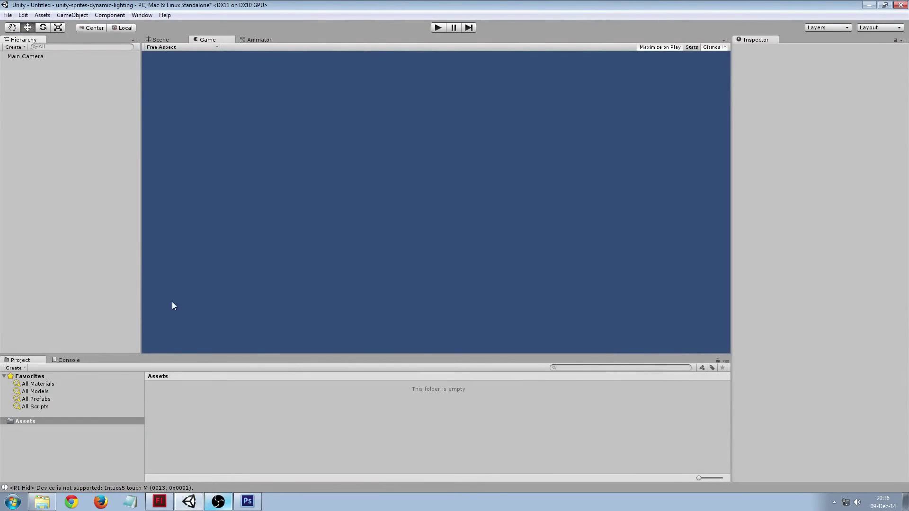
pyautogui.rightClick(198, 406)
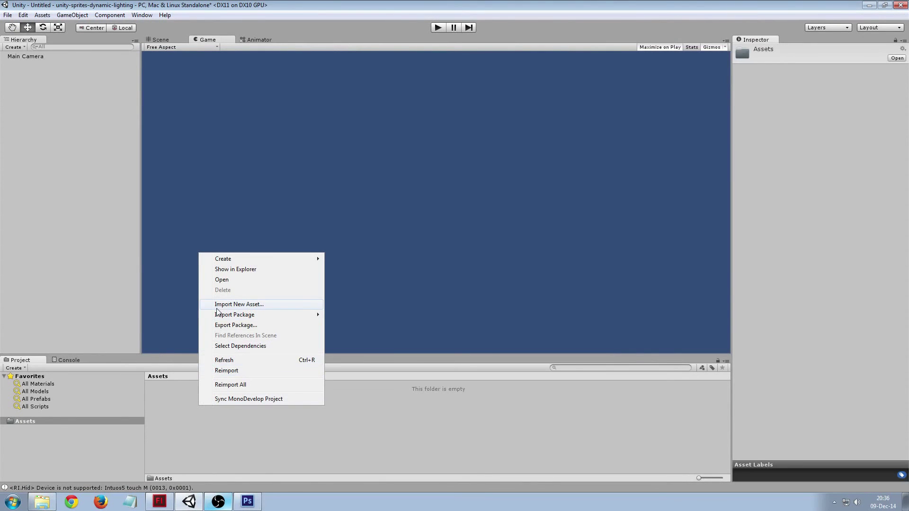
pyautogui.click(218, 305)
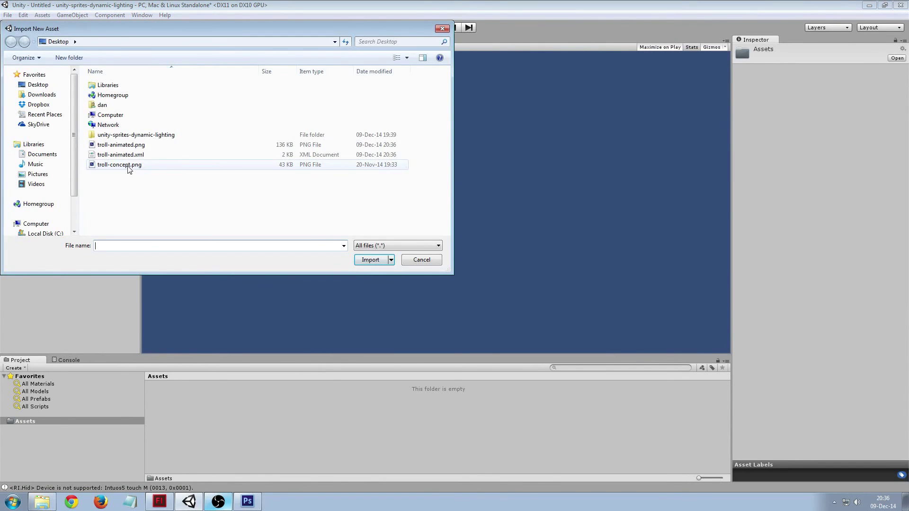
pyautogui.click(121, 144)
pyautogui.click(370, 259)
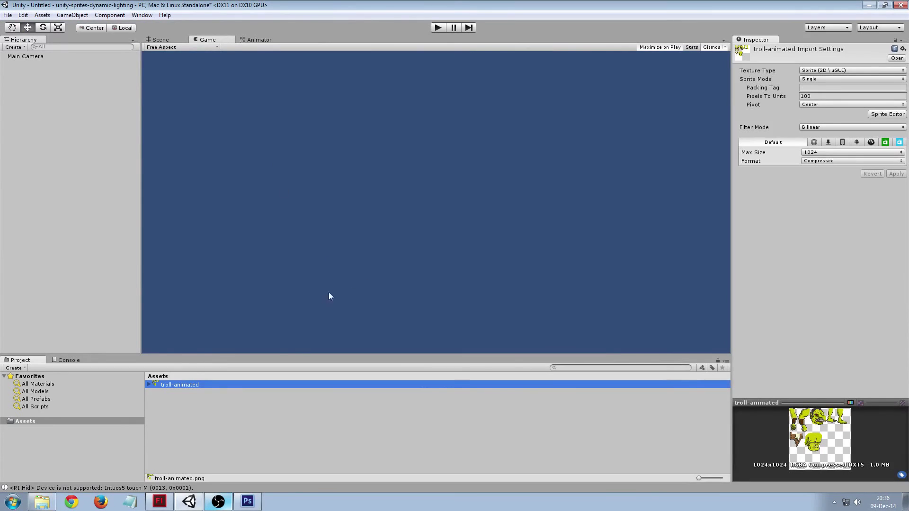
pyautogui.click(150, 384)
# Set the troll-animated texture's Sprite Mode to Multiple and slice the sheet automatically in the Sprite Editor.
pyautogui.click(816, 79)
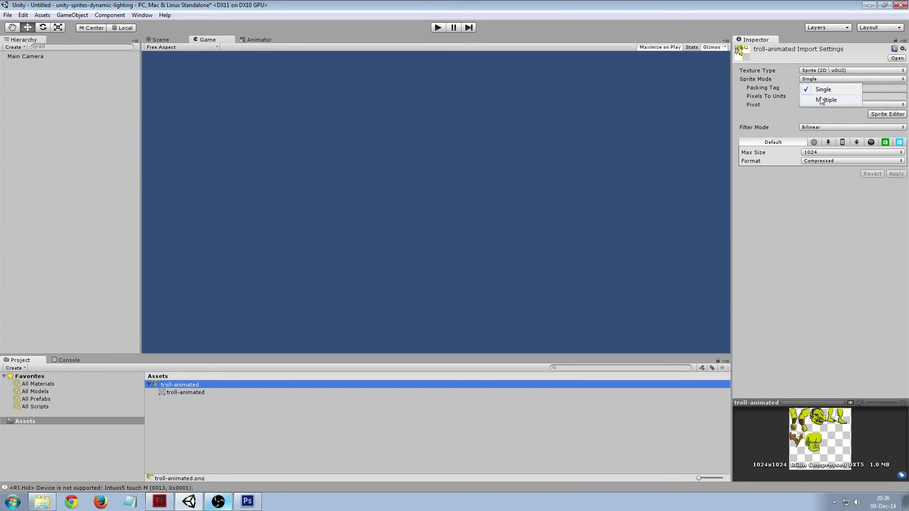
pyautogui.click(825, 100)
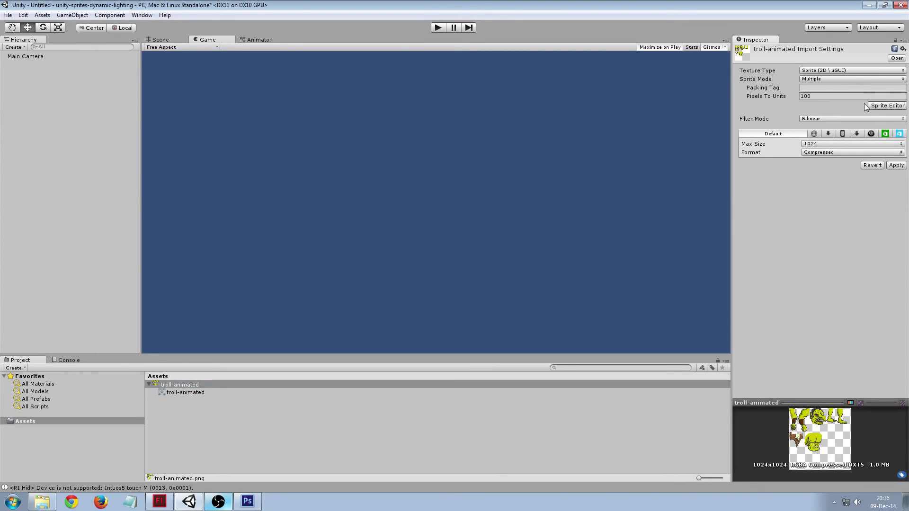
pyautogui.click(883, 106)
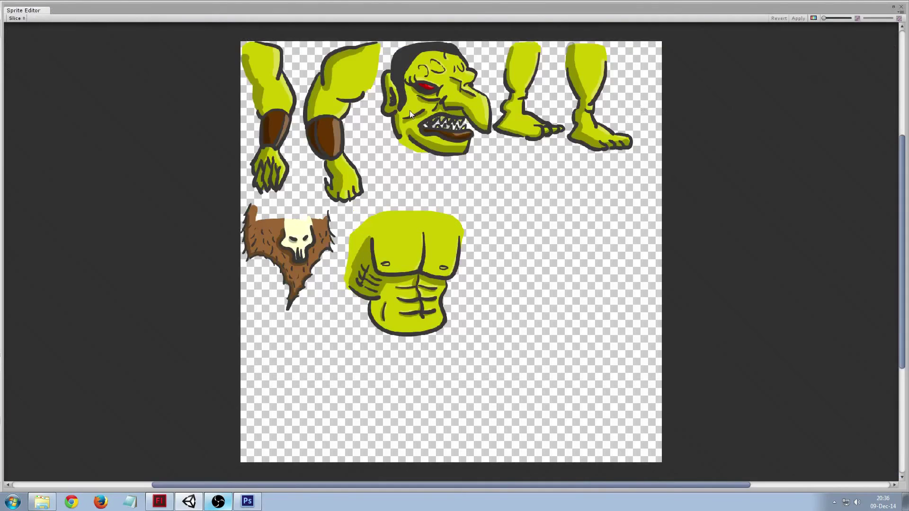
pyautogui.click(22, 19)
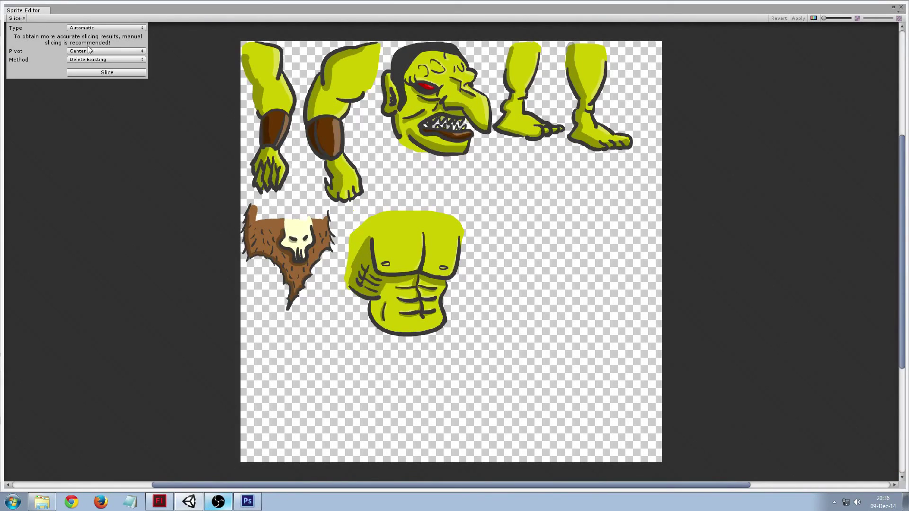
pyautogui.click(102, 72)
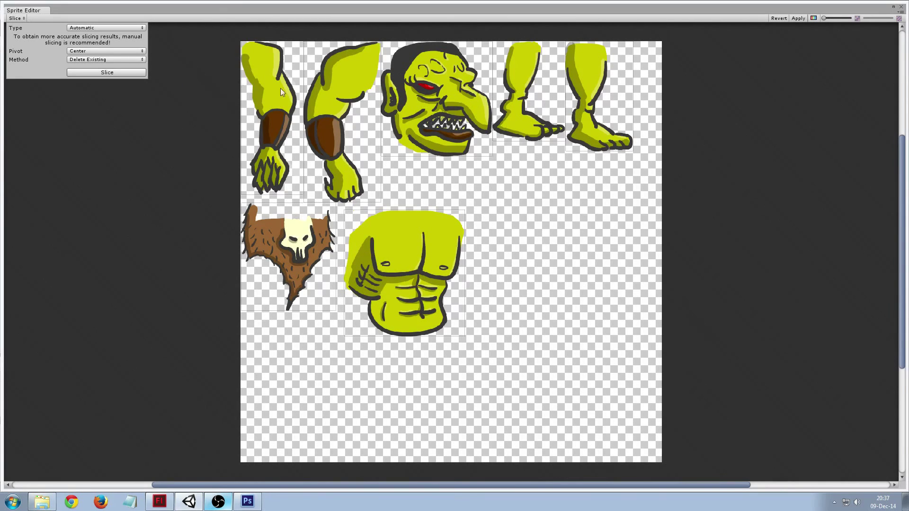
# Move the pivots of both arm sprites to the shoulders and the head's pivot to the base of the jaw.
pyautogui.click(267, 94)
pyautogui.moveTo(271, 117); pyautogui.dragTo(245, 61)
pyautogui.click(349, 118)
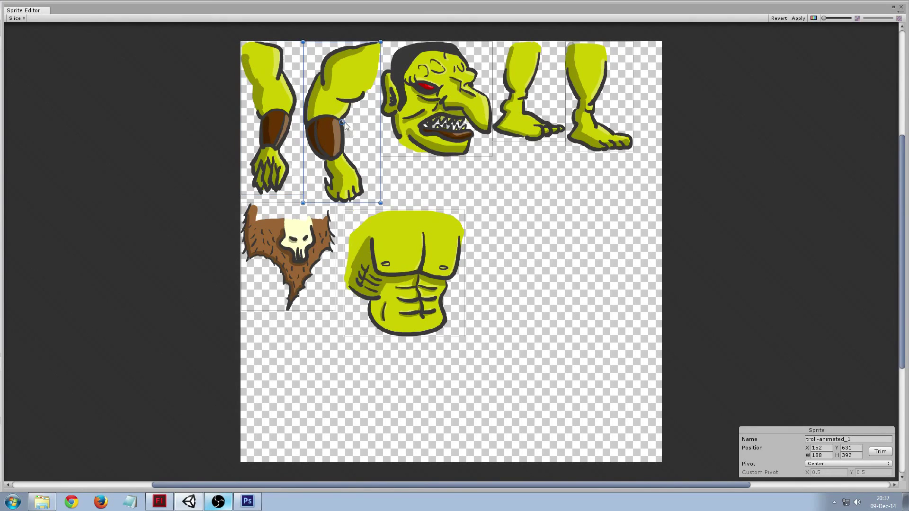
pyautogui.moveTo(342, 122); pyautogui.dragTo(375, 69)
pyautogui.click(430, 116)
pyautogui.moveTo(436, 99); pyautogui.dragTo(410, 139)
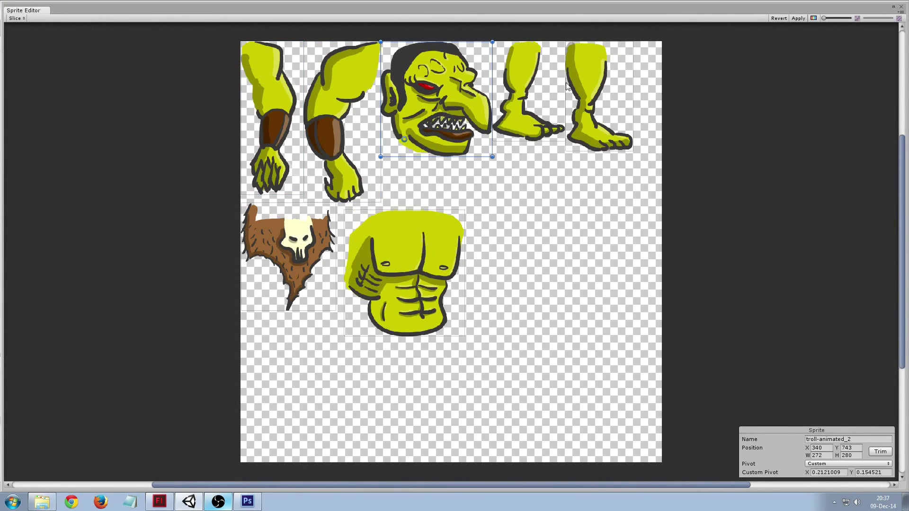
# Move the pivots of both leg sprites to the upper end of each leg.
pyautogui.click(533, 87)
pyautogui.moveTo(528, 92); pyautogui.dragTo(526, 46)
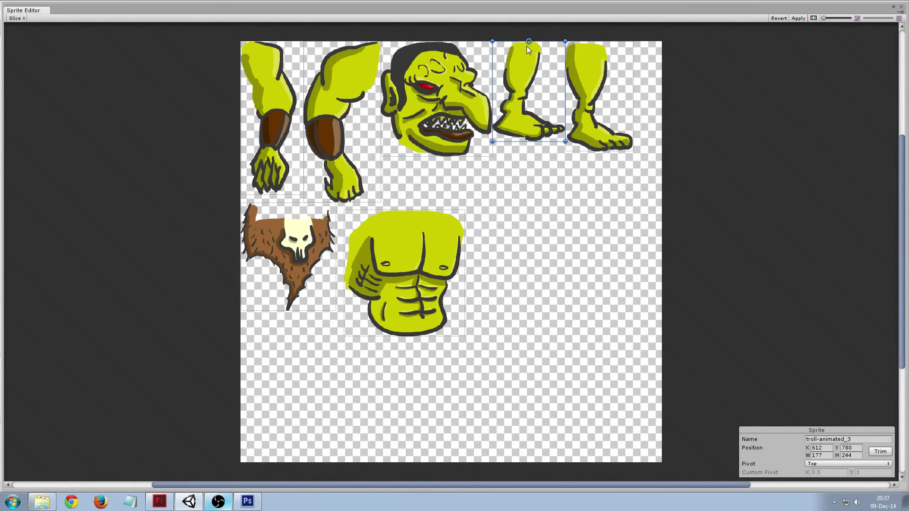
pyautogui.click(595, 110)
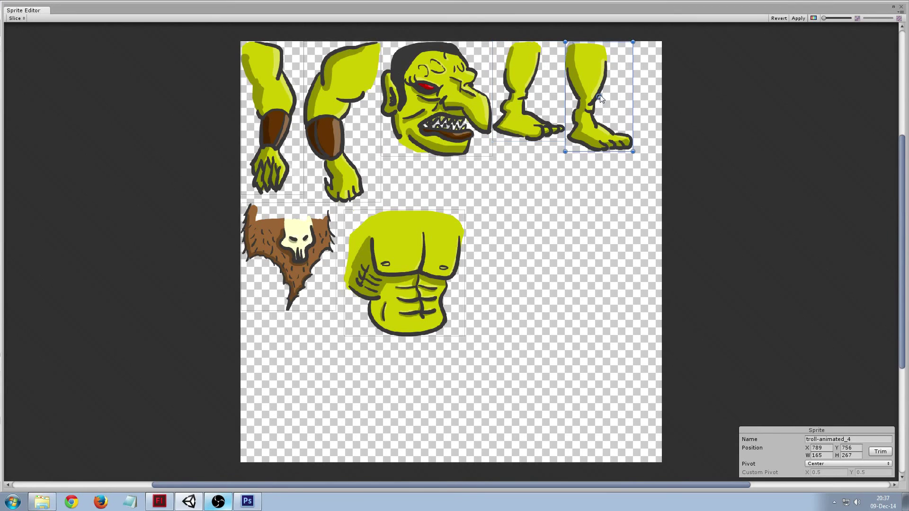
pyautogui.moveTo(599, 96); pyautogui.dragTo(589, 55)
# Move the loincloth's pivot to its upper middle and the torso's to its waist, then apply the slices and close the Sprite Editor.
pyautogui.click(290, 248)
pyautogui.moveTo(288, 257); pyautogui.dragTo(294, 229)
pyautogui.click(397, 248)
pyautogui.moveTo(405, 274); pyautogui.dragTo(405, 327)
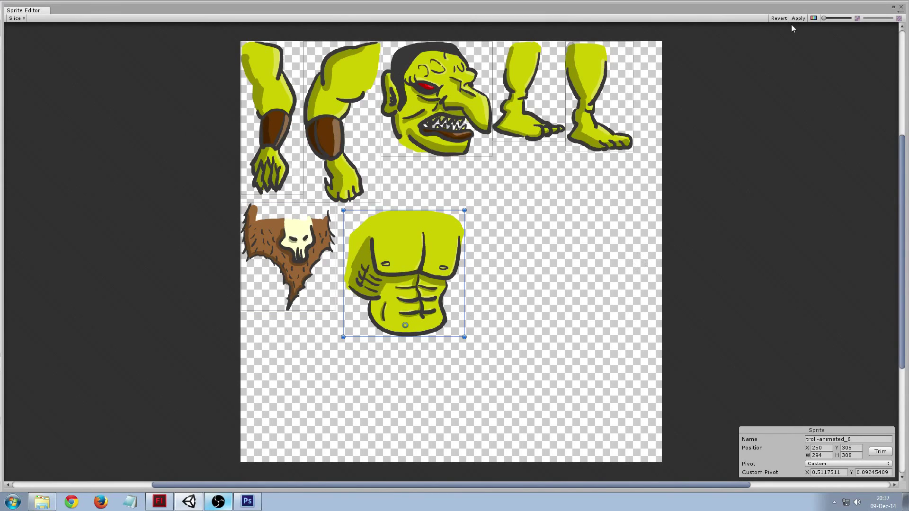
pyautogui.click(804, 20)
pyautogui.click(902, 7)
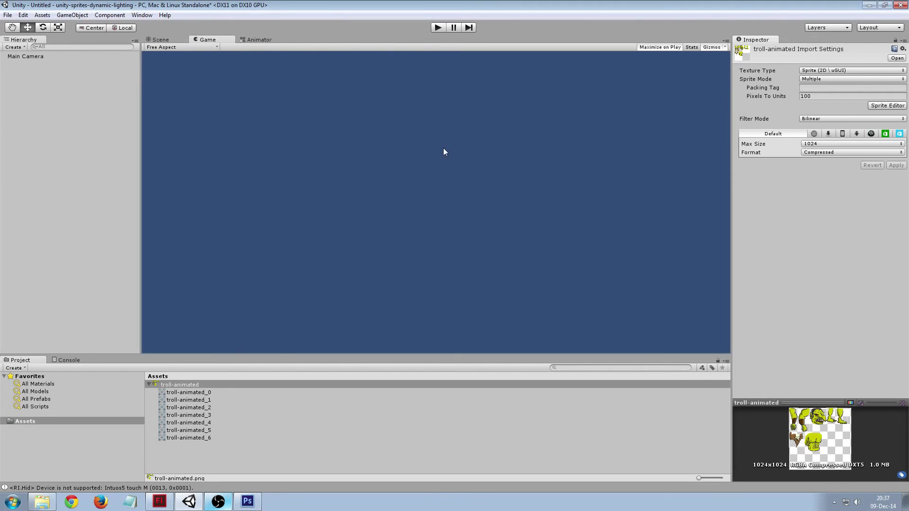
# Check the individual sprites sliced from troll-animated one after another.
pyautogui.click(197, 394)
pyautogui.press('Down')
pyautogui.press('Down')
pyautogui.press('Down')
pyautogui.press('Down')
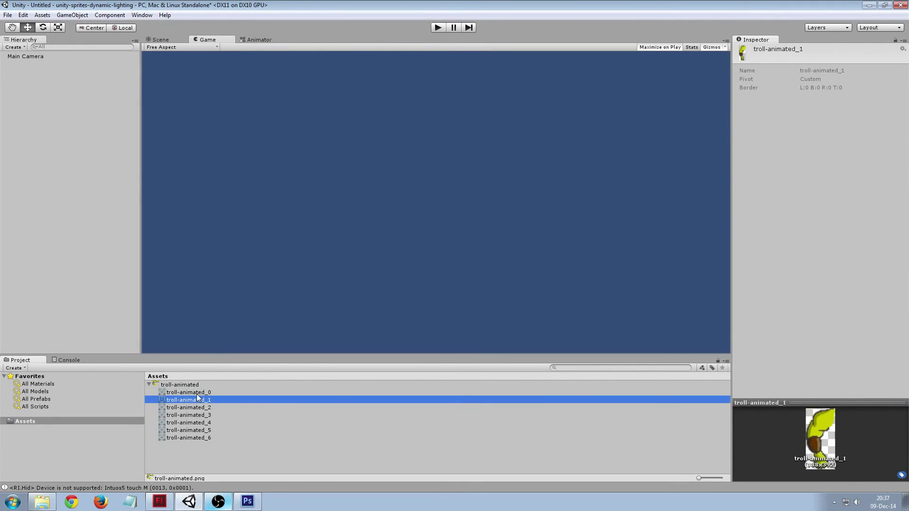
pyautogui.press('Down')
pyautogui.press('Down')
pyautogui.press('Up')
pyautogui.press('Up')
pyautogui.press('Up')
pyautogui.press('Up')
pyautogui.press('Up')
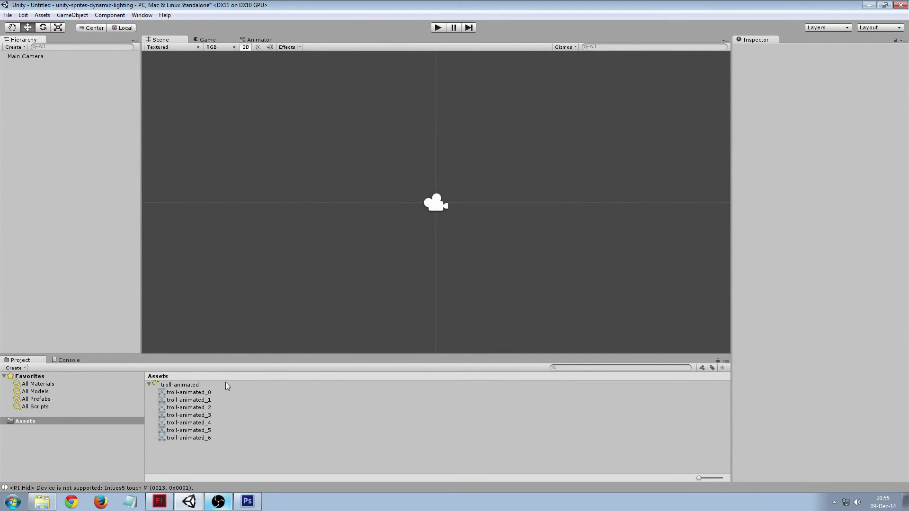
# Add the sprites troll-animated_0 through troll-animated_6 to the scene as separate objects.
pyautogui.moveTo(187, 395); pyautogui.dragTo(95, 279)
pyautogui.moveTo(134, 330); pyautogui.dragTo(85, 215)
pyautogui.moveTo(180, 408); pyautogui.dragTo(56, 247)
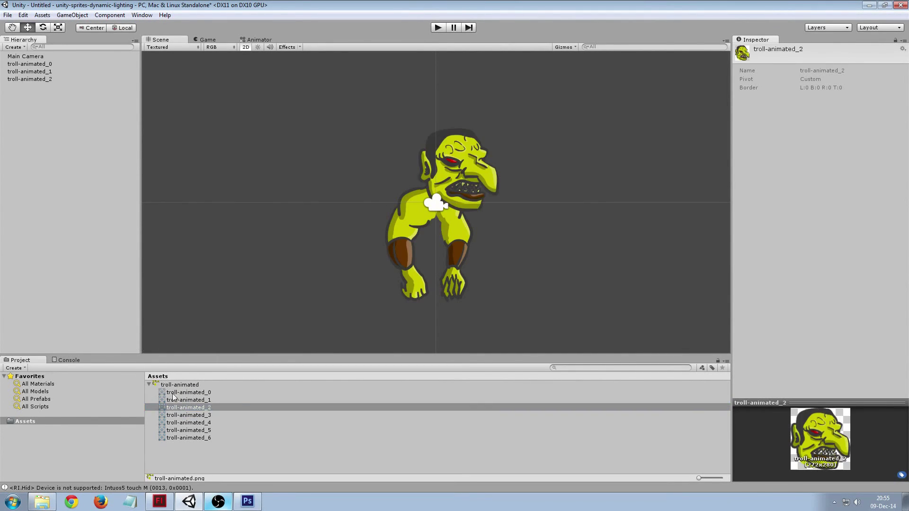
pyautogui.moveTo(187, 415); pyautogui.dragTo(88, 231)
pyautogui.click(188, 430)
pyautogui.moveTo(188, 430); pyautogui.dragTo(52, 109)
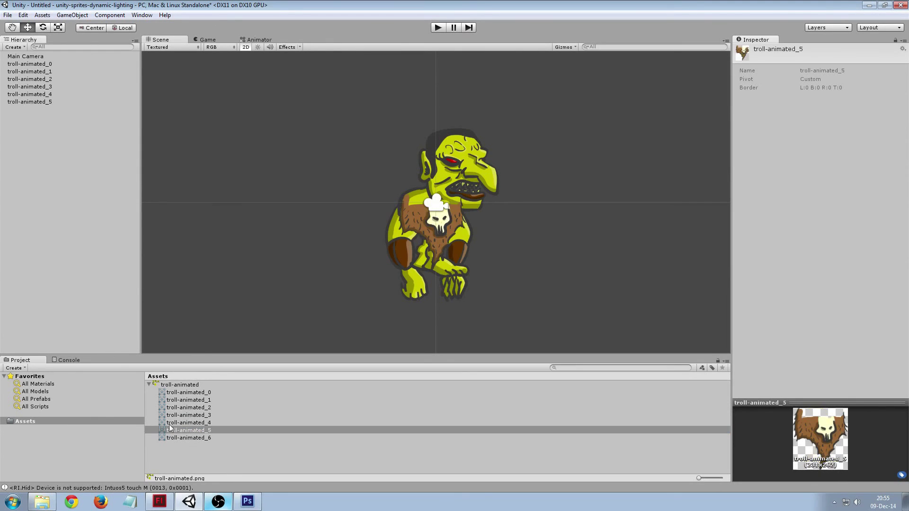
pyautogui.moveTo(191, 439); pyautogui.dragTo(73, 122)
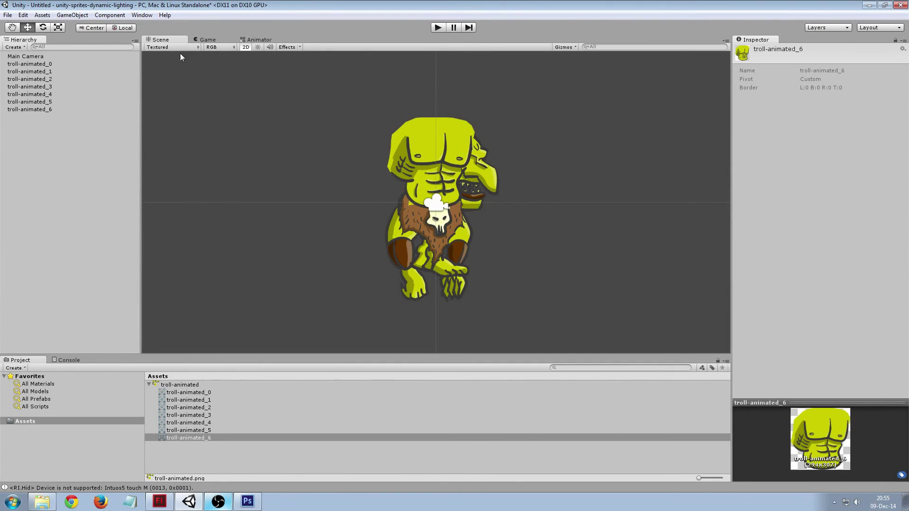
# Position the head above the torso in the scene and set the head's Order in Layer to 10.
pyautogui.moveTo(446, 162); pyautogui.dragTo(433, 109)
pyautogui.moveTo(458, 218); pyautogui.dragTo(450, 177)
pyautogui.click(437, 104)
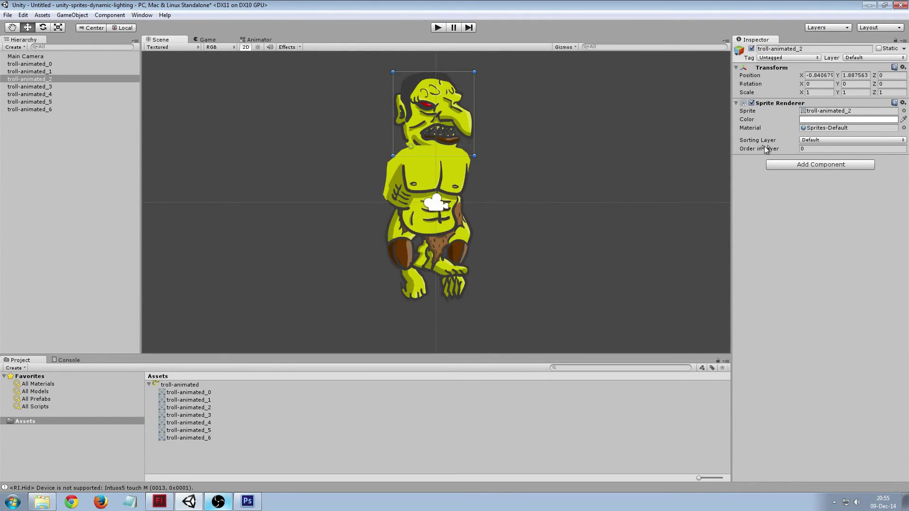
pyautogui.click(812, 150)
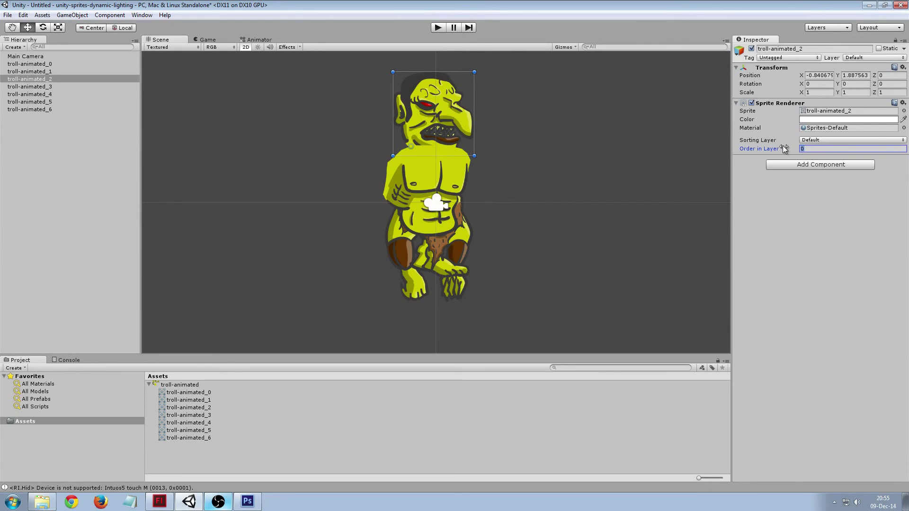
pyautogui.write('10')
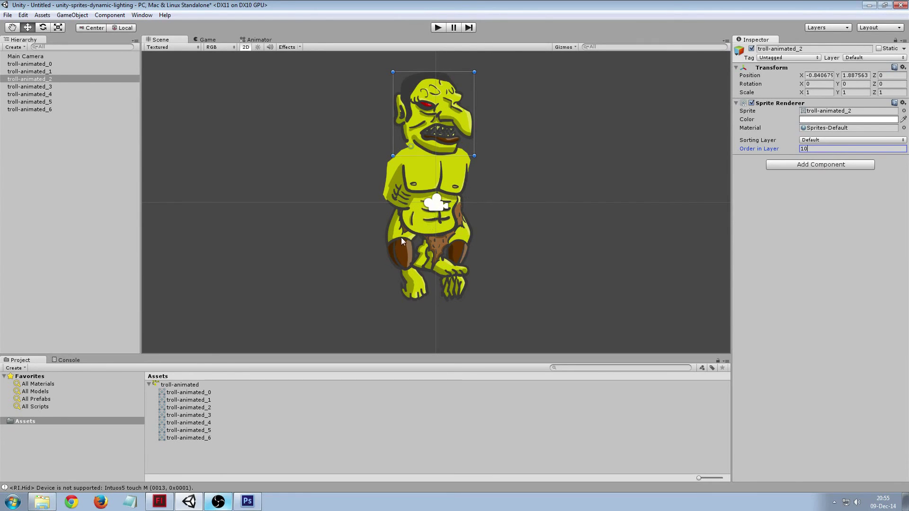
# Place the bent arm troll-animated_1 at the troll's near shoulder and set its Order in Layer to 8.
pyautogui.moveTo(402, 241); pyautogui.dragTo(365, 200)
pyautogui.click(790, 150)
pyautogui.write('8')
pyautogui.click(357, 195)
pyautogui.moveTo(356, 195); pyautogui.dragTo(371, 188)
# Place the other arm at the far shoulder and arrange the loincloth and both legs below the torso.
pyautogui.moveTo(457, 244); pyautogui.dragTo(475, 199)
pyautogui.moveTo(438, 239); pyautogui.dragTo(488, 298)
pyautogui.click(478, 268)
pyautogui.moveTo(431, 286)
pyautogui.mouseDown()
pyautogui.moveTo(428, 303)
pyautogui.moveTo(437, 307)
pyautogui.moveTo(465, 288)
pyautogui.moveTo(445, 284)
pyautogui.mouseUp()
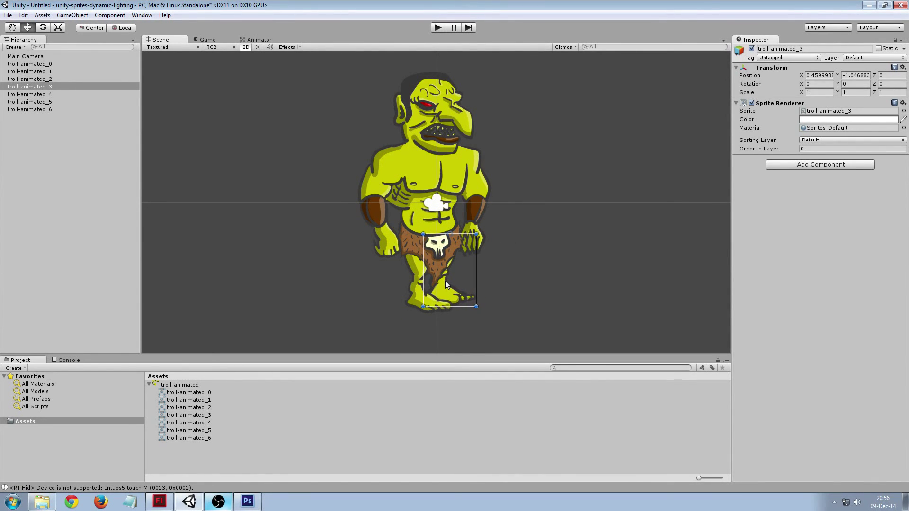
# Fine-tune the positions of the two legs beneath the loincloth and clear the selection.
pyautogui.click(504, 280)
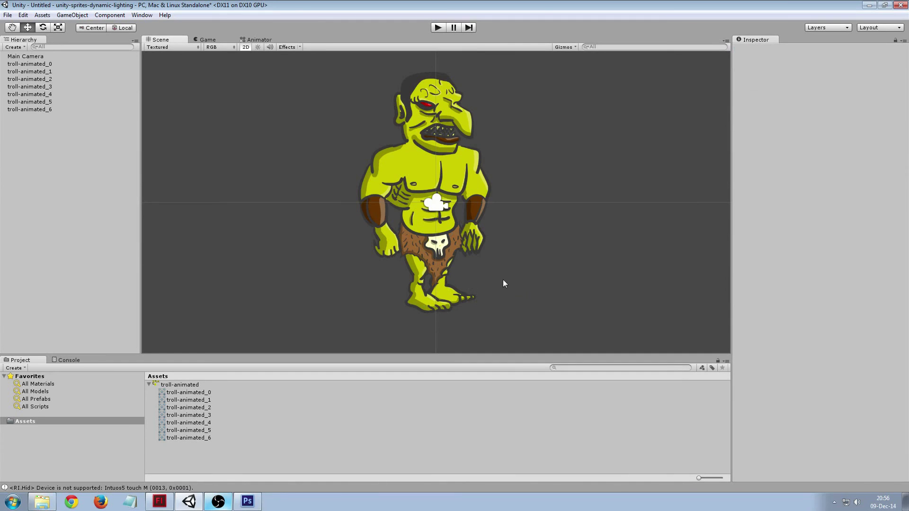
pyautogui.click(413, 285)
pyautogui.click(468, 288)
pyautogui.click(457, 293)
pyautogui.moveTo(458, 293); pyautogui.dragTo(460, 295)
pyautogui.click(523, 226)
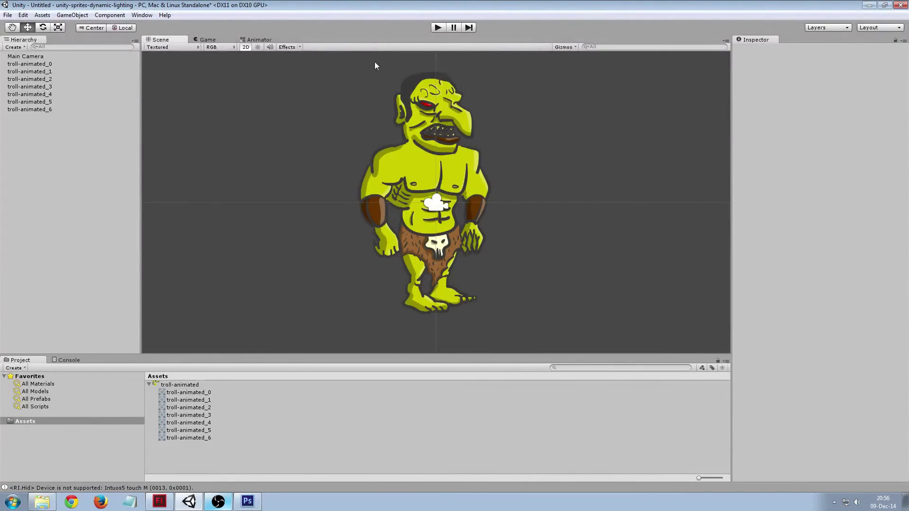
# Preview the game, try a dark grey background colour on the Main Camera, and preview it again.
pyautogui.click(436, 27)
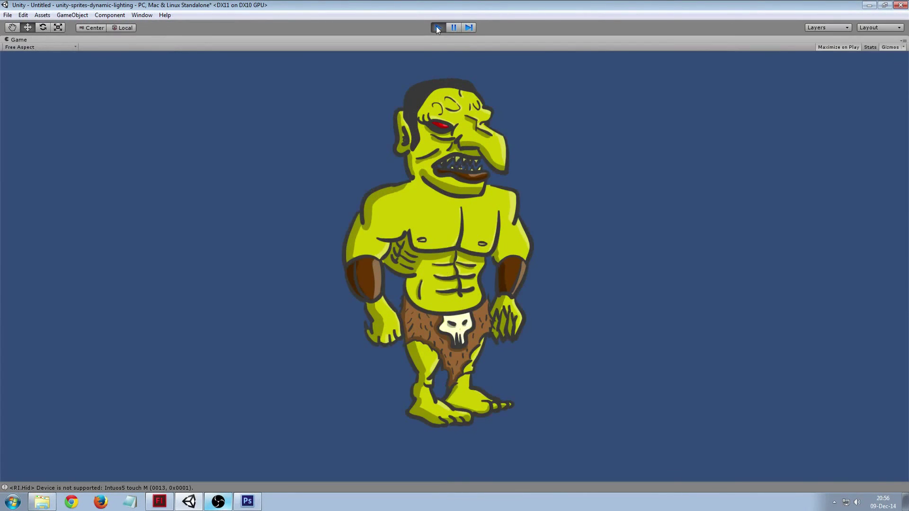
pyautogui.click(436, 28)
pyautogui.click(29, 56)
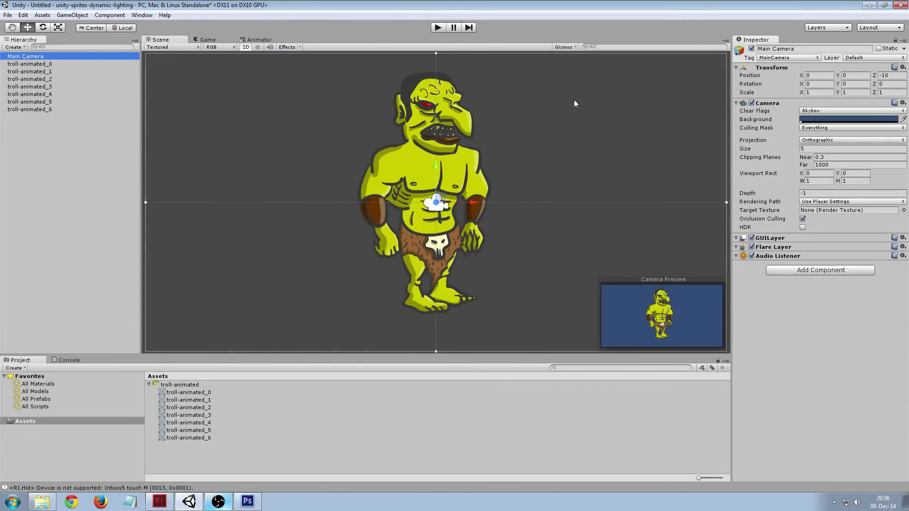
pyautogui.click(809, 120)
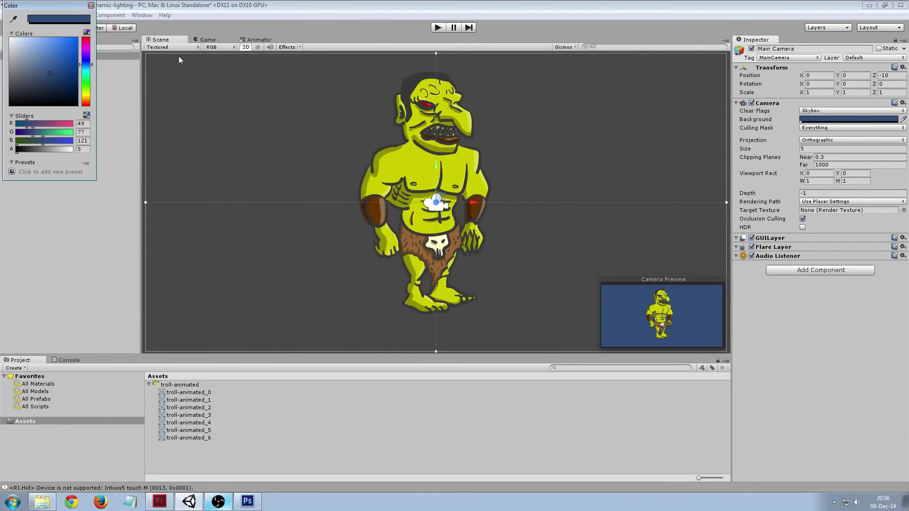
pyautogui.moveTo(66, 79)
pyautogui.mouseDown()
pyautogui.moveTo(61, 100)
pyautogui.moveTo(16, 90)
pyautogui.mouseUp()
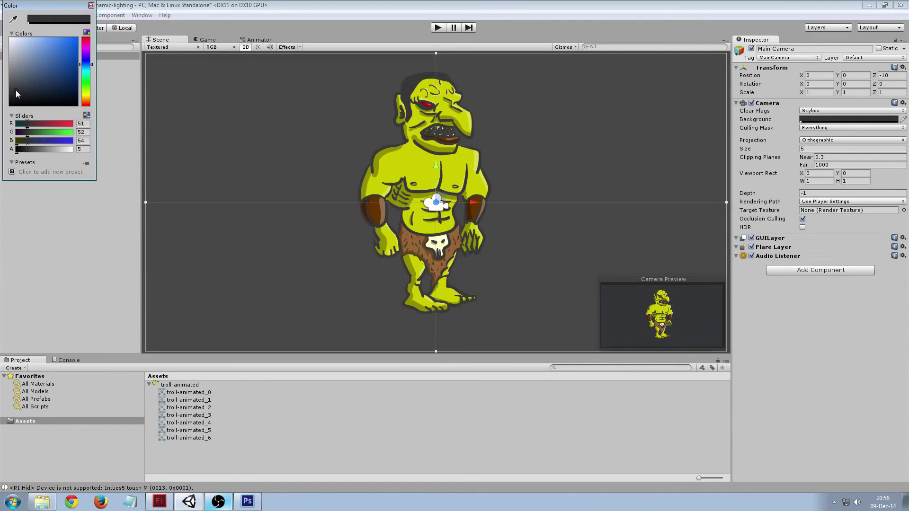
pyautogui.click(91, 5)
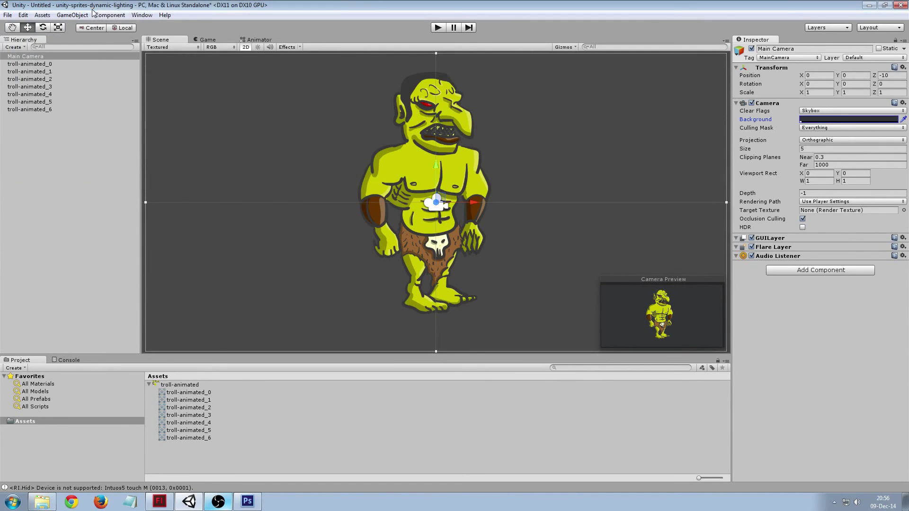
pyautogui.click(438, 28)
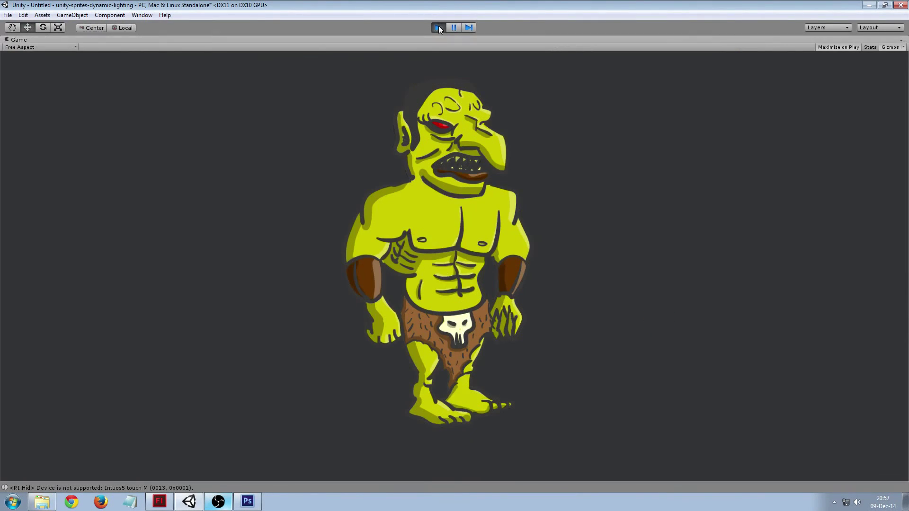
pyautogui.click(438, 28)
# Set the Main Camera's background to near-black (RGB 9, 9, 9) and preview the game.
pyautogui.click(838, 120)
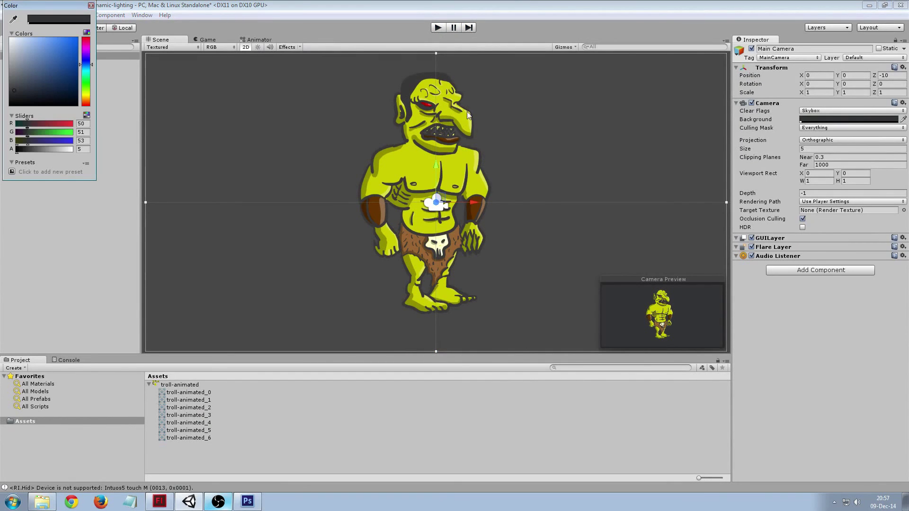
pyautogui.moveTo(31, 90); pyautogui.dragTo(4, 106)
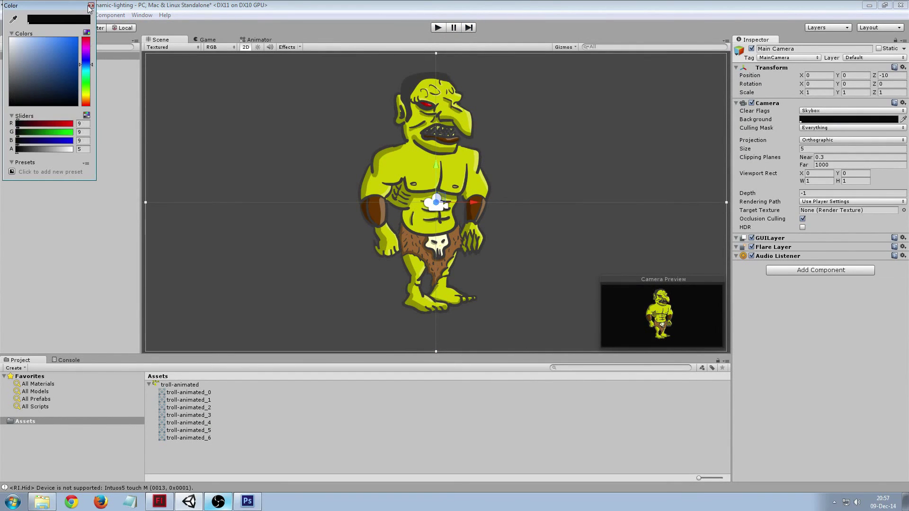
pyautogui.click(91, 5)
pyautogui.click(436, 28)
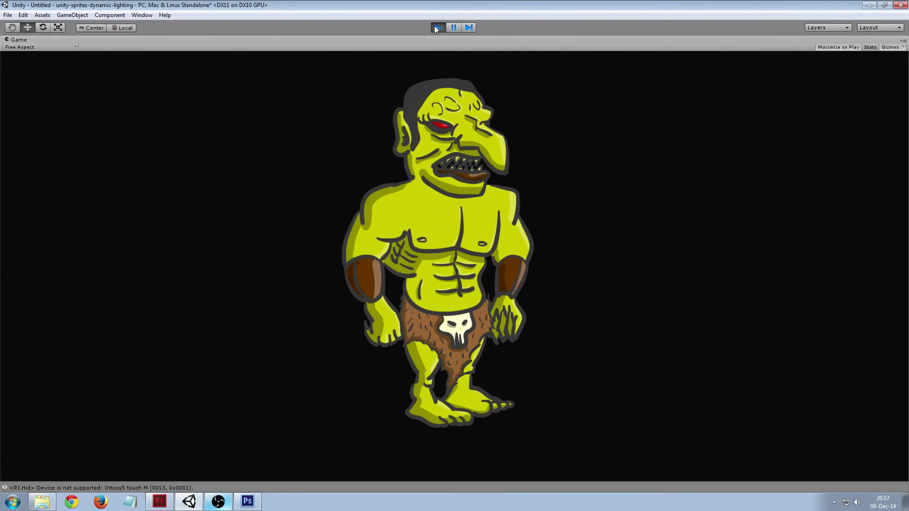
pyautogui.click(436, 28)
# Create a point light, preview the game, and move the light sideways beside the troll's near arm.
pyautogui.click(38, 15)
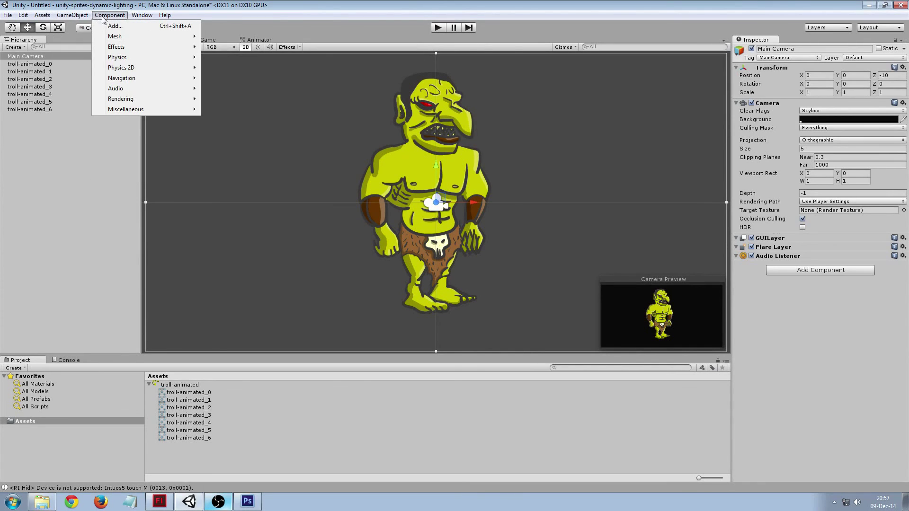
pyautogui.moveTo(99, 16)
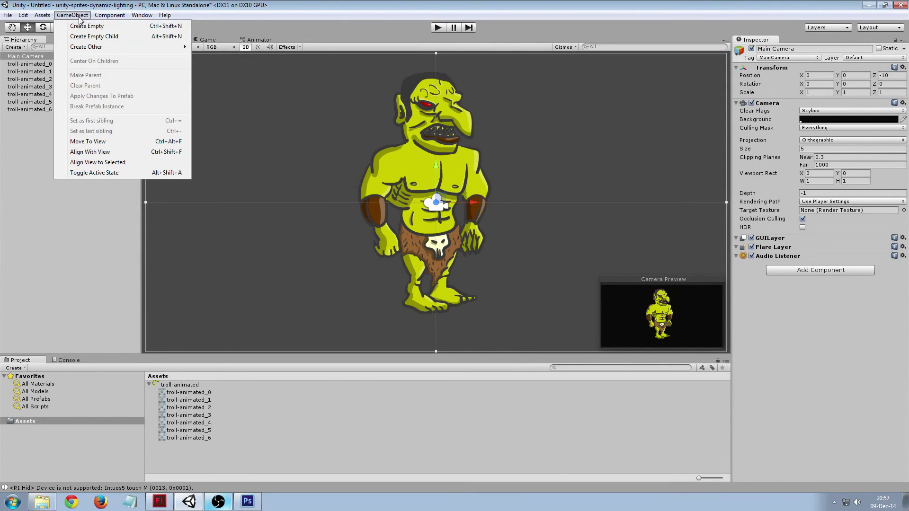
pyautogui.moveTo(94, 47)
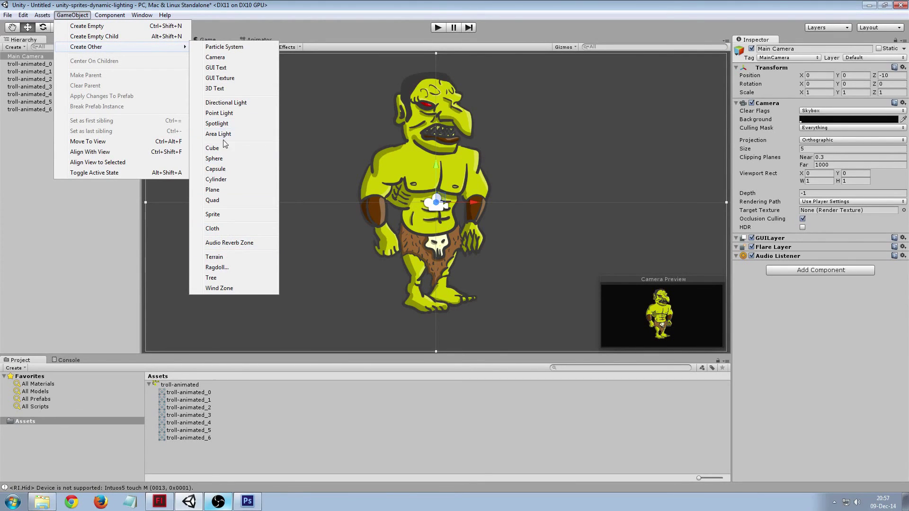
pyautogui.click(221, 113)
pyautogui.click(441, 27)
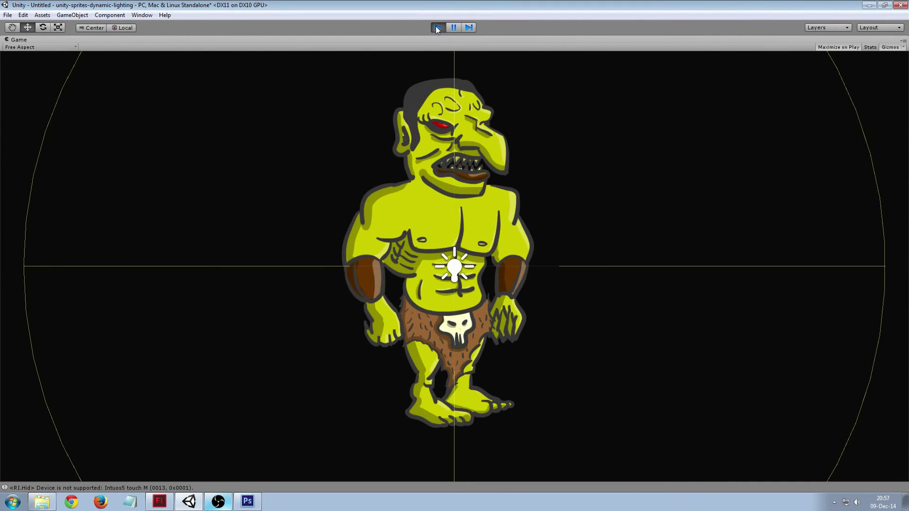
pyautogui.click(438, 27)
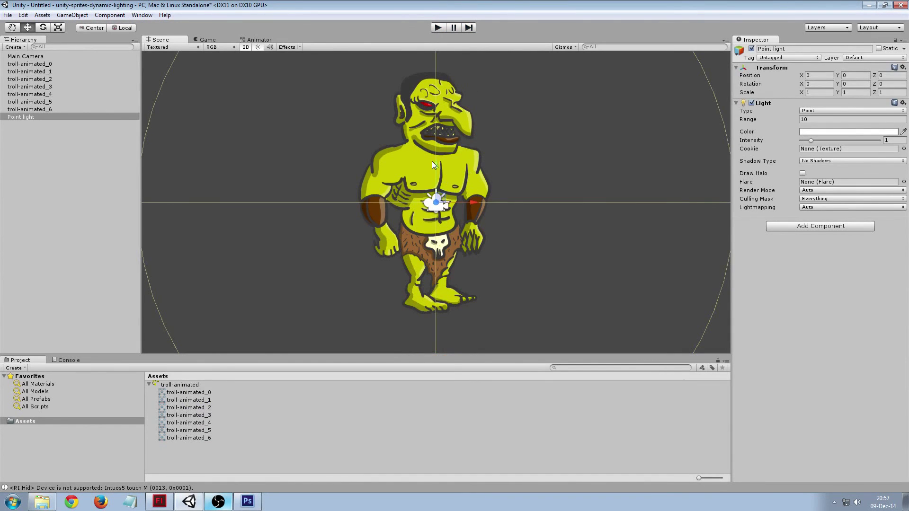
pyautogui.moveTo(472, 205); pyautogui.dragTo(367, 204)
pyautogui.click(186, 208)
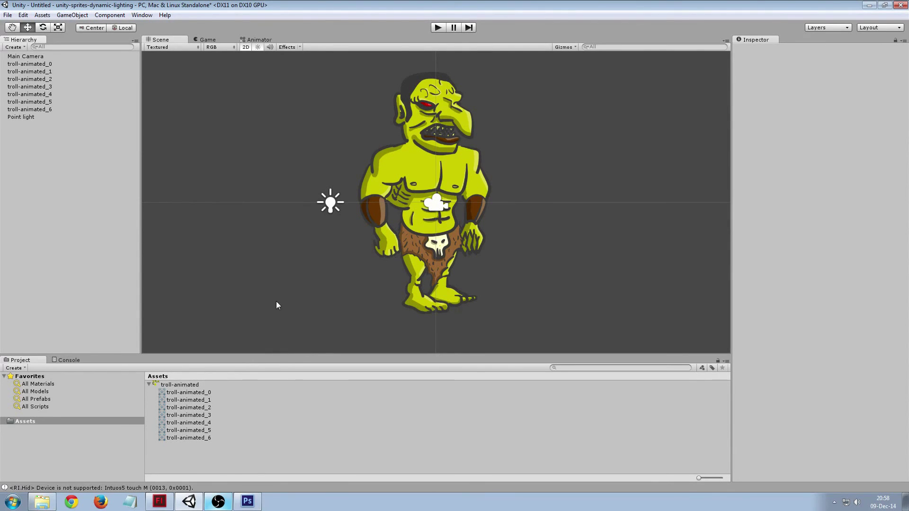
# Create a new material in Assets and name it troll-normal-mapped.
pyautogui.click(178, 385)
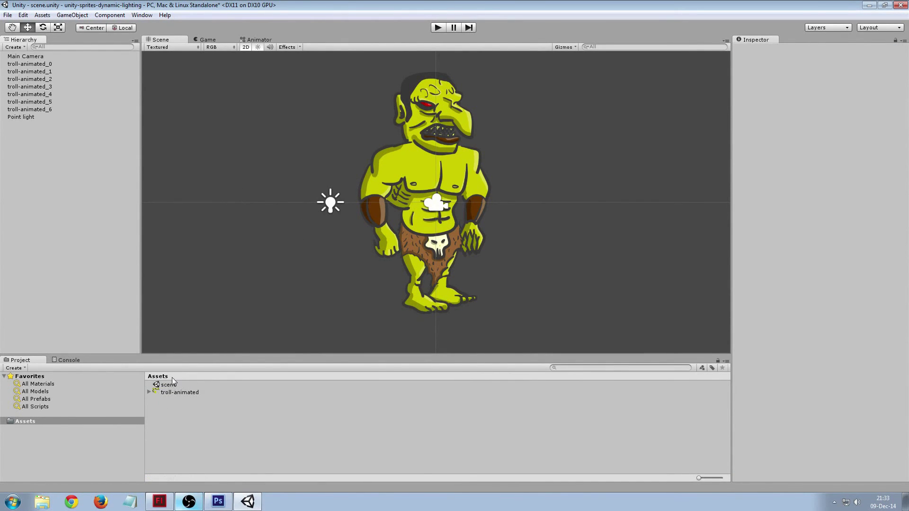
pyautogui.rightClick(167, 410)
pyautogui.moveTo(213, 264)
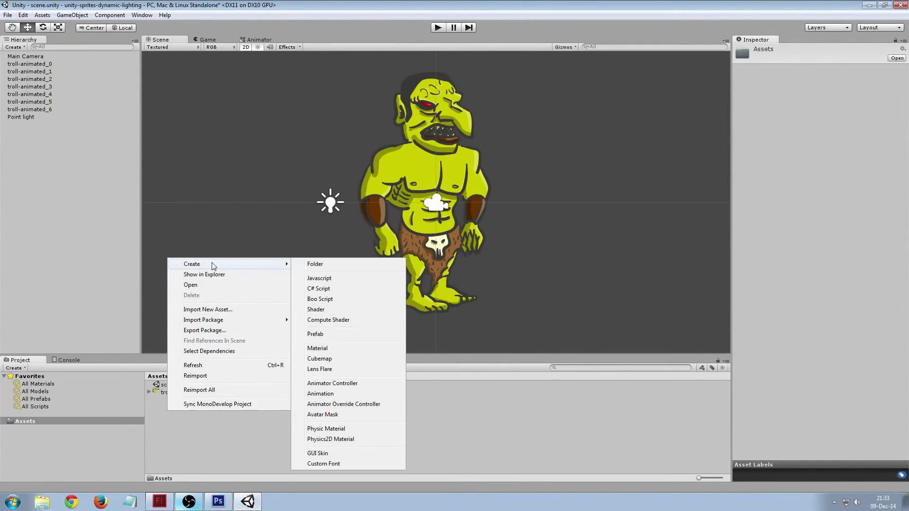
pyautogui.click(336, 348)
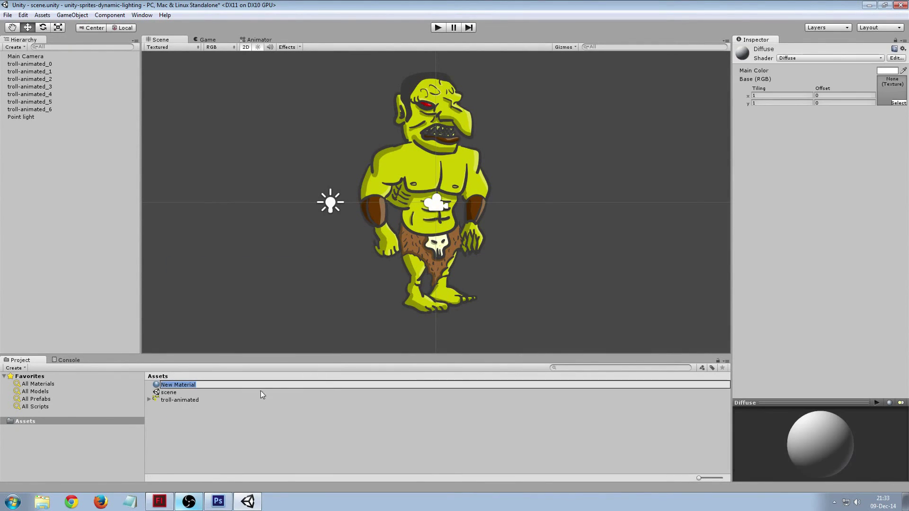
pyautogui.write('troll-na')
pyautogui.press('BackSpace')
pyautogui.write('ormal-mapped')
pyautogui.press('Return')
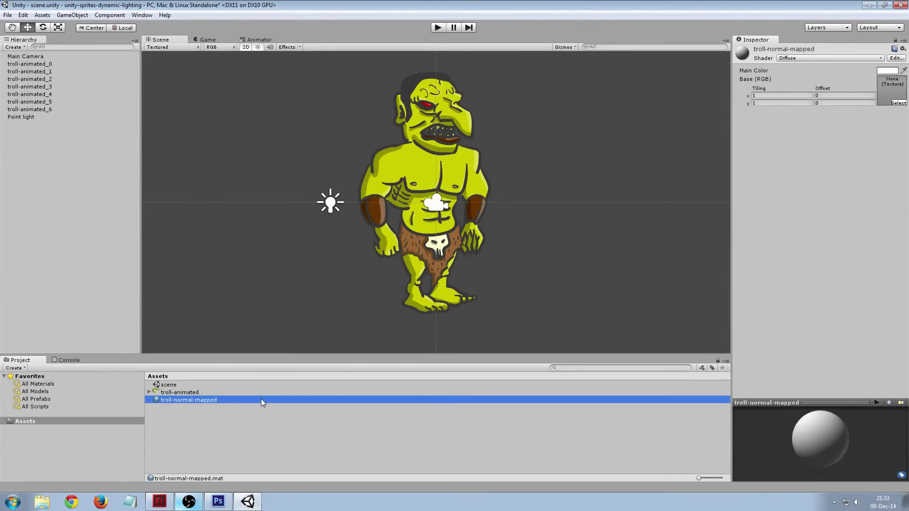
# Set the troll-normal-mapped material's shader to Transparent/Cutout/Bumped Diffuse.
pyautogui.click(801, 58)
pyautogui.moveTo(804, 256)
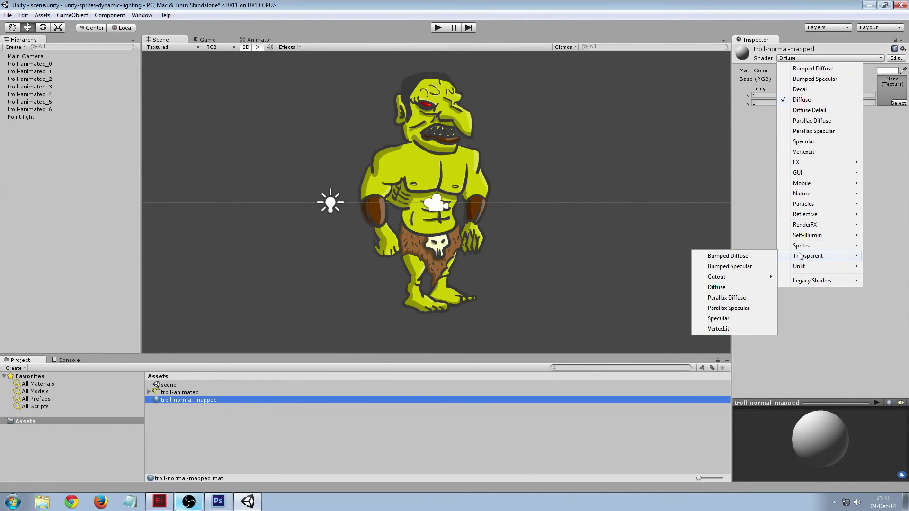
pyautogui.moveTo(733, 282)
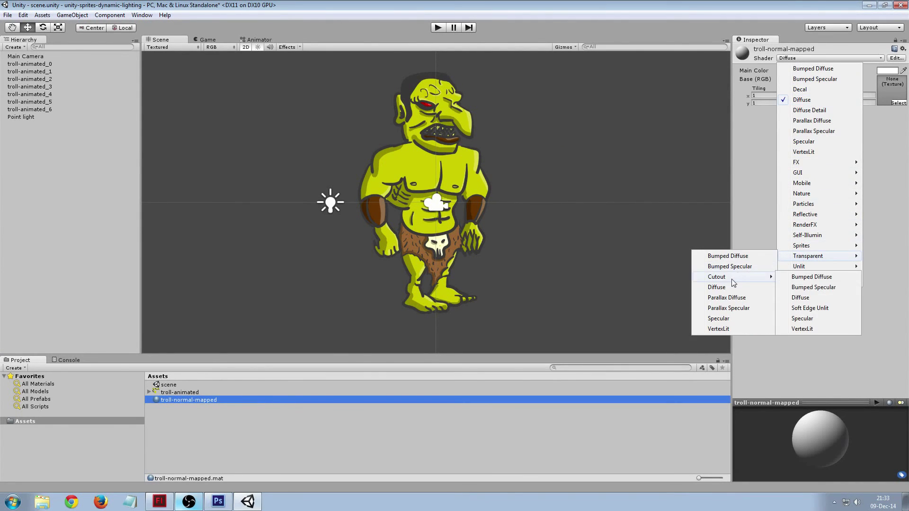
pyautogui.click(808, 278)
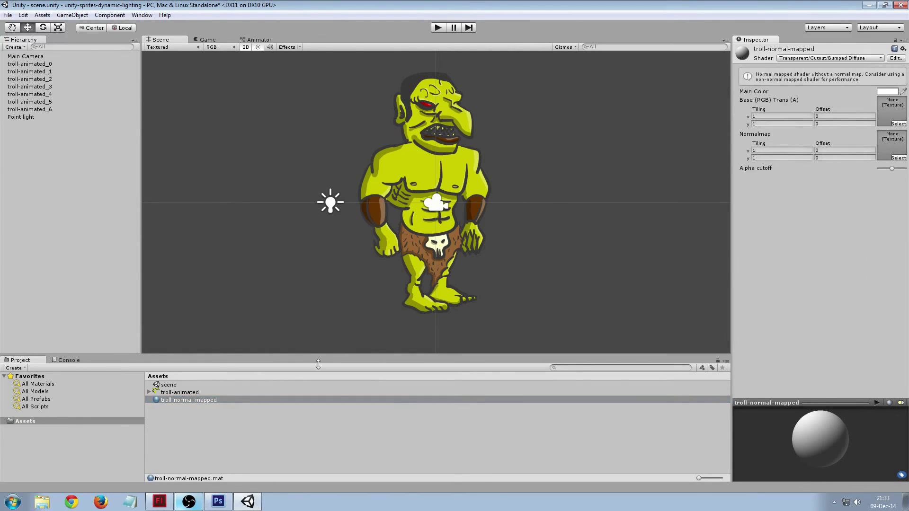
# Assign the troll-animated sprite sheet as the Base (RGB) Trans (A) texture of the troll-normal-mapped material.
pyautogui.click(179, 392)
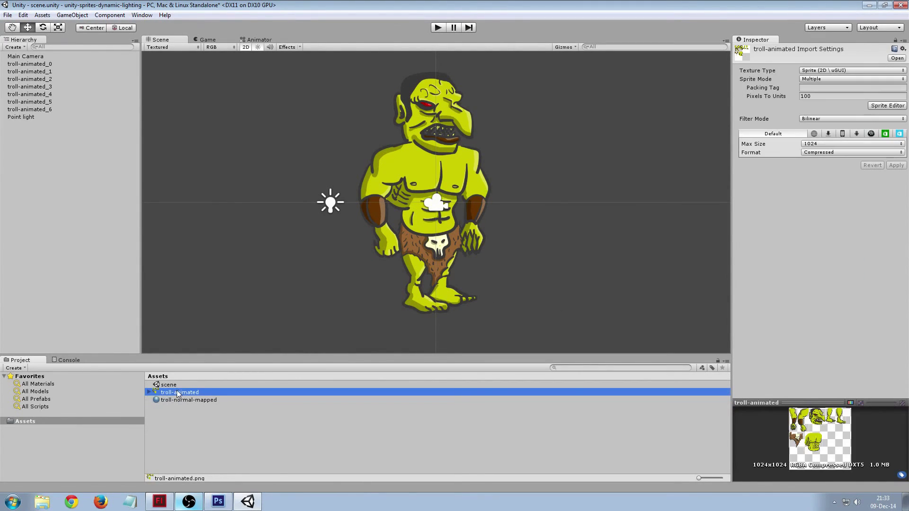
pyautogui.click(177, 400)
pyautogui.moveTo(180, 393); pyautogui.dragTo(892, 112)
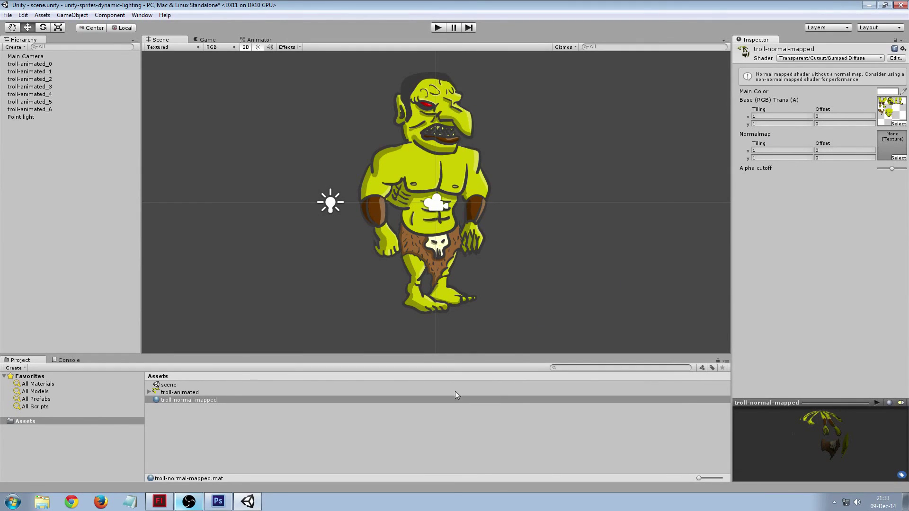
# Save the scene under the name scene and save the project.
pyautogui.click(7, 14)
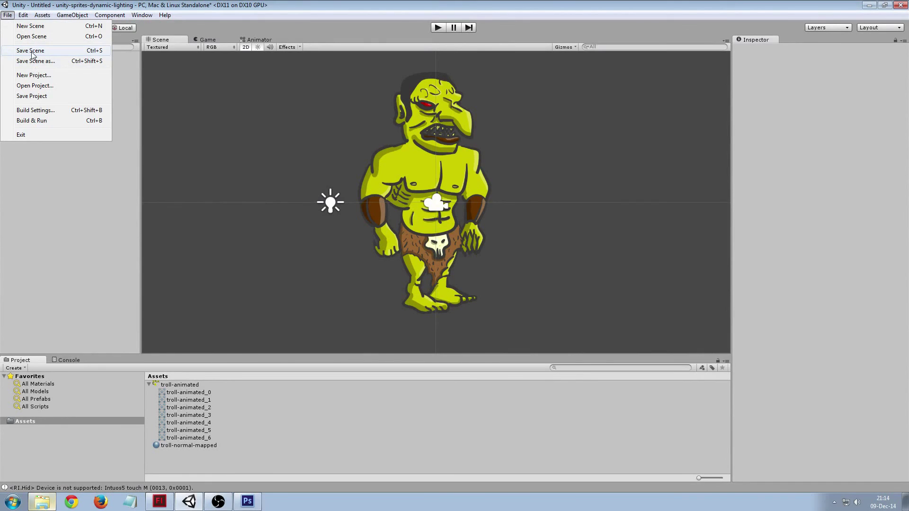
pyautogui.click(31, 51)
pyautogui.write('scene')
pyautogui.click(374, 259)
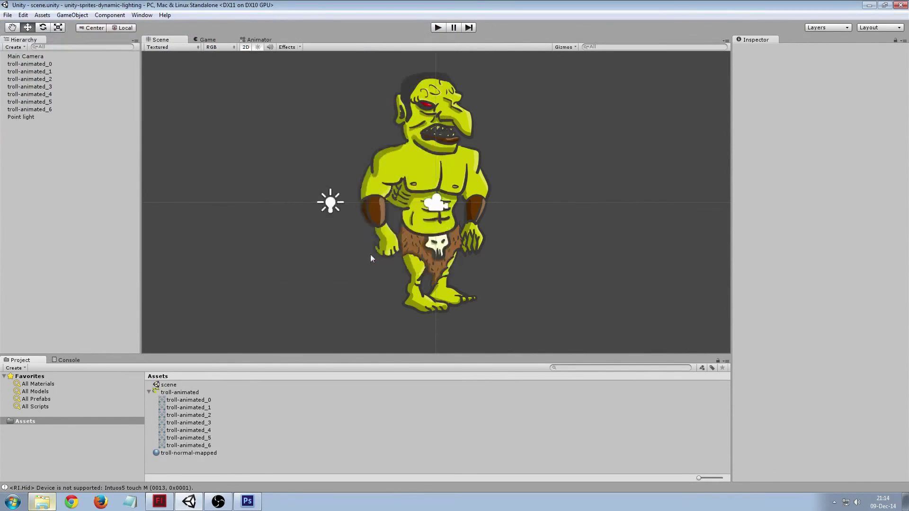
pyautogui.click(8, 15)
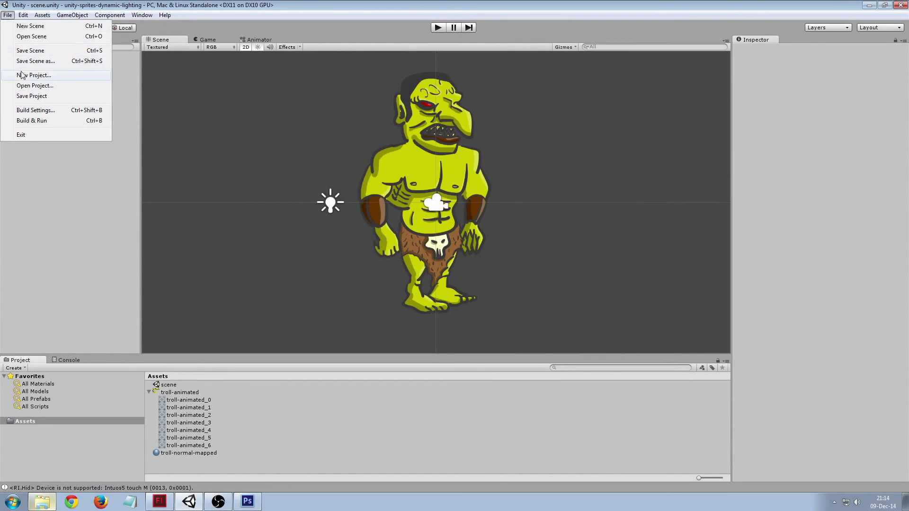
pyautogui.click(28, 98)
pyautogui.click(8, 14)
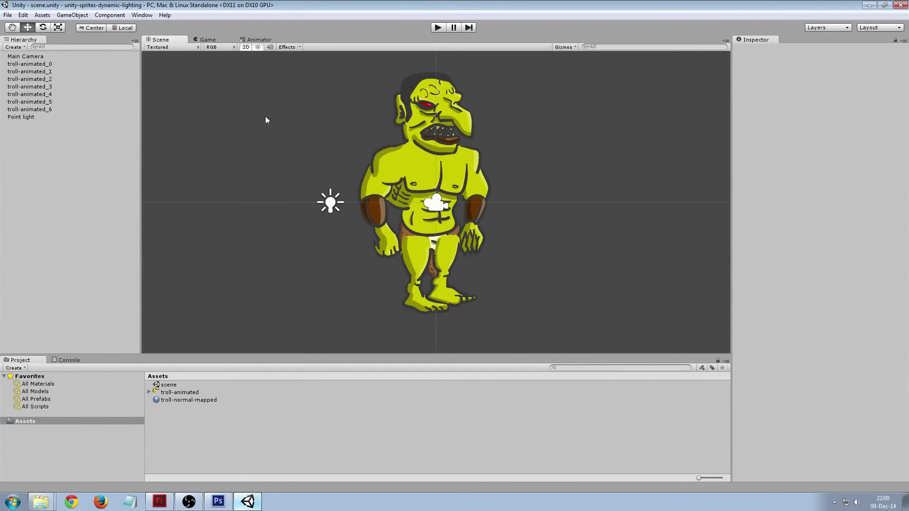
# Check the head's sorting order and set the Order in Layer of the torso, troll-animated_6, to 9.
pyautogui.click(434, 112)
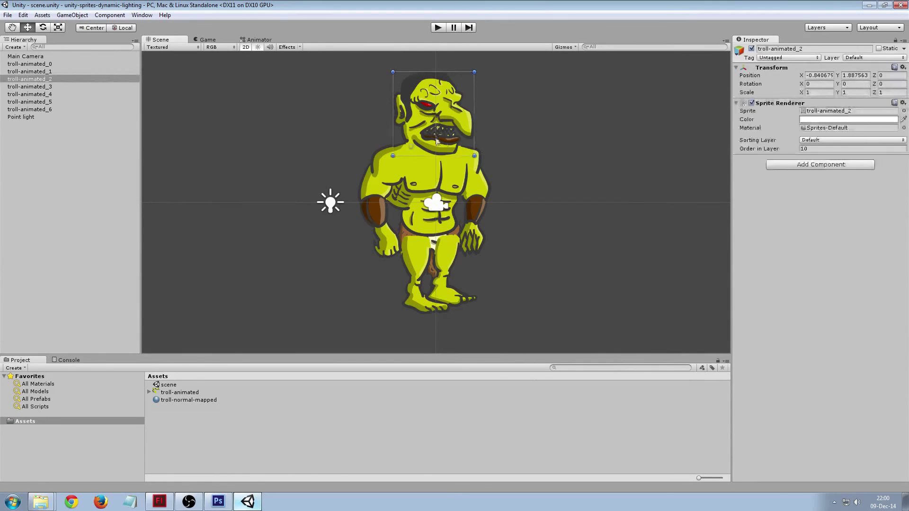
pyautogui.click(424, 172)
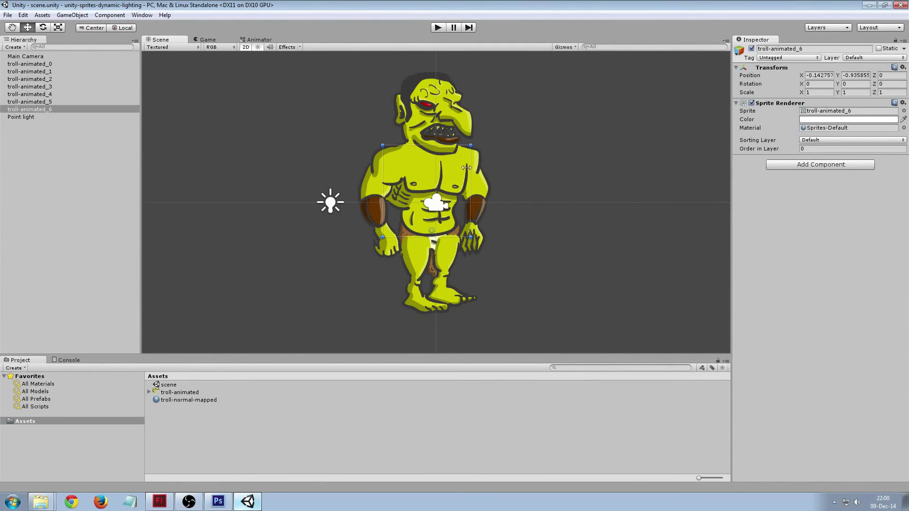
pyautogui.click(423, 141)
pyautogui.click(436, 174)
pyautogui.click(804, 149)
pyautogui.write('9')
# Set the Order in Layer of the far arm, troll-animated_0, to 8.
pyautogui.click(482, 190)
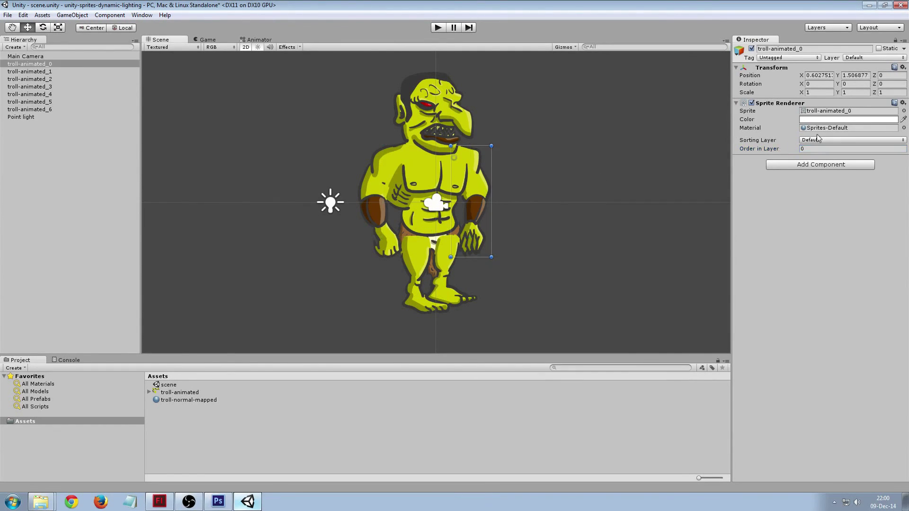
pyautogui.click(814, 149)
pyautogui.write('8')
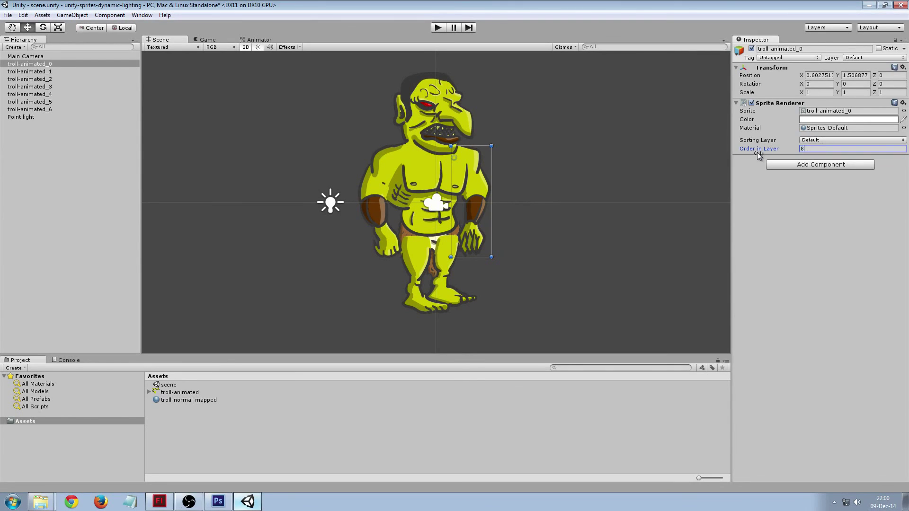
# Raise the Order in Layer of the loincloth, troll-animated_5, above the legs.
pyautogui.click(431, 240)
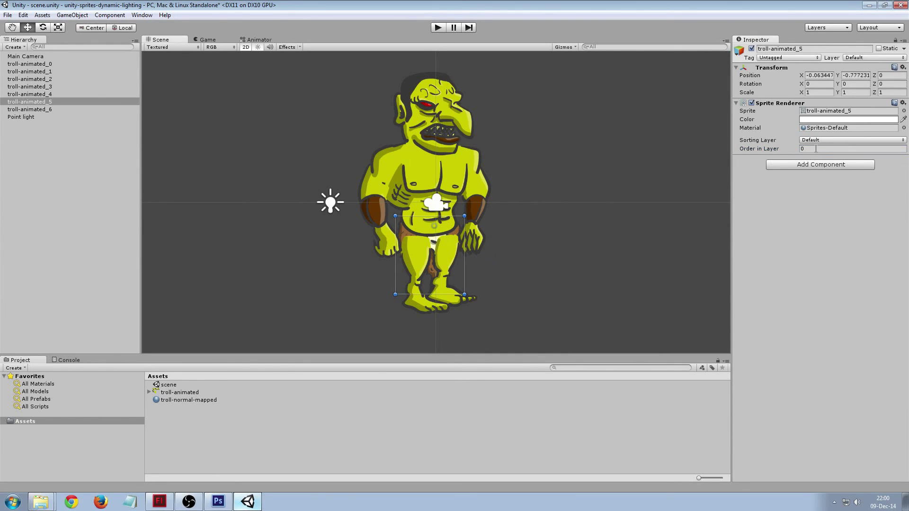
pyautogui.click(455, 234)
pyautogui.click(399, 232)
pyautogui.click(771, 150)
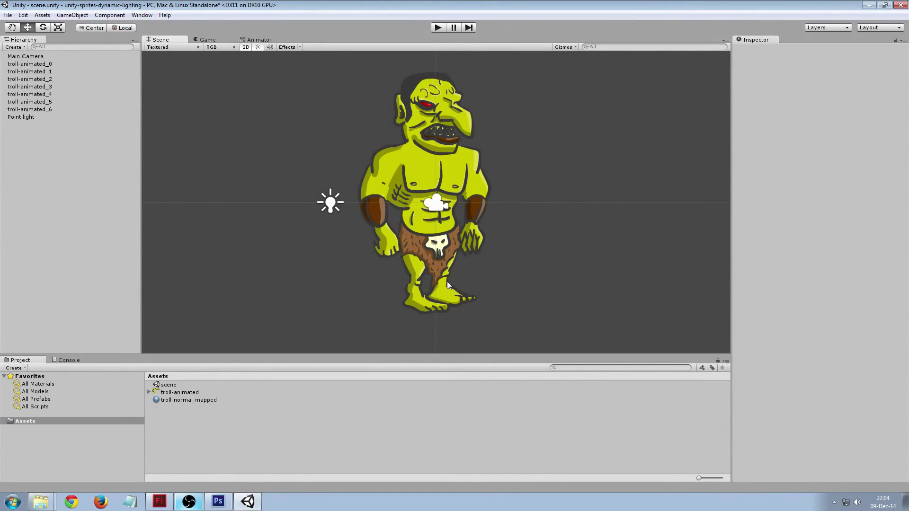
# Set the Order in Layer of the leg sprite troll-animated_4 to 6.
pyautogui.click(449, 284)
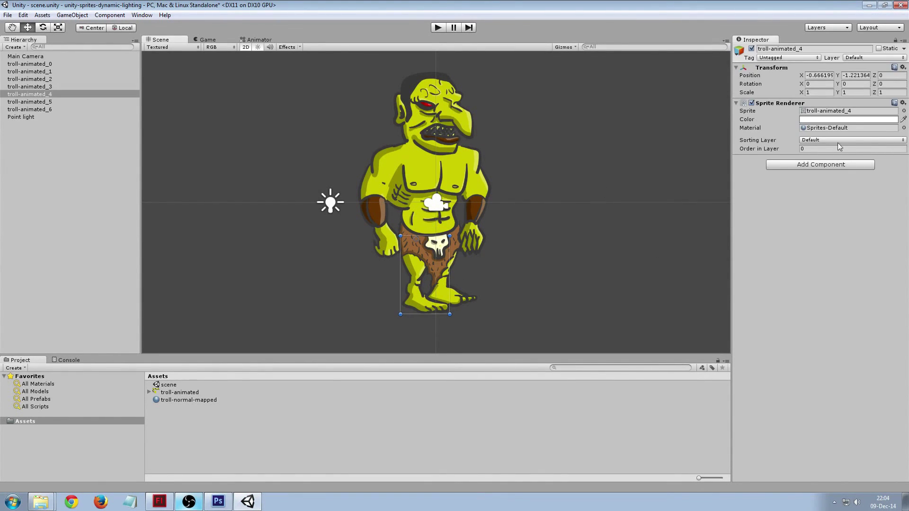
pyautogui.click(819, 149)
pyautogui.write('6')
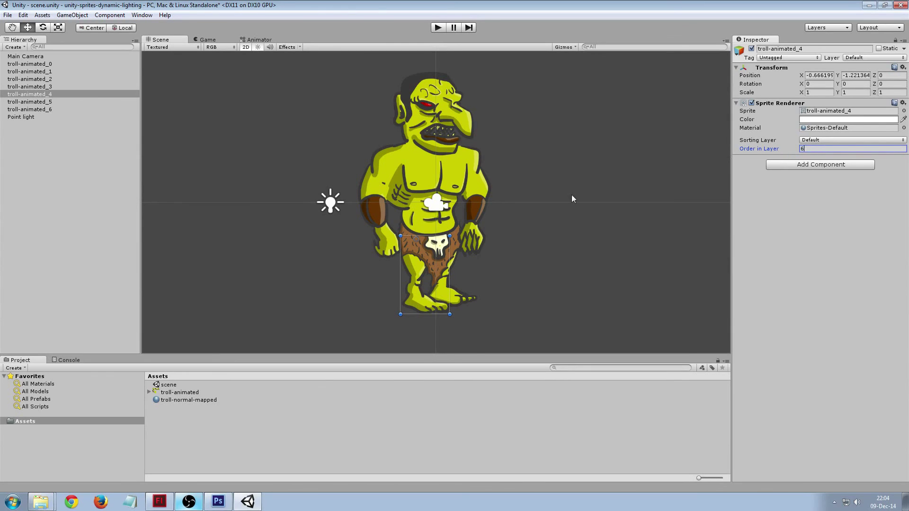
# Set the Order in Layer of the near arm, troll-animated_1, to 10.
pyautogui.click(369, 201)
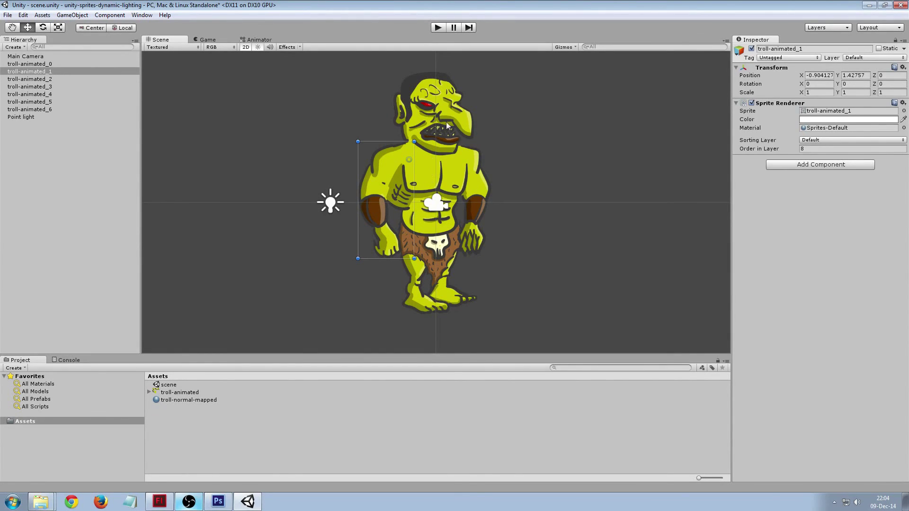
pyautogui.click(434, 179)
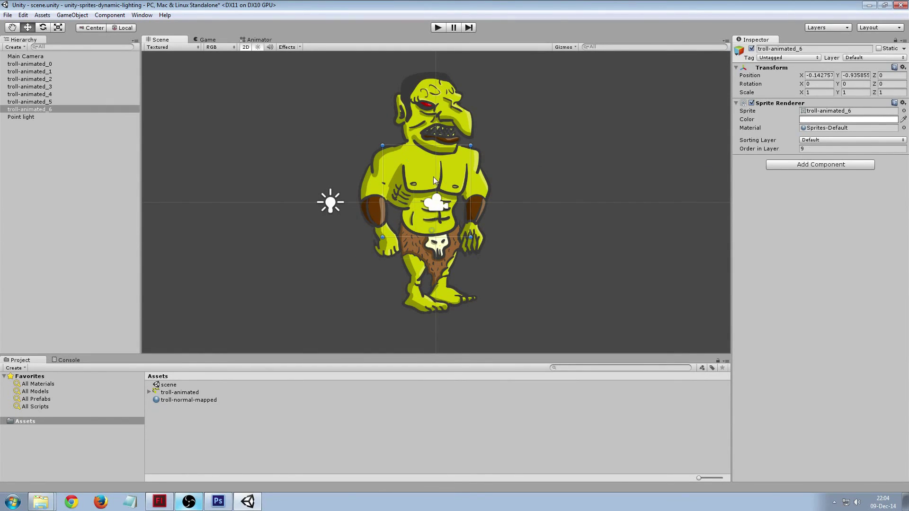
pyautogui.click(385, 183)
pyautogui.click(771, 148)
pyautogui.write('10')
# Check the Order in Layer of the head, troll-animated_2, and save the scene.
pyautogui.click(439, 123)
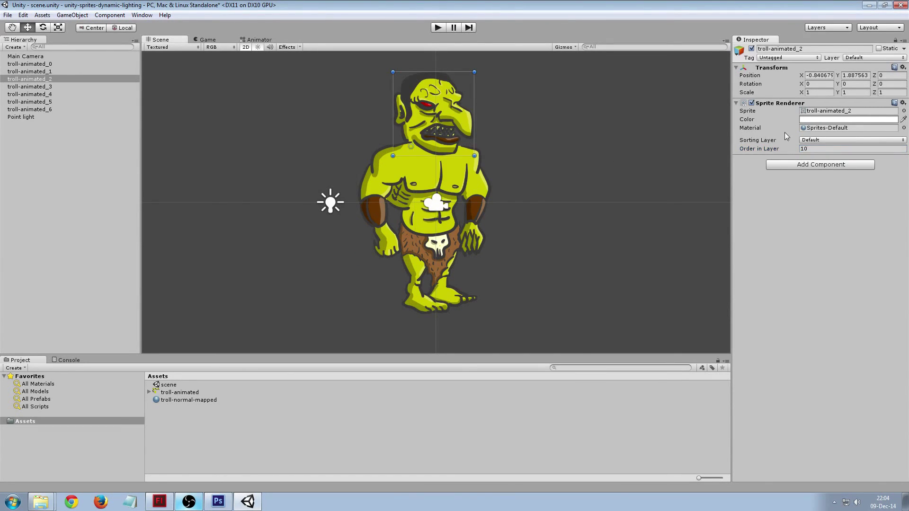
pyautogui.click(816, 149)
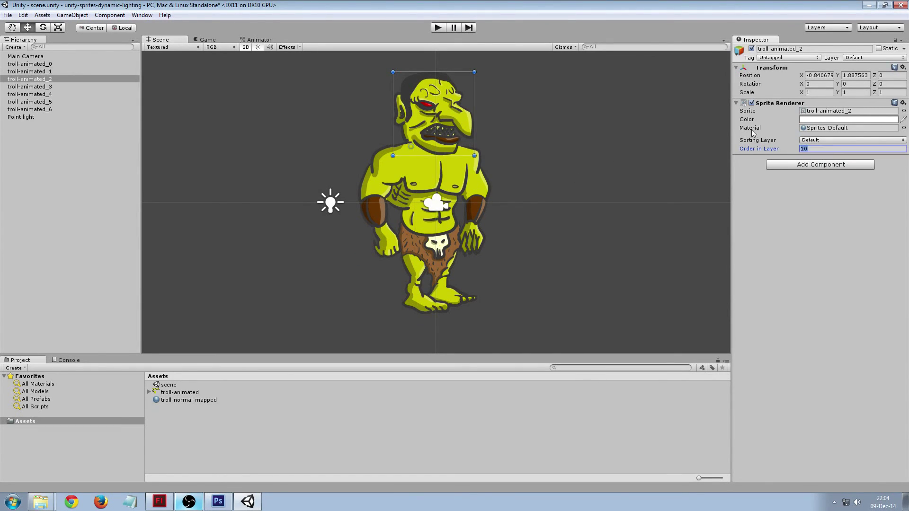
pyautogui.click(532, 148)
pyautogui.hotkey('ctrl', 's')
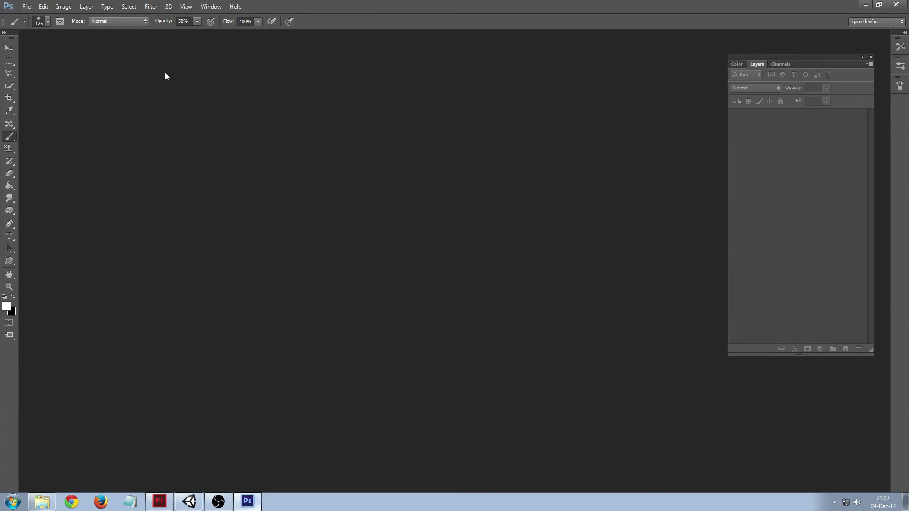
pyautogui.click(27, 6)
pyautogui.click(29, 16)
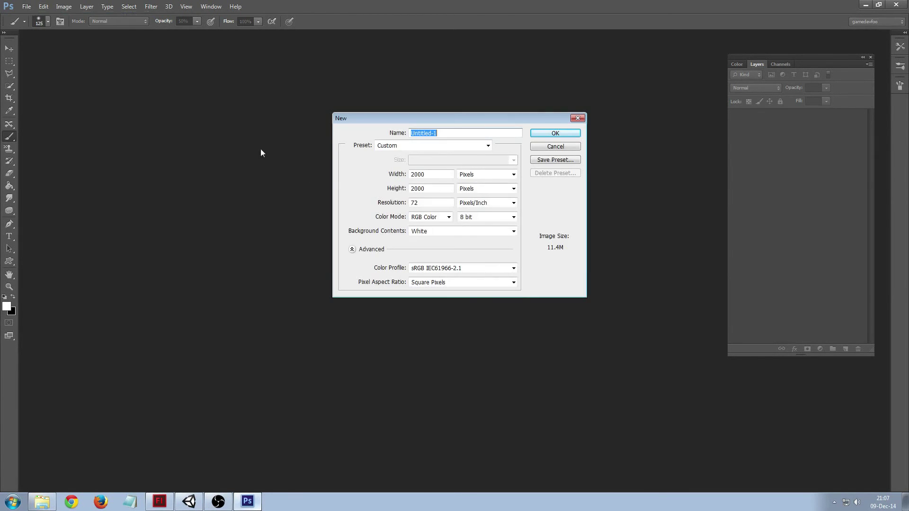
pyautogui.click(544, 146)
# Open the sprite sheet troll-animated.png from the desktop in Photoshop.
pyautogui.click(27, 6)
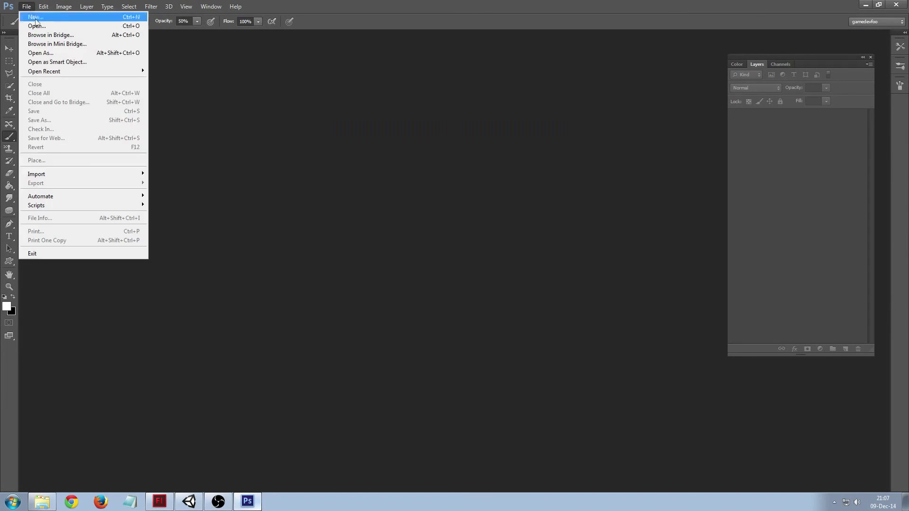
pyautogui.click(38, 26)
pyautogui.click(621, 75)
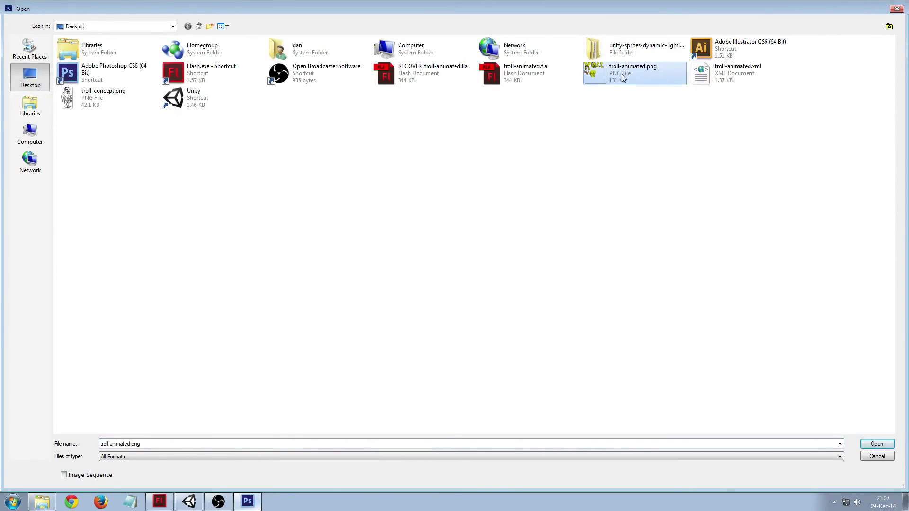
pyautogui.doubleClick(618, 73)
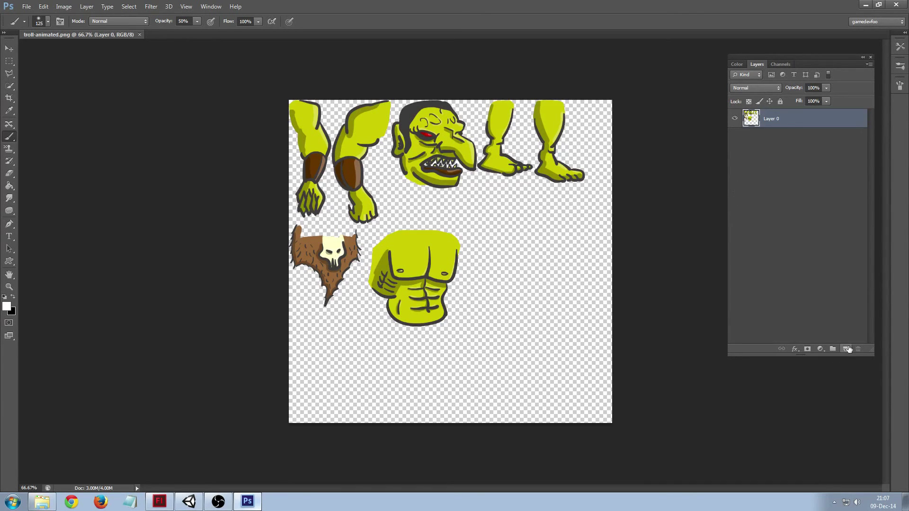
# Add a new layer clipped to Layer 0 and brush a soft white test stroke over the troll parts.
pyautogui.click(845, 350)
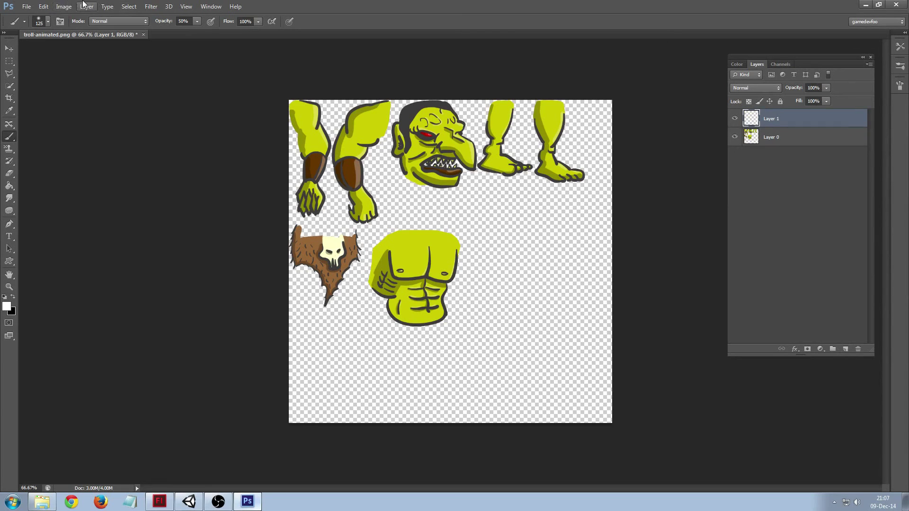
pyautogui.click(87, 7)
pyautogui.click(114, 129)
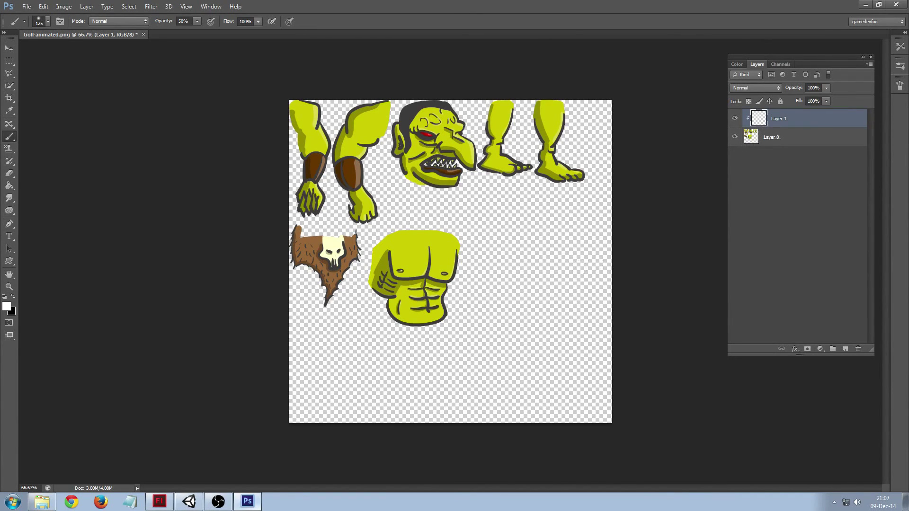
pyautogui.moveTo(420, 181)
pyautogui.mouseDown()
pyautogui.moveTo(491, 109)
pyautogui.moveTo(391, 195)
pyautogui.moveTo(441, 129)
pyautogui.moveTo(369, 139)
pyautogui.moveTo(418, 233)
pyautogui.mouseUp()
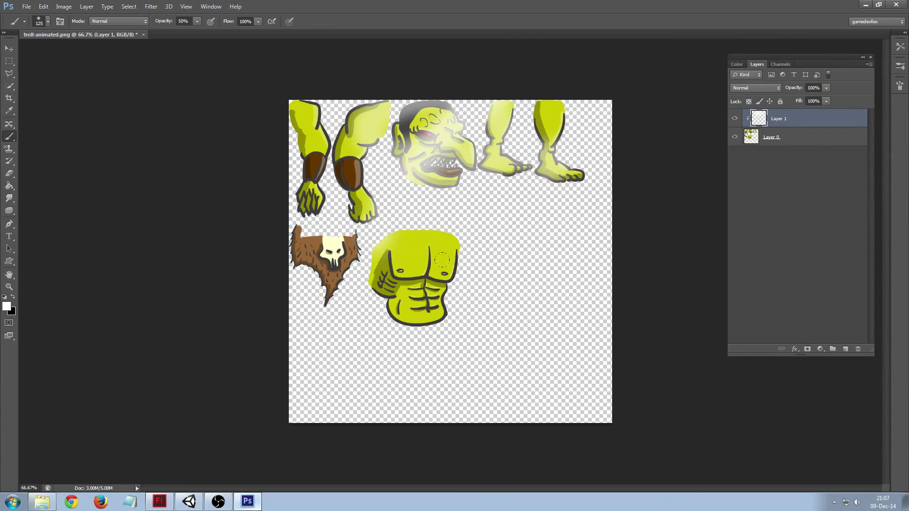
# Set the foreground color to dark gray 585858.
pyautogui.press('x')
pyautogui.click(6, 306)
pyautogui.moveTo(488, 348); pyautogui.dragTo(475, 346)
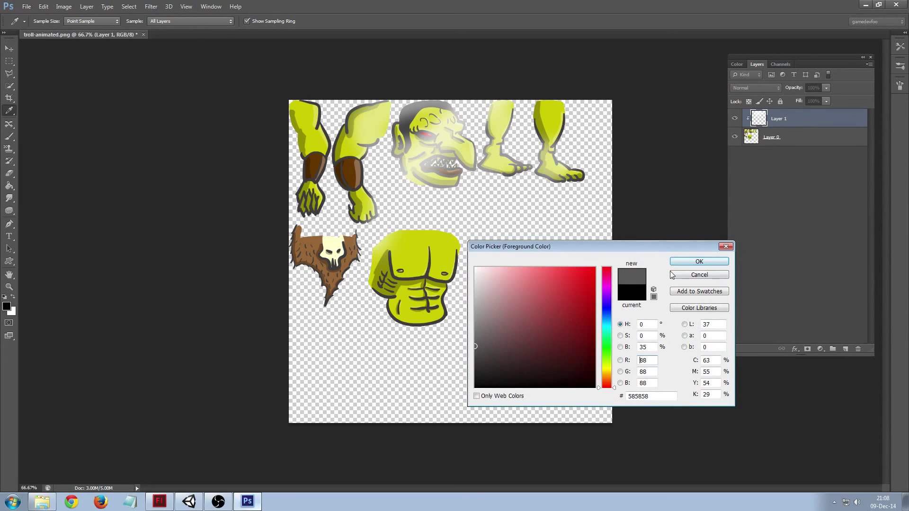
pyautogui.click(699, 261)
# Cover all the troll parts with the gray on Layer 1 using a 400 px brush at 100% opacity.
pyautogui.press(']')
pyautogui.press(']')
pyautogui.press(']')
pyautogui.press(']')
pyautogui.moveTo(556, 118)
pyautogui.mouseDown()
pyautogui.moveTo(559, 156)
pyautogui.moveTo(478, 125)
pyautogui.moveTo(512, 142)
pyautogui.moveTo(417, 142)
pyautogui.moveTo(312, 246)
pyautogui.moveTo(378, 279)
pyautogui.moveTo(421, 284)
pyautogui.mouseUp()
pyautogui.press('0')
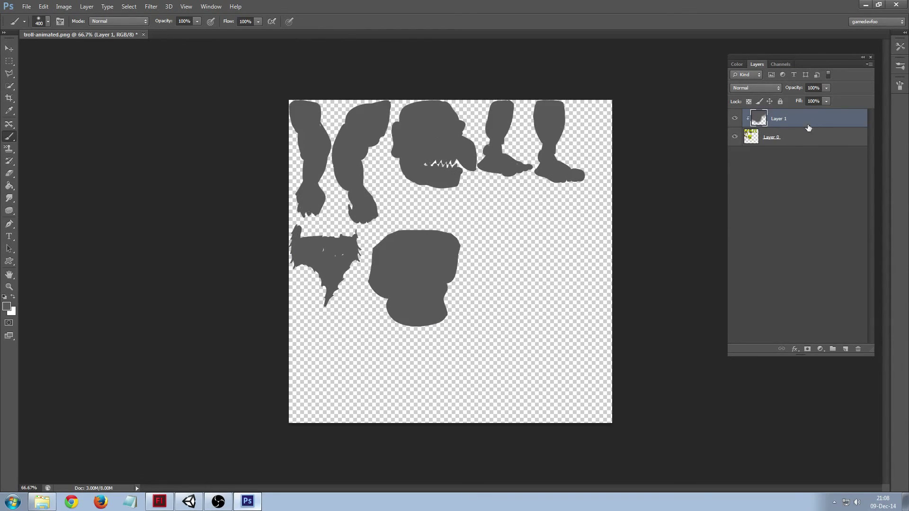
# Lower Layer 1's opacity to 90% so the artwork shows through, and reduce the brush size to 100 px.
pyautogui.click(825, 87)
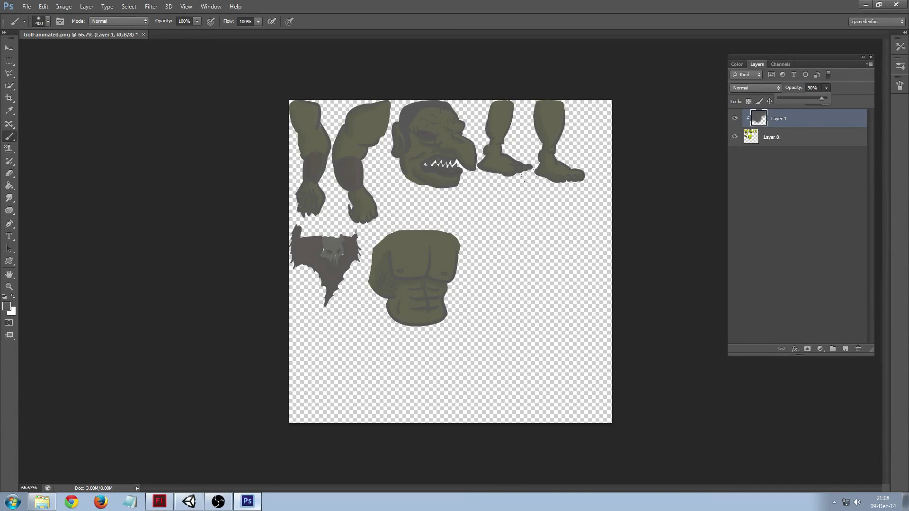
pyautogui.click(430, 208)
pyautogui.press('[')
pyautogui.press('[')
pyautogui.press('[')
pyautogui.press('[')
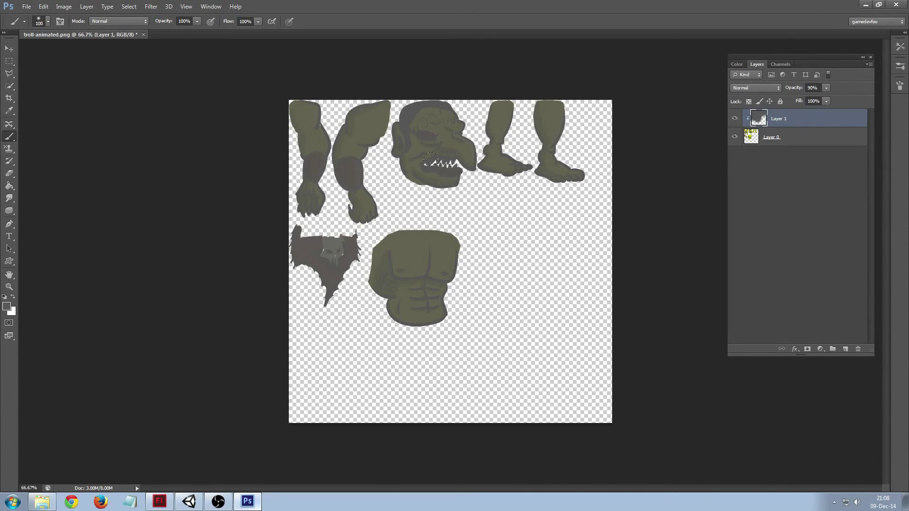
# Set the foreground color to white and choose the soft round brush tip enlarged to 100 px.
pyautogui.press('d')
pyautogui.press('x')
pyautogui.press('[')
pyautogui.press('[')
pyautogui.press('F5')
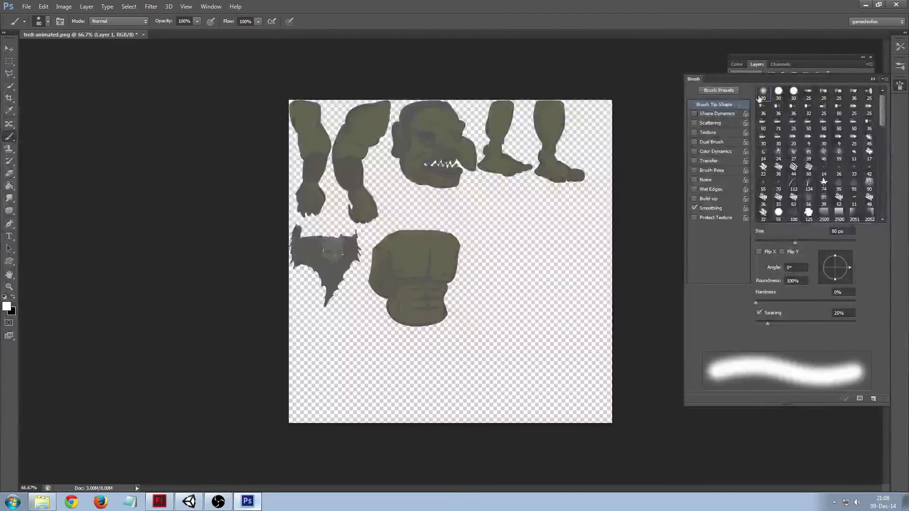
pyautogui.click(764, 93)
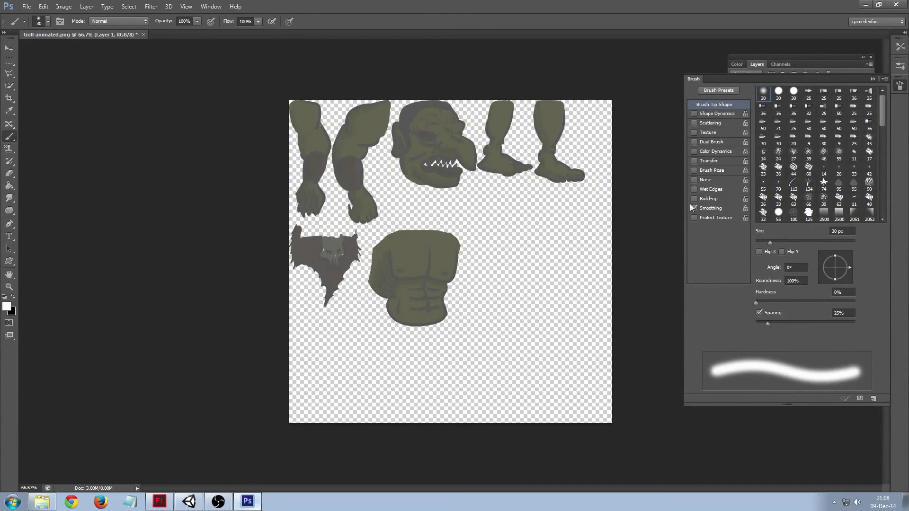
pyautogui.press('F5')
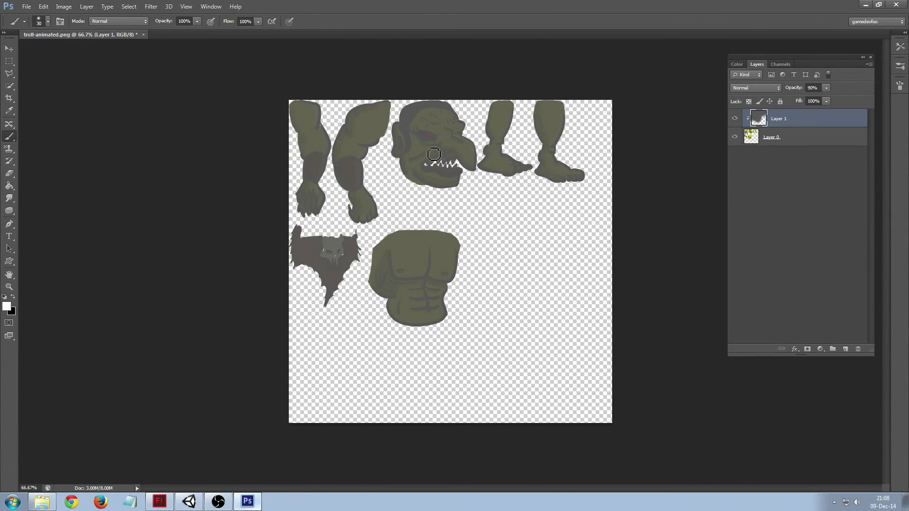
pyautogui.press(']')
pyautogui.press(']')
pyautogui.press(']')
pyautogui.press(']')
# Try a white dab on the torso's chest at 100% and at 50% brush opacity, undoing each one.
pyautogui.click(401, 258)
pyautogui.hotkey('ctrl', 'z')
pyautogui.press('5')
pyautogui.click(407, 257)
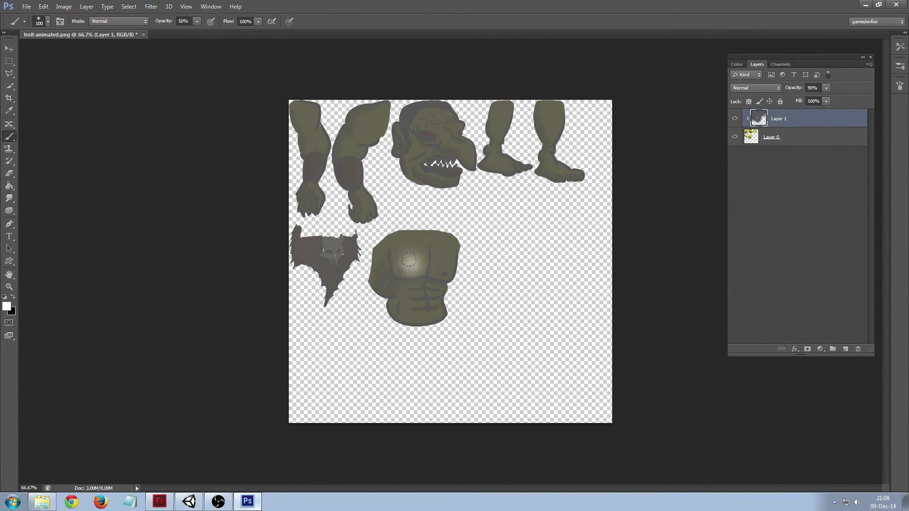
pyautogui.hotkey('ctrl', 'z')
# Paint soft white height highlights on the torso's chest muscles and abdomen at 20% brush opacity.
pyautogui.moveTo(404, 256)
pyautogui.mouseDown()
pyautogui.moveTo(437, 260)
pyautogui.moveTo(439, 243)
pyautogui.moveTo(402, 255)
pyautogui.moveTo(410, 237)
pyautogui.moveTo(413, 244)
pyautogui.moveTo(390, 253)
pyautogui.mouseUp()
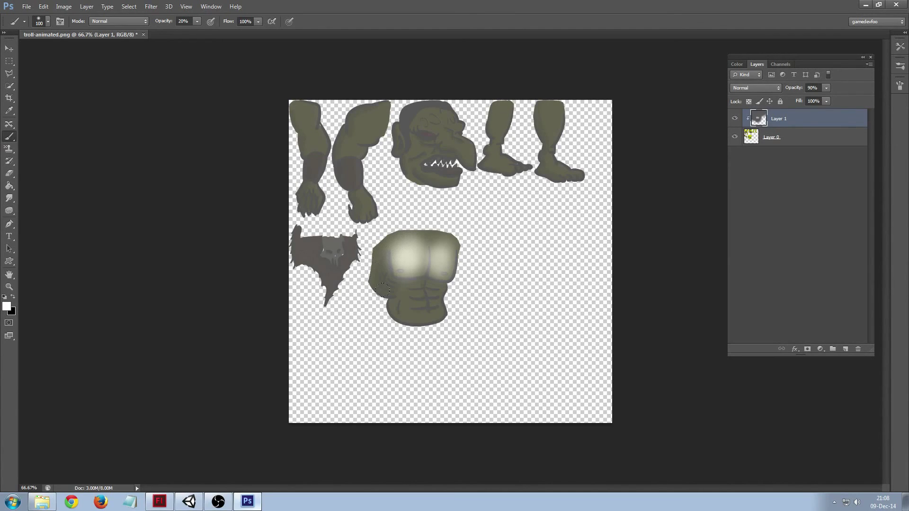
pyautogui.moveTo(392, 301)
pyautogui.mouseDown()
pyautogui.moveTo(423, 298)
pyautogui.moveTo(411, 314)
pyautogui.moveTo(419, 291)
pyautogui.moveTo(424, 303)
pyautogui.moveTo(414, 298)
pyautogui.mouseUp()
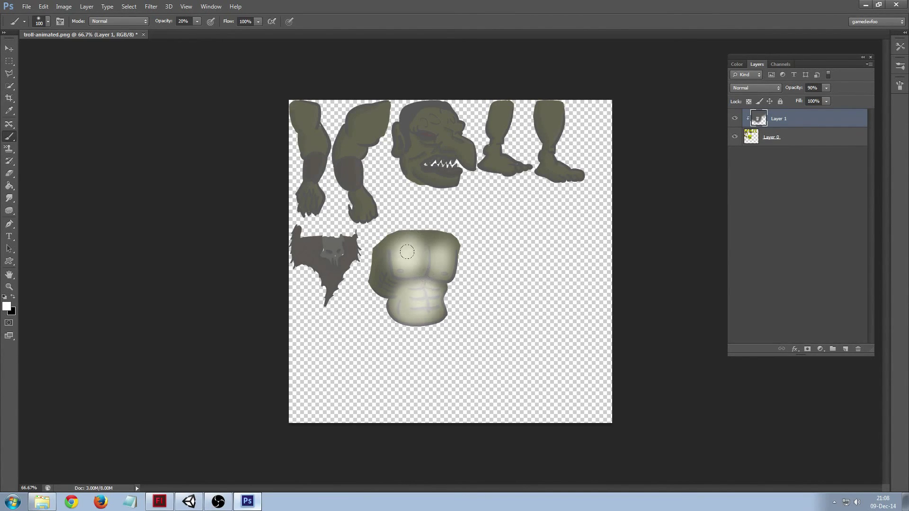
pyautogui.moveTo(406, 252); pyautogui.dragTo(440, 254)
# Brush soft white height highlights over the loincloth, both arms, the head and both legs.
pyautogui.moveTo(328, 265)
pyautogui.mouseDown()
pyautogui.moveTo(344, 240)
pyautogui.moveTo(318, 248)
pyautogui.moveTo(299, 237)
pyautogui.moveTo(328, 265)
pyautogui.moveTo(323, 277)
pyautogui.moveTo(335, 254)
pyautogui.mouseUp()
pyautogui.moveTo(297, 105)
pyautogui.mouseDown()
pyautogui.moveTo(313, 161)
pyautogui.moveTo(310, 201)
pyautogui.moveTo(312, 189)
pyautogui.mouseUp()
pyautogui.moveTo(381, 118)
pyautogui.mouseDown()
pyautogui.moveTo(360, 142)
pyautogui.moveTo(350, 186)
pyautogui.moveTo(360, 207)
pyautogui.mouseUp()
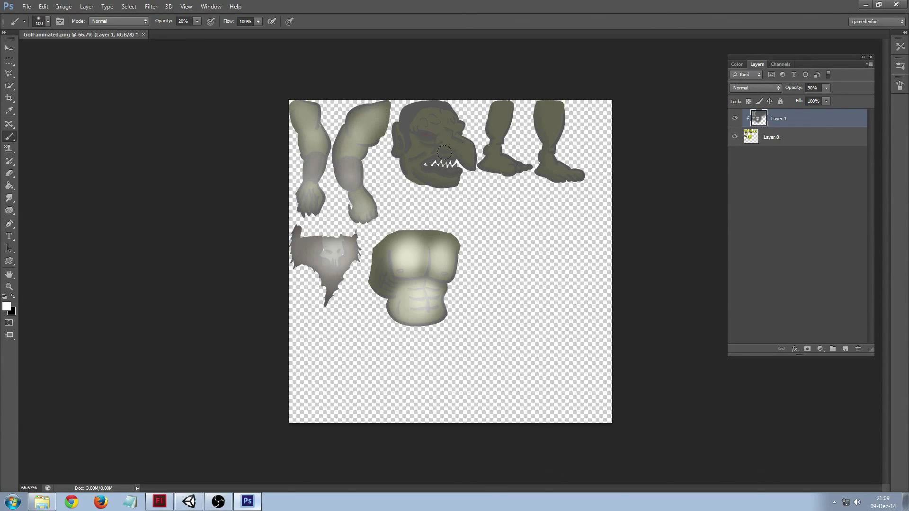
pyautogui.moveTo(452, 138)
pyautogui.mouseDown()
pyautogui.moveTo(426, 135)
pyautogui.moveTo(440, 109)
pyautogui.moveTo(413, 139)
pyautogui.moveTo(438, 173)
pyautogui.moveTo(419, 131)
pyautogui.moveTo(493, 122)
pyautogui.moveTo(495, 107)
pyautogui.moveTo(491, 130)
pyautogui.moveTo(519, 166)
pyautogui.mouseUp()
pyautogui.moveTo(549, 107)
pyautogui.mouseDown()
pyautogui.moveTo(545, 140)
pyautogui.moveTo(561, 177)
pyautogui.moveTo(549, 159)
pyautogui.moveTo(554, 176)
pyautogui.mouseUp()
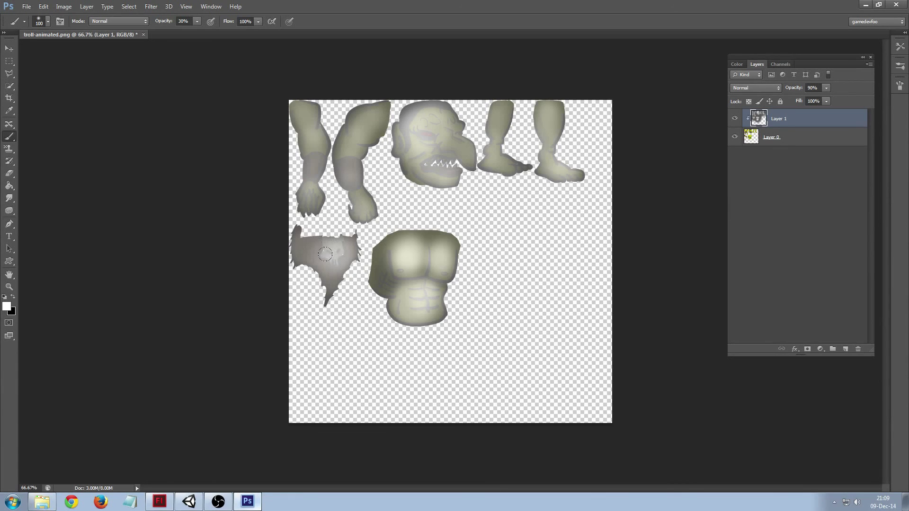
# Brighten the loincloth's skull and the head's eye area at 60% brush opacity, shrinking the brush to 40 px and sampling grays from the head.
pyautogui.moveTo(324, 245)
pyautogui.mouseDown()
pyautogui.moveTo(336, 247)
pyautogui.moveTo(331, 257)
pyautogui.moveTo(333, 246)
pyautogui.mouseUp()
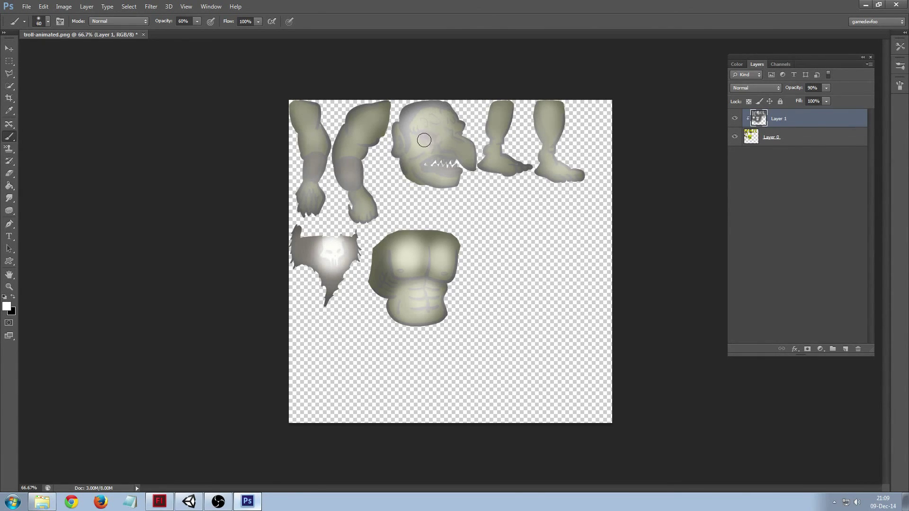
pyautogui.press('[')
pyautogui.press('[')
pyautogui.moveTo(425, 139)
pyautogui.mouseDown()
pyautogui.moveTo(434, 151)
pyautogui.moveTo(418, 142)
pyautogui.moveTo(431, 147)
pyautogui.moveTo(432, 126)
pyautogui.moveTo(440, 130)
pyautogui.moveTo(417, 120)
pyautogui.moveTo(434, 124)
pyautogui.mouseUp()
pyautogui.keyDown('alt'); pyautogui.click(444, 139); pyautogui.keyUp('alt')
pyautogui.keyDown('alt'); pyautogui.click(439, 112); pyautogui.keyUp('alt')
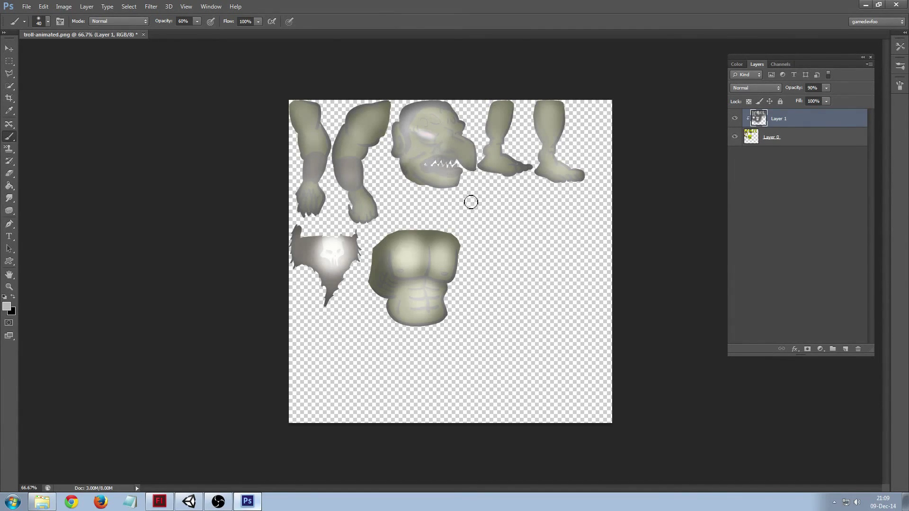
# Reset the foreground color to white and brighten the raised centers of both arms with a 60 px brush.
pyautogui.press('d')
pyautogui.press('x')
pyautogui.press(']')
pyautogui.press(']')
pyautogui.moveTo(382, 112)
pyautogui.mouseDown()
pyautogui.moveTo(361, 135)
pyautogui.moveTo(344, 190)
pyautogui.moveTo(362, 197)
pyautogui.moveTo(363, 213)
pyautogui.mouseUp()
pyautogui.moveTo(360, 123); pyautogui.dragTo(379, 116)
pyautogui.moveTo(304, 110)
pyautogui.mouseDown()
pyautogui.moveTo(315, 150)
pyautogui.moveTo(300, 111)
pyautogui.moveTo(308, 211)
pyautogui.mouseUp()
# Brighten the raised areas of both legs, the loincloth, the torso, and the head's nose and jaw in white.
pyautogui.moveTo(501, 110)
pyautogui.mouseDown()
pyautogui.moveTo(490, 148)
pyautogui.moveTo(512, 184)
pyautogui.mouseUp()
pyautogui.moveTo(552, 109)
pyautogui.mouseDown()
pyautogui.moveTo(544, 156)
pyautogui.moveTo(547, 148)
pyautogui.moveTo(568, 178)
pyautogui.mouseUp()
pyautogui.moveTo(318, 241)
pyautogui.mouseDown()
pyautogui.moveTo(341, 247)
pyautogui.moveTo(338, 264)
pyautogui.moveTo(345, 252)
pyautogui.moveTo(331, 284)
pyautogui.mouseUp()
pyautogui.moveTo(394, 244)
pyautogui.mouseDown()
pyautogui.moveTo(412, 258)
pyautogui.moveTo(413, 246)
pyautogui.moveTo(444, 268)
pyautogui.moveTo(442, 249)
pyautogui.moveTo(435, 263)
pyautogui.moveTo(417, 244)
pyautogui.moveTo(413, 304)
pyautogui.moveTo(439, 295)
pyautogui.mouseUp()
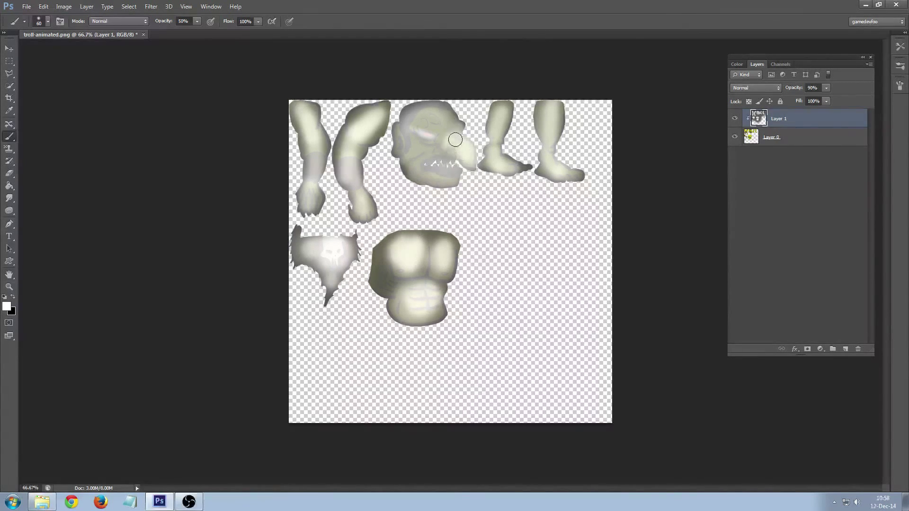
pyautogui.moveTo(448, 137)
pyautogui.mouseDown()
pyautogui.moveTo(455, 179)
pyautogui.moveTo(442, 172)
pyautogui.moveTo(451, 179)
pyautogui.mouseUp()
# Restore Layer 1's opacity to 100% and save the document as troll-height.psd on the desktop.
pyautogui.click(826, 88)
pyautogui.moveTo(827, 97); pyautogui.dragTo(830, 98)
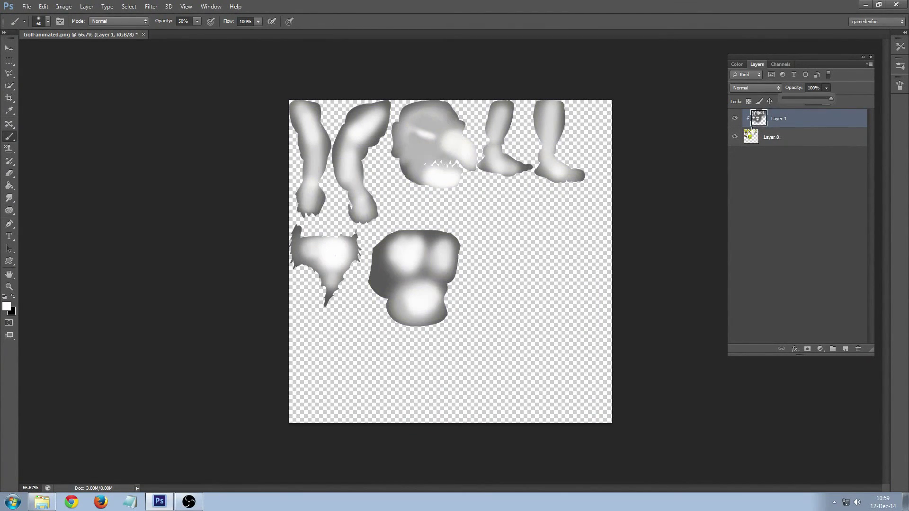
pyautogui.click(26, 6)
pyautogui.click(47, 120)
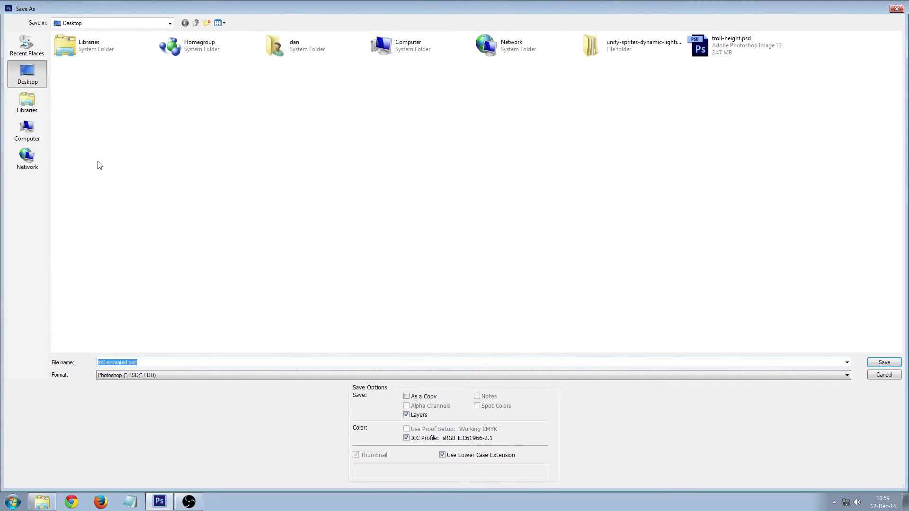
pyautogui.moveTo(126, 362); pyautogui.dragTo(124, 363)
pyautogui.press('Return')
pyautogui.press('Return')
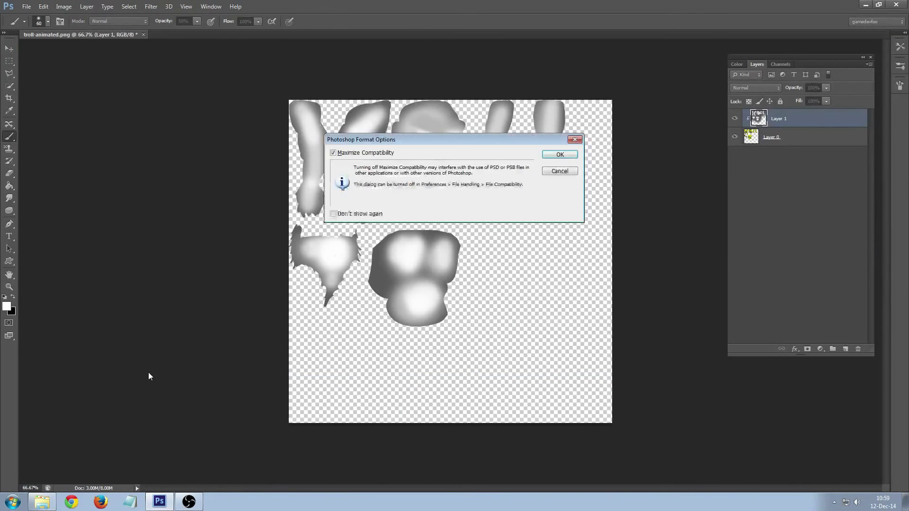
pyautogui.press('Return')
# Save a PNG copy of the height map as troll-height.png on the desktop, replacing the existing file and using smallest compression without interlacing.
pyautogui.click(26, 6)
pyautogui.click(55, 121)
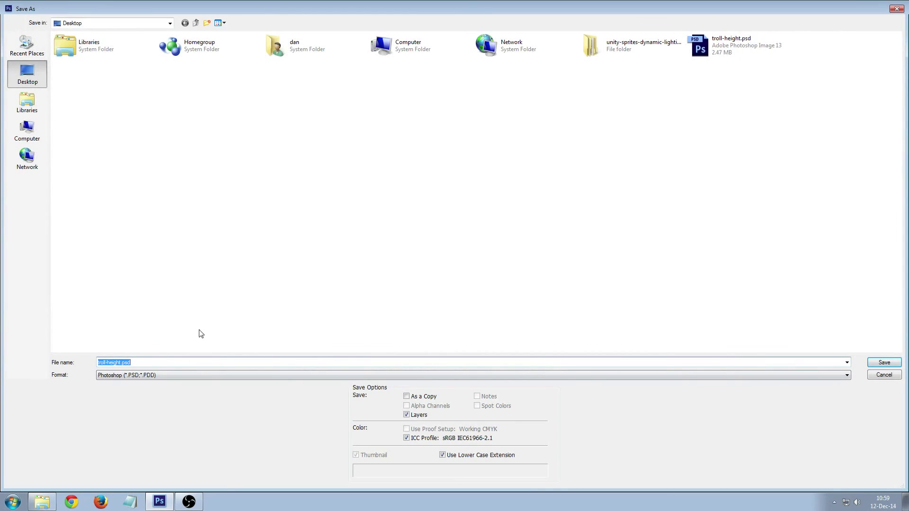
pyautogui.click(169, 375)
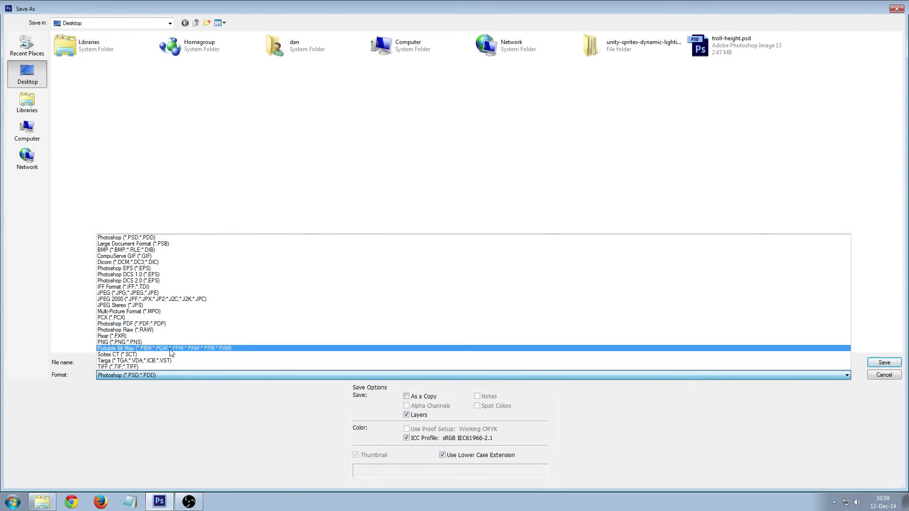
pyautogui.click(162, 342)
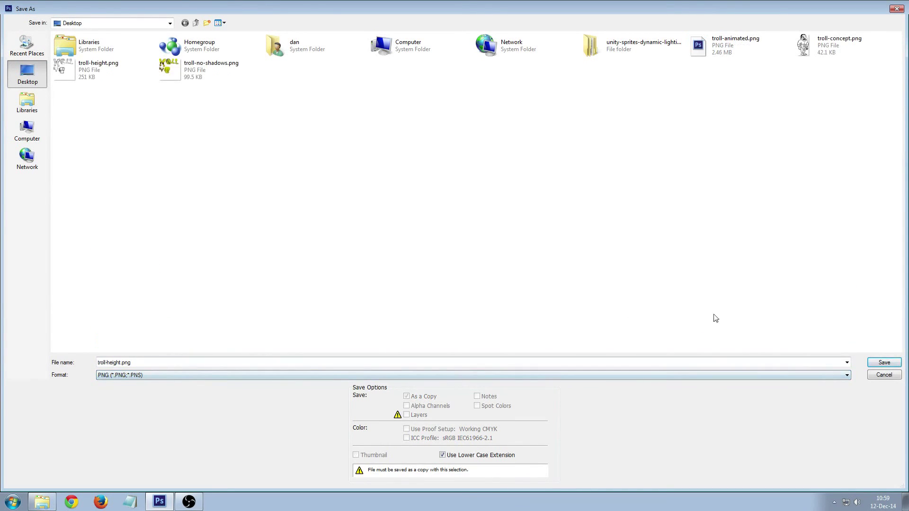
pyautogui.click(884, 362)
pyautogui.click(428, 187)
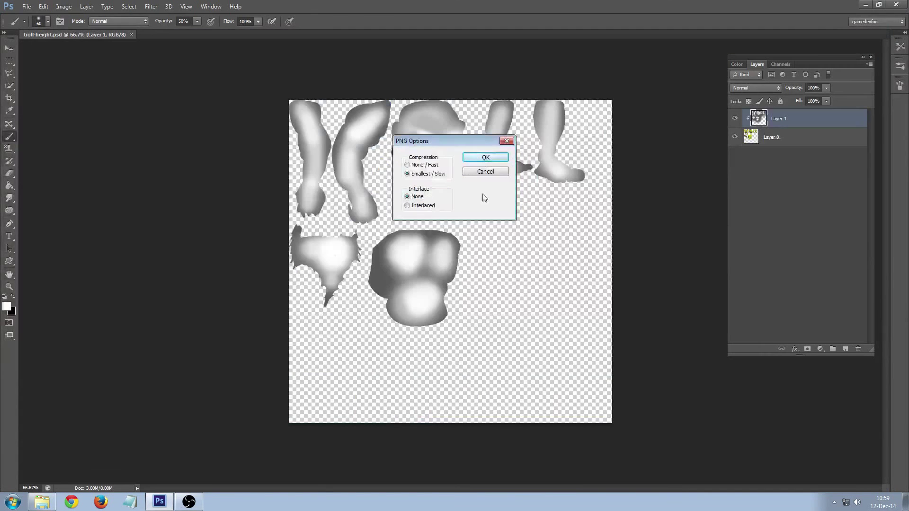
pyautogui.click(481, 158)
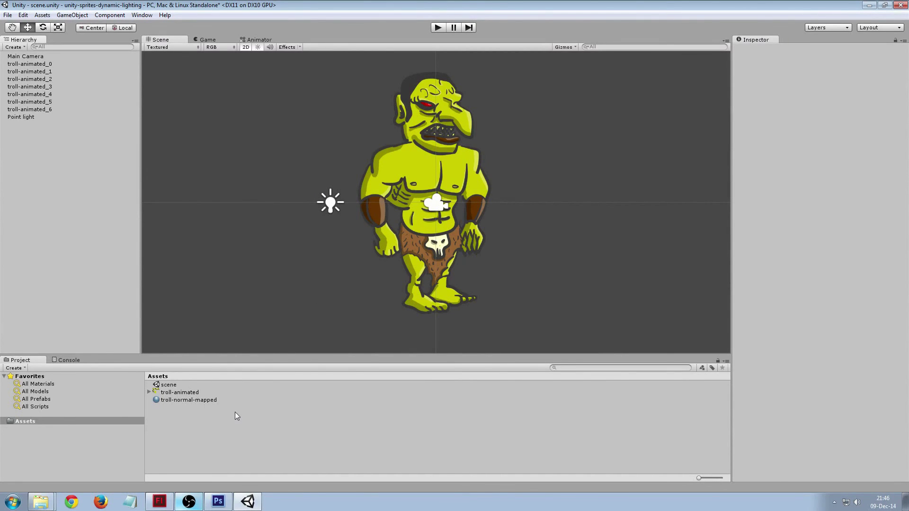
# In Unity, import troll-height.png into Assets and apply Normal map as its texture type.
pyautogui.rightClick(188, 420)
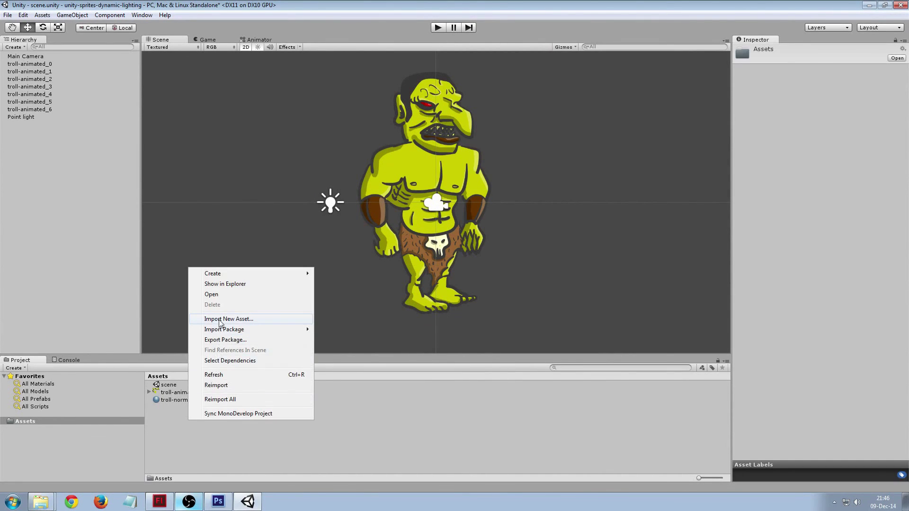
pyautogui.click(218, 320)
pyautogui.doubleClick(118, 185)
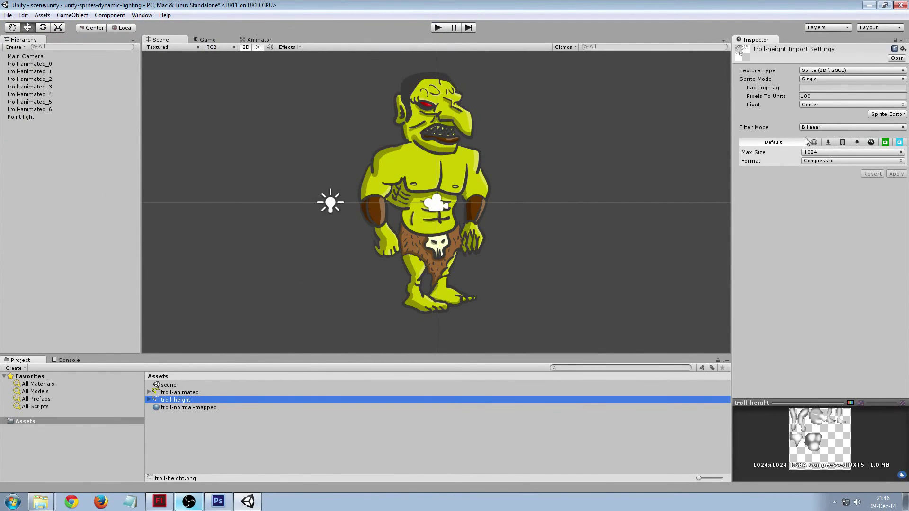
pyautogui.click(823, 71)
pyautogui.click(797, 89)
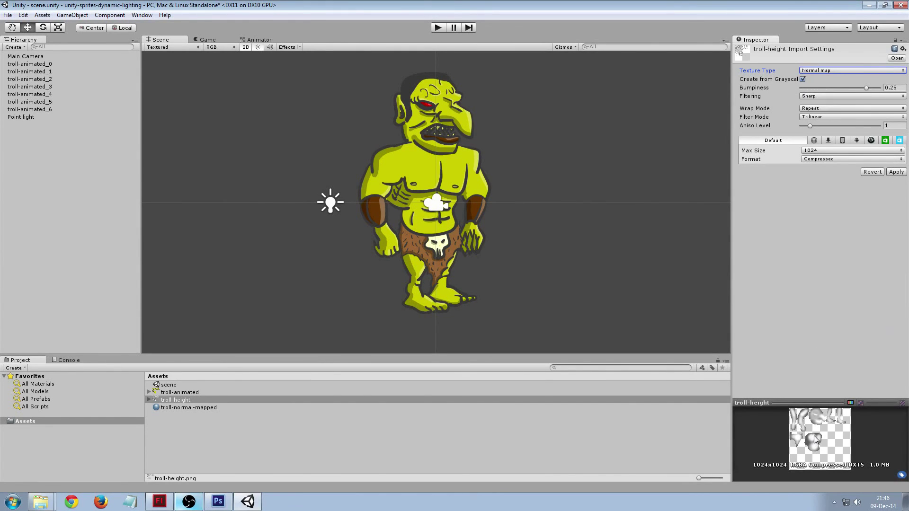
pyautogui.click(895, 172)
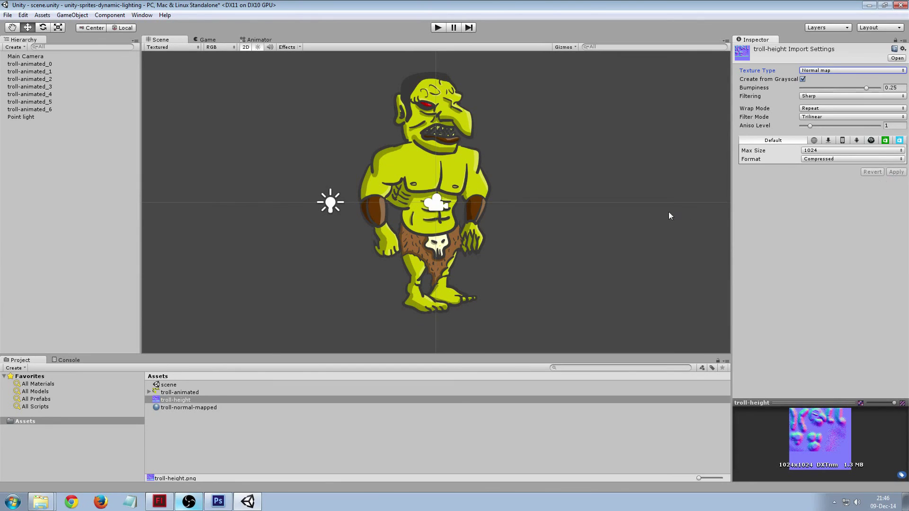
# Assign troll-height as the troll-normal-mapped material's normal map and apply that material to sprites troll-animated_0 through troll-animated_6.
pyautogui.click(187, 408)
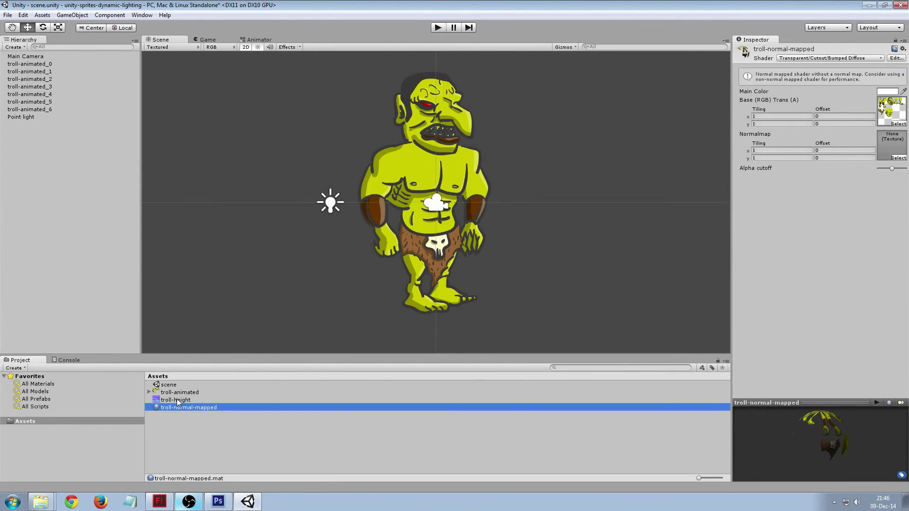
pyautogui.moveTo(177, 402); pyautogui.dragTo(897, 149)
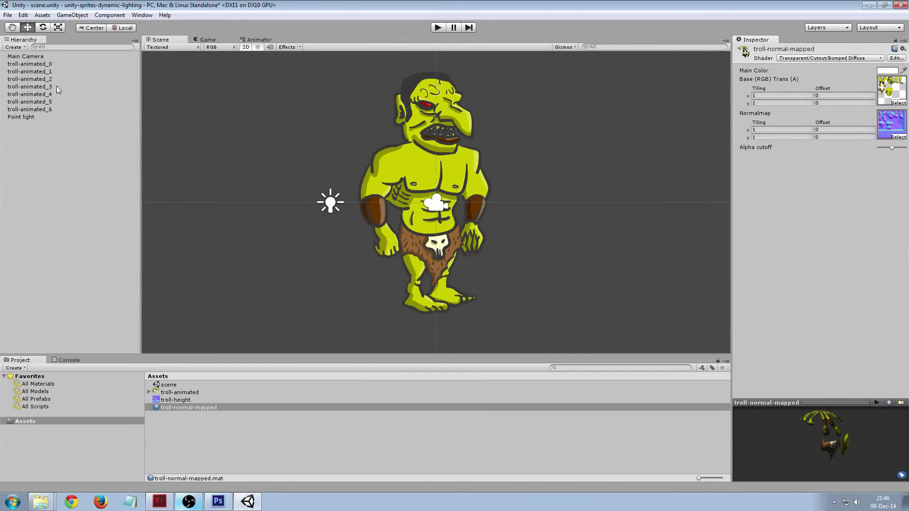
pyautogui.click(38, 65)
pyautogui.keyDown('shift'); pyautogui.click(31, 116); pyautogui.keyUp('shift')
pyautogui.keyDown('ctrl'); pyautogui.click(32, 116); pyautogui.keyUp('ctrl')
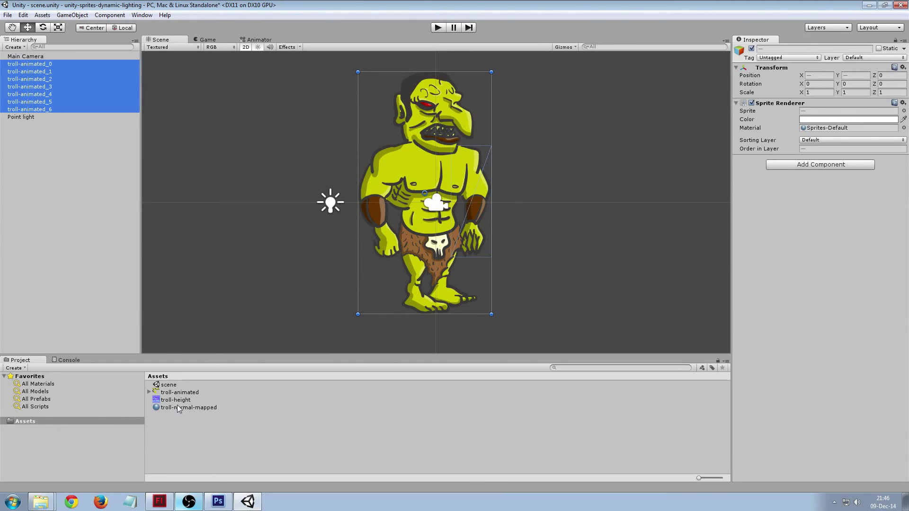
pyautogui.moveTo(175, 410)
pyautogui.mouseDown()
pyautogui.moveTo(691, 289)
pyautogui.moveTo(818, 132)
pyautogui.mouseUp()
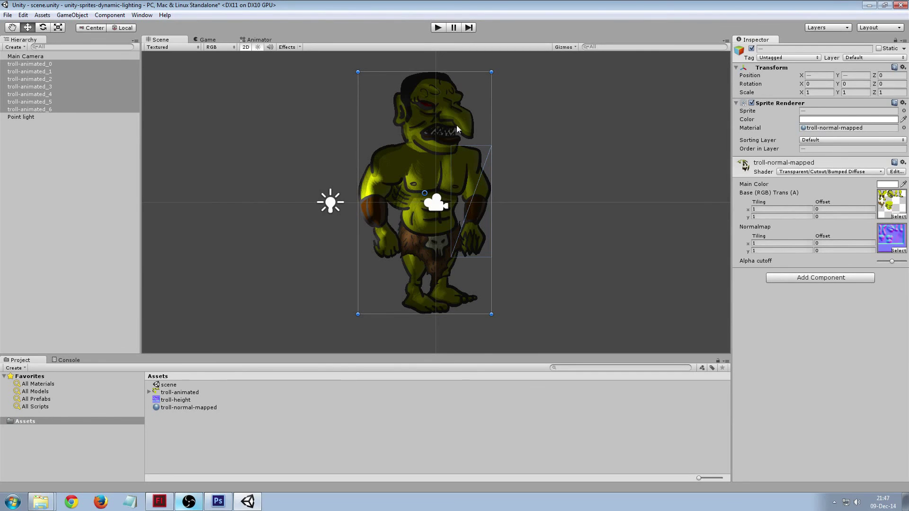
# Run the scene and vary the point light's X position to test the lighting across the troll.
pyautogui.click(438, 28)
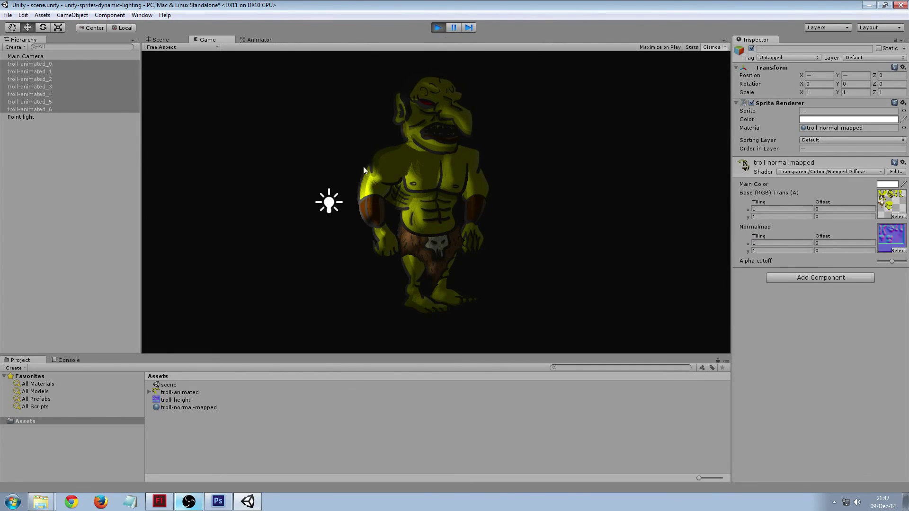
pyautogui.click(22, 117)
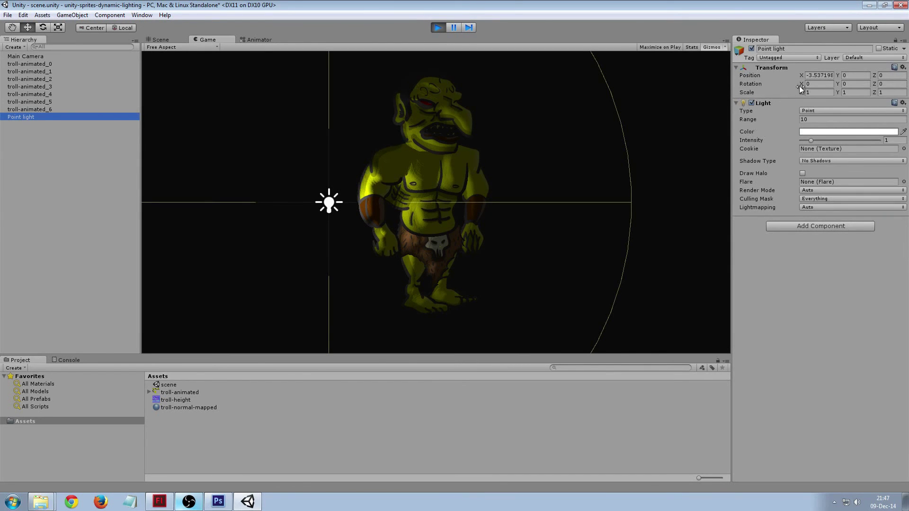
pyautogui.moveTo(801, 75); pyautogui.dragTo(898, 104)
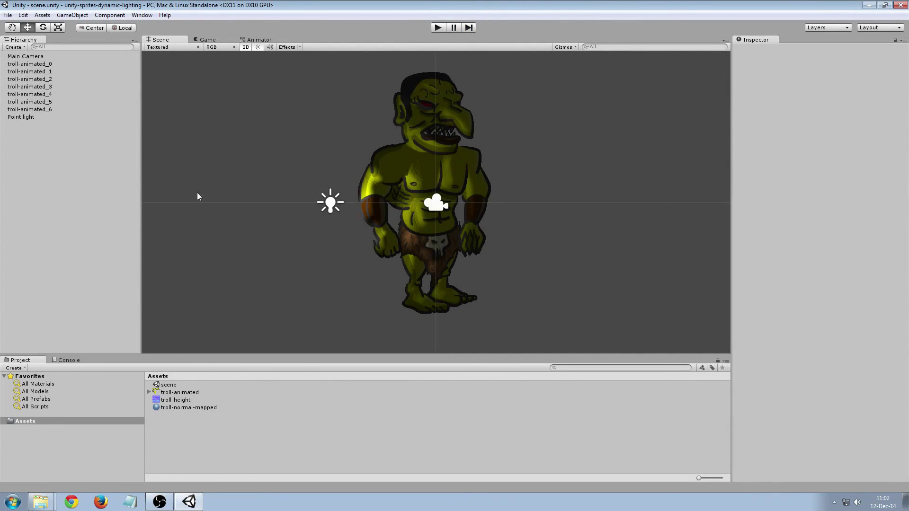
# Slide the point light horizontally across the troll in the scene to examine how the shading reacts.
pyautogui.click(22, 117)
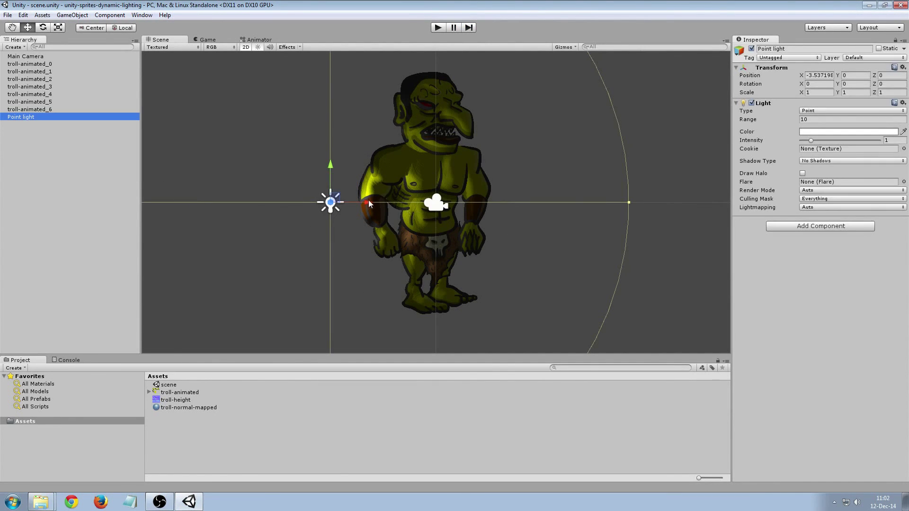
pyautogui.moveTo(367, 199); pyautogui.dragTo(379, 202)
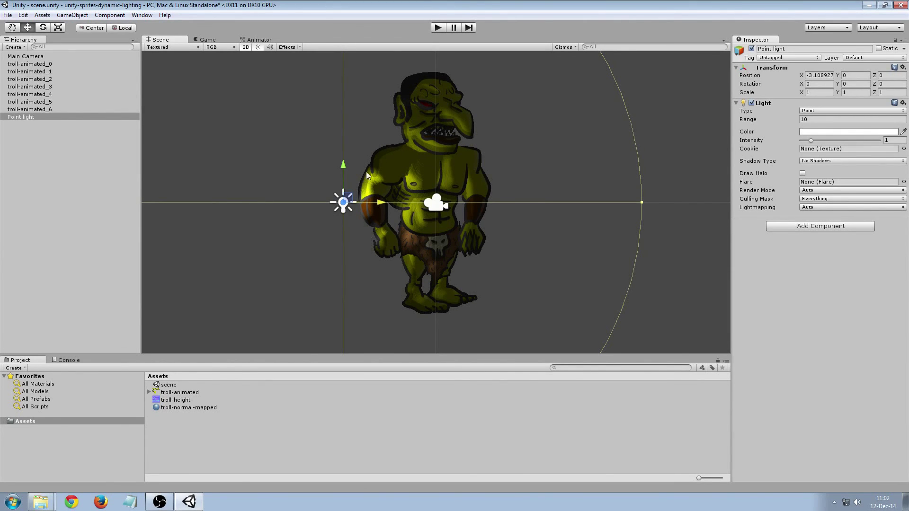
pyautogui.moveTo(380, 204); pyautogui.dragTo(428, 203)
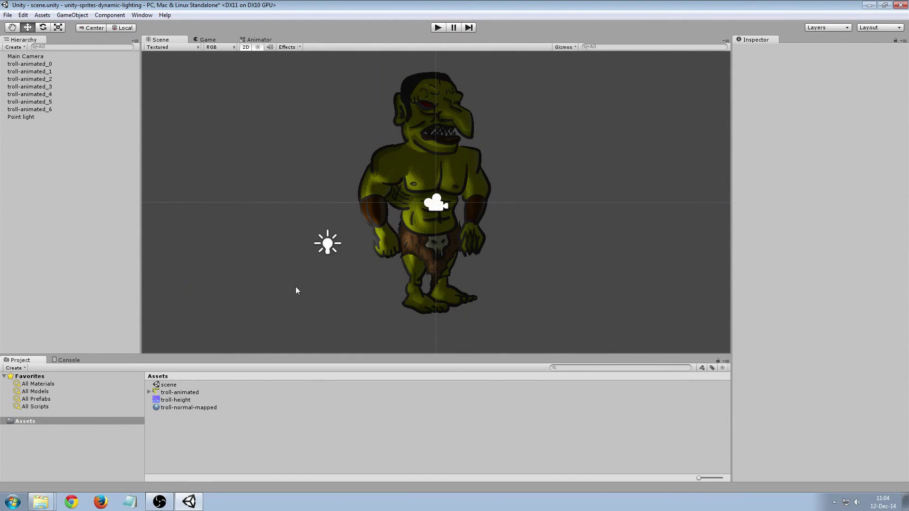
# Import troll-no-shadows.png into Assets and set its sprite mode to Multiple.
pyautogui.rightClick(183, 424)
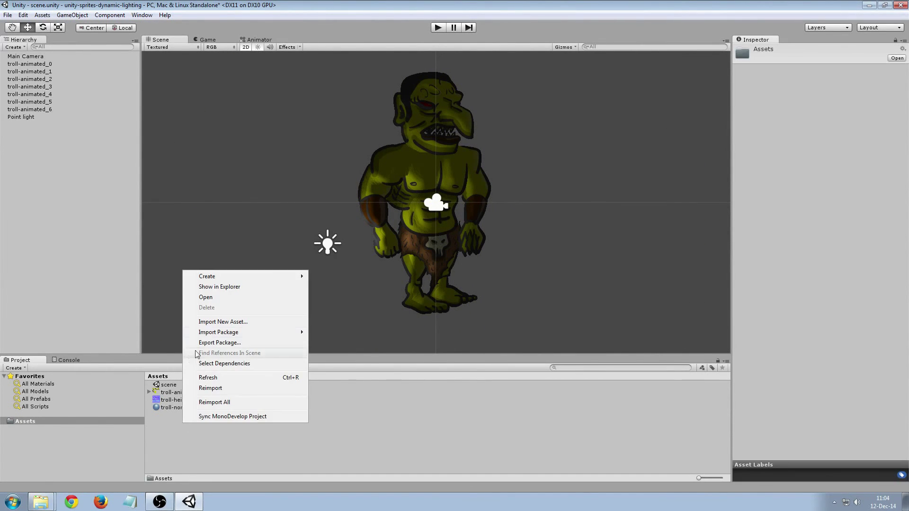
pyautogui.click(198, 323)
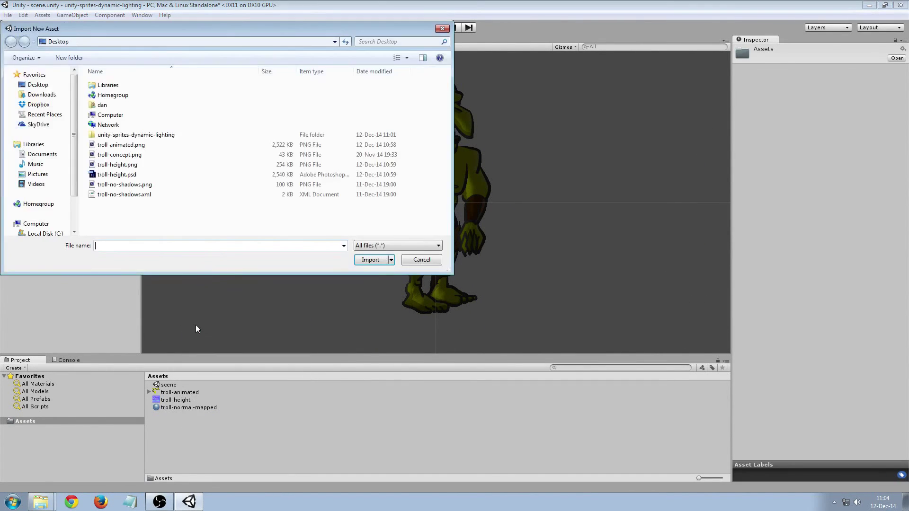
pyautogui.doubleClick(124, 185)
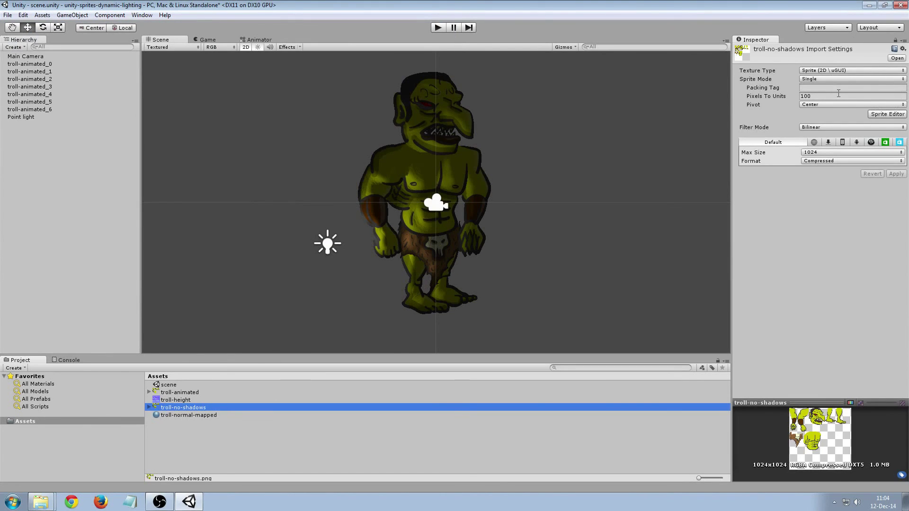
pyautogui.click(820, 79)
pyautogui.click(826, 96)
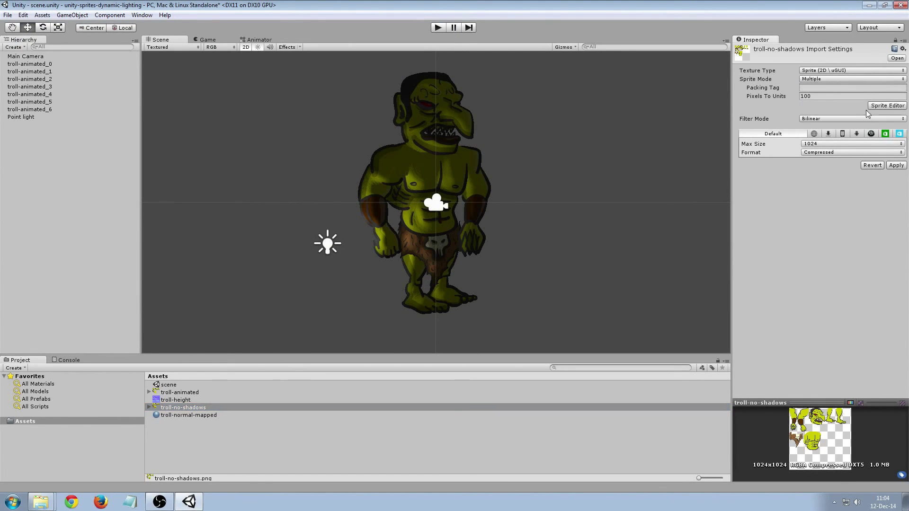
# Slice the troll-no-shadows sheet into separate body-part sprites in the Sprite Editor.
pyautogui.click(885, 106)
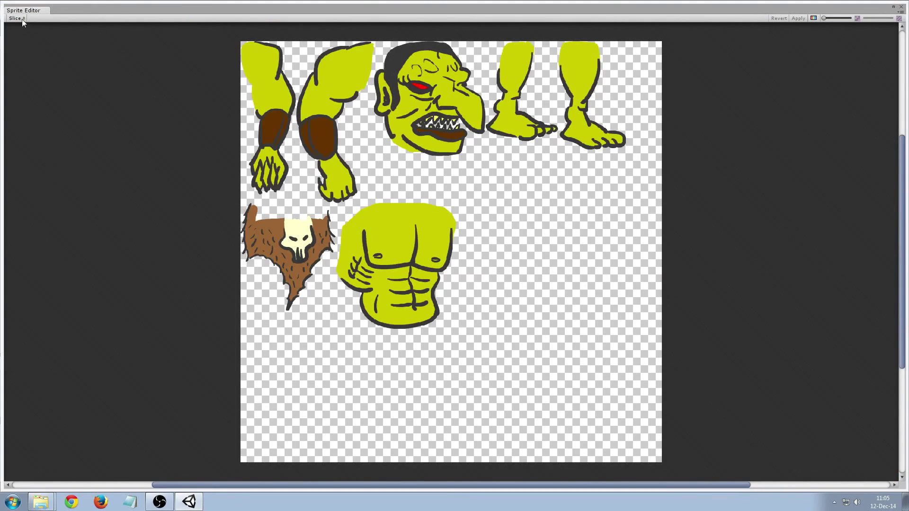
pyautogui.click(22, 19)
pyautogui.click(104, 72)
# Move the sliced body parts' pivots to their joints, including the shoulder, the leg tops and the torso's base, and apply the changes.
pyautogui.click(284, 90)
pyautogui.moveTo(268, 116); pyautogui.dragTo(259, 79)
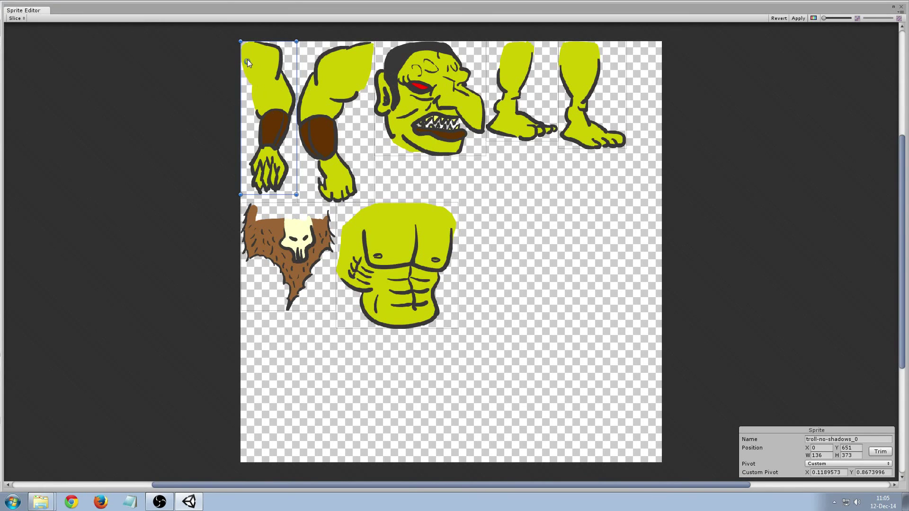
pyautogui.click(414, 92)
pyautogui.click(509, 90)
pyautogui.click(574, 98)
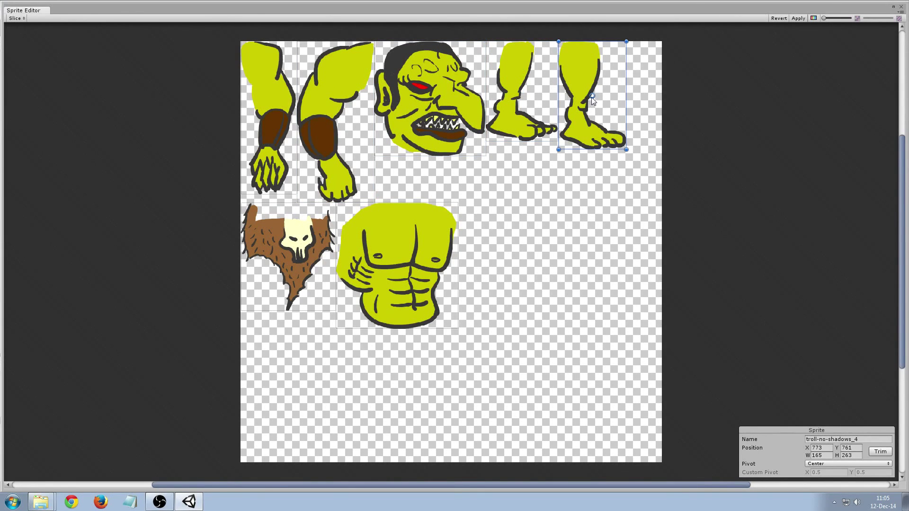
pyautogui.moveTo(592, 96); pyautogui.dragTo(580, 49)
pyautogui.click(285, 257)
pyautogui.click(391, 245)
pyautogui.moveTo(396, 266); pyautogui.dragTo(401, 321)
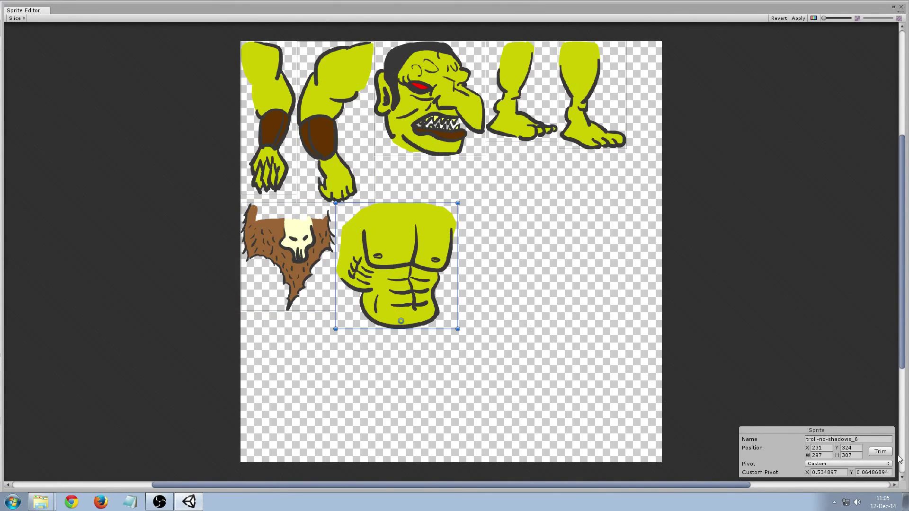
pyautogui.click(796, 19)
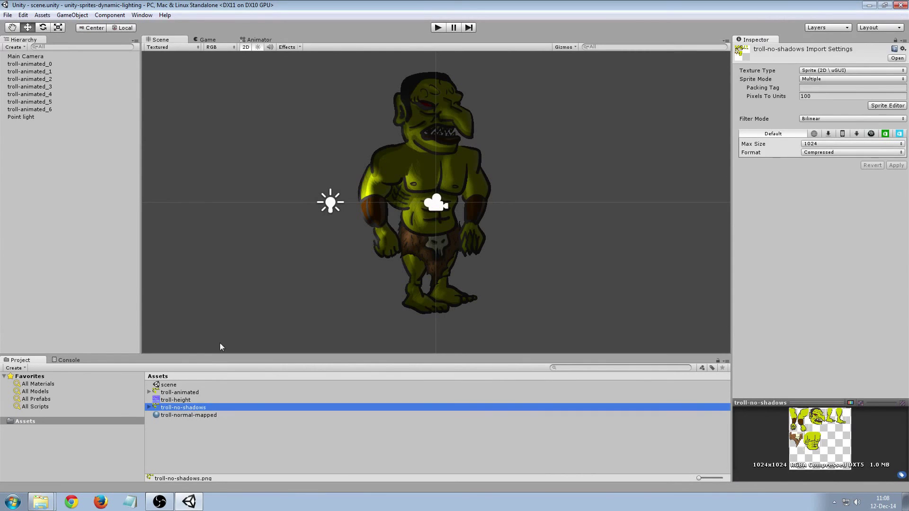
# Replace troll-animated_0's sprite with troll-no-shadows_0 and realign the arm at about X 0.68, Y 1.41.
pyautogui.click(199, 415)
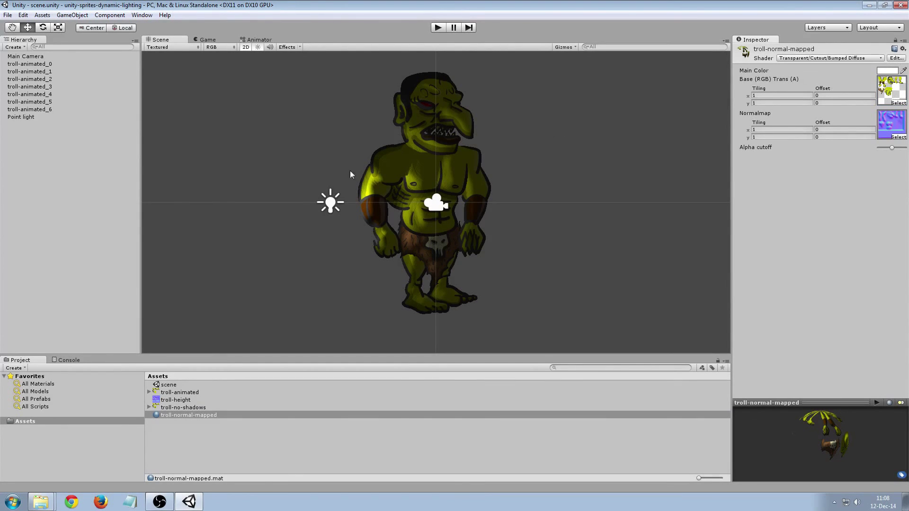
pyautogui.click(28, 65)
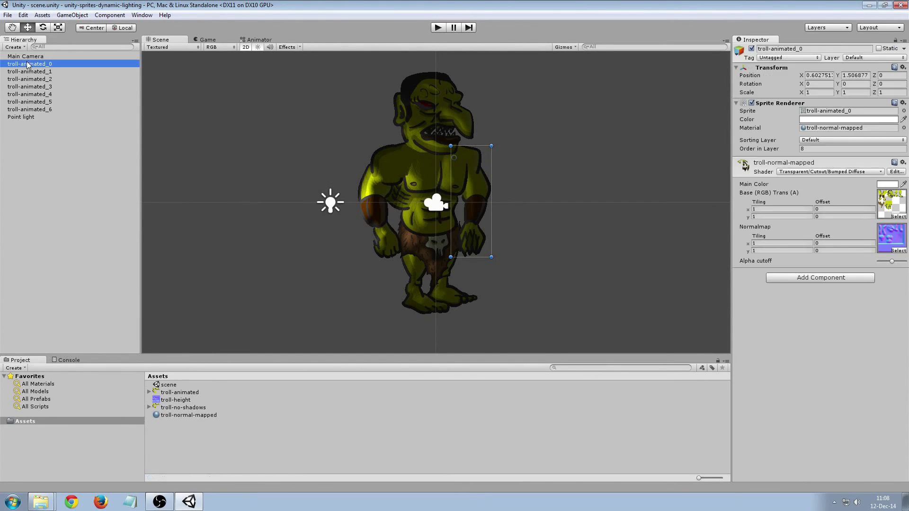
pyautogui.click(149, 408)
pyautogui.moveTo(180, 415); pyautogui.dragTo(842, 113)
pyautogui.moveTo(478, 189); pyautogui.dragTo(482, 192)
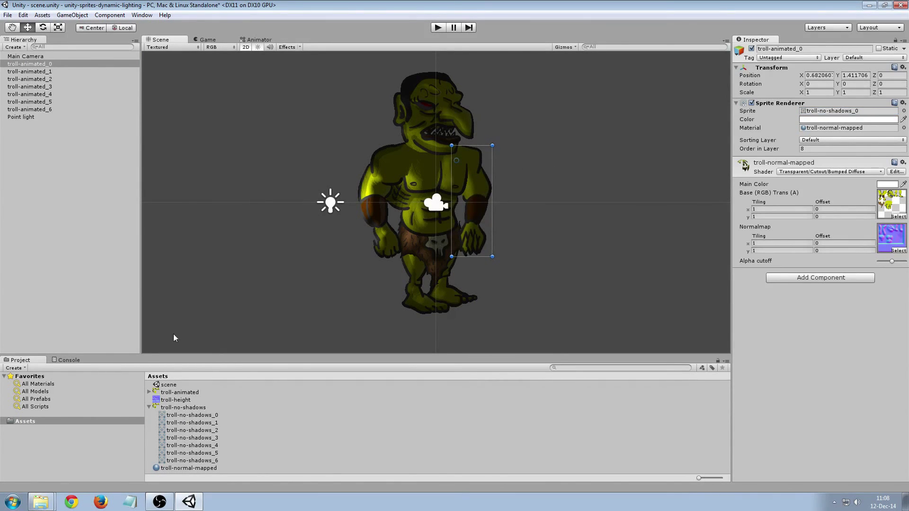
# Replace troll-animated_1's sprite with troll-no-shadows_1 and nudge the arm back into line with the shoulder.
pyautogui.click(39, 72)
pyautogui.click(196, 423)
pyautogui.moveTo(196, 423); pyautogui.dragTo(828, 114)
pyautogui.moveTo(367, 173); pyautogui.dragTo(369, 176)
# Replace troll-animated_2's sprite with troll-no-shadows_2 and realign the head at about X -0.71, Y 2.01.
pyautogui.click(40, 80)
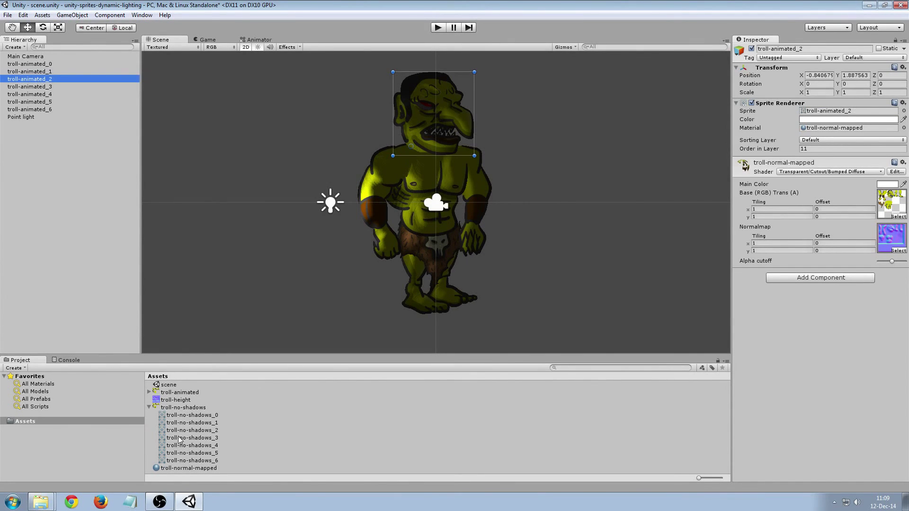
pyautogui.moveTo(184, 432); pyautogui.dragTo(821, 113)
pyautogui.moveTo(414, 124); pyautogui.dragTo(419, 116)
# Replace troll-animated_3's sprite with troll-no-shadows_3 and lower the leg to about Y -1.16.
pyautogui.click(44, 87)
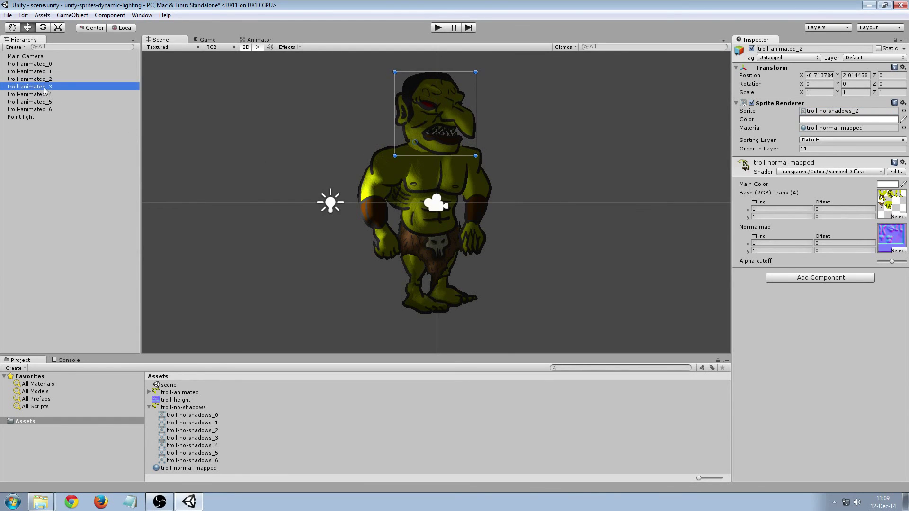
pyautogui.moveTo(199, 441); pyautogui.dragTo(826, 113)
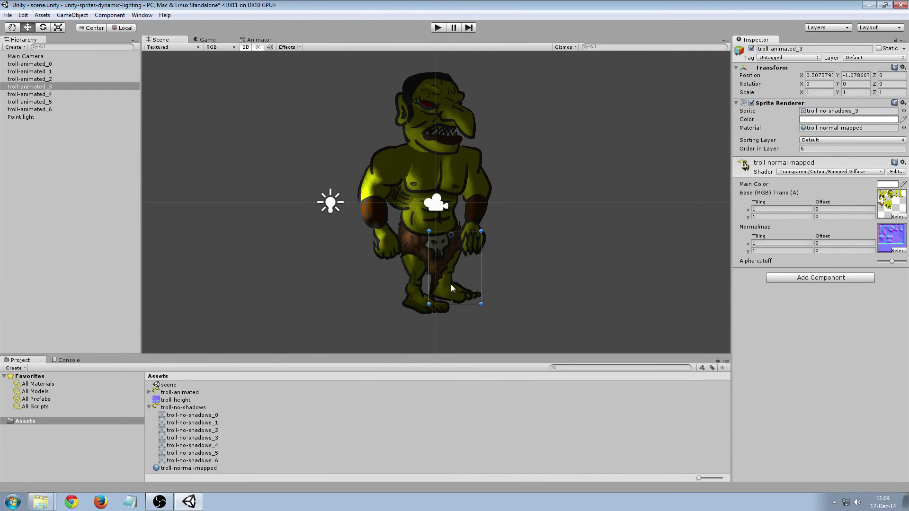
pyautogui.moveTo(447, 281); pyautogui.dragTo(447, 284)
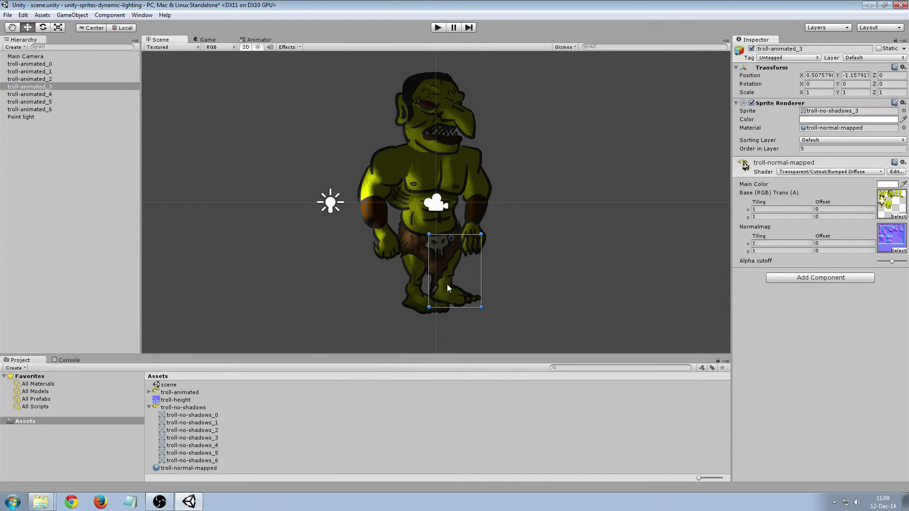
# Replace troll-animated_4's sprite with troll-no-shadows_4 and realign the leg at about X -0.63, Y -1.35.
pyautogui.click(41, 94)
pyautogui.click(196, 446)
pyautogui.moveTo(196, 448); pyautogui.dragTo(833, 113)
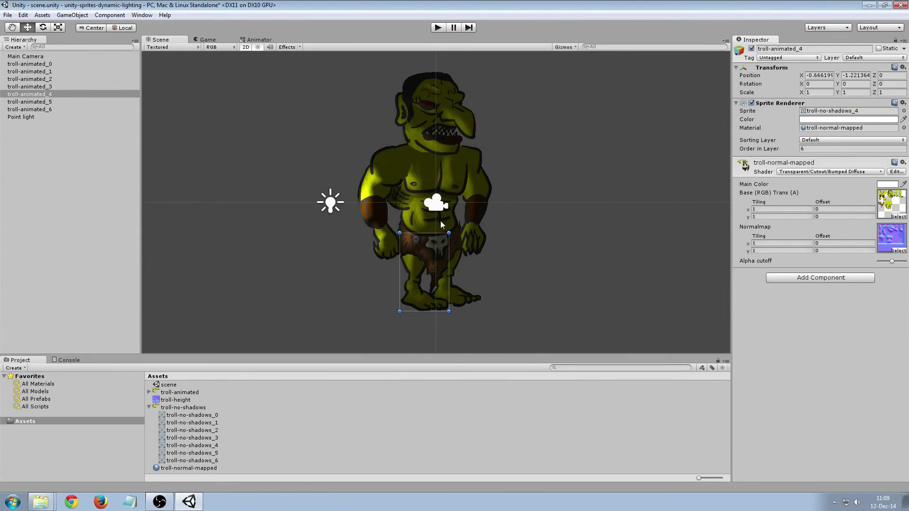
pyautogui.moveTo(418, 239); pyautogui.dragTo(405, 276)
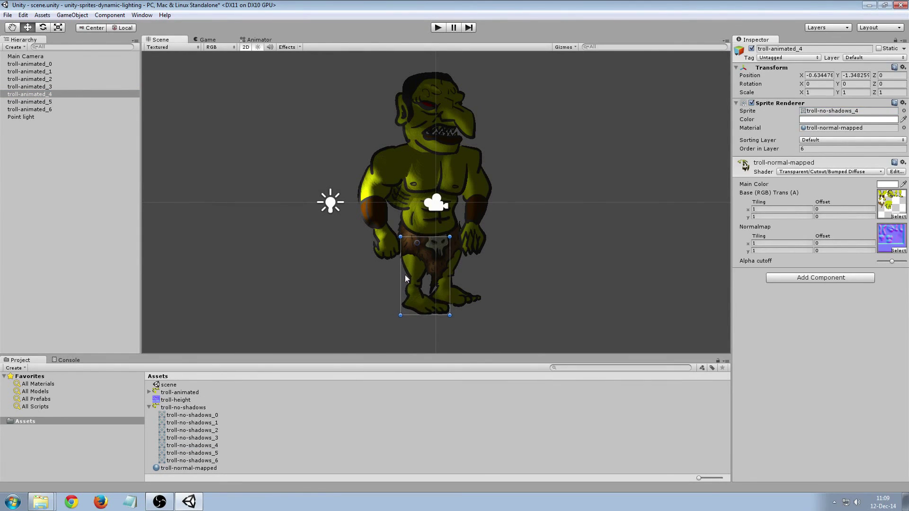
# Replace troll-animated_5's sprite with troll-no-shadows_5 and nudge the loincloth back into line with the waist.
pyautogui.click(29, 101)
pyautogui.moveTo(192, 453); pyautogui.dragTo(826, 111)
pyautogui.moveTo(438, 241); pyautogui.dragTo(441, 246)
# Replace troll-animated_6's sprite with troll-no-shadows_6, realign the torso at about X -0.19, Y -0.89, and clear the selection.
pyautogui.click(42, 109)
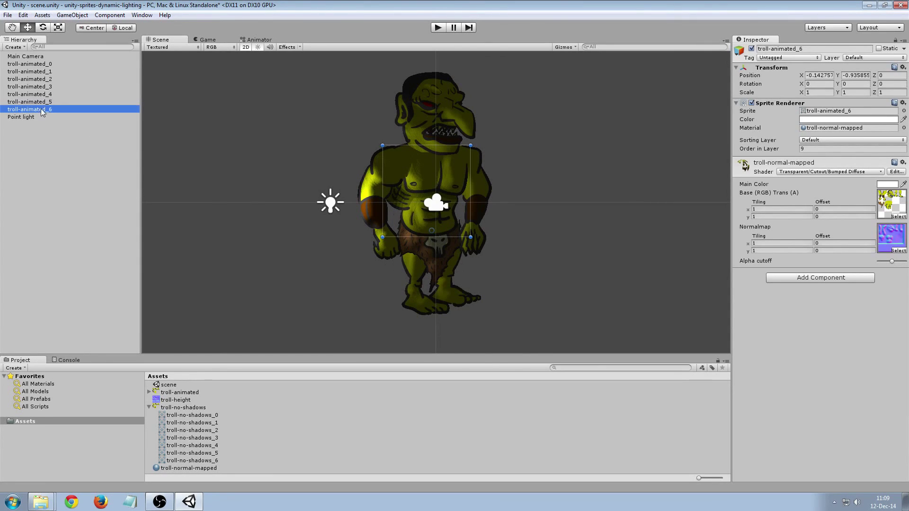
pyautogui.moveTo(192, 461); pyautogui.dragTo(832, 118)
pyautogui.moveTo(450, 174); pyautogui.dragTo(449, 173)
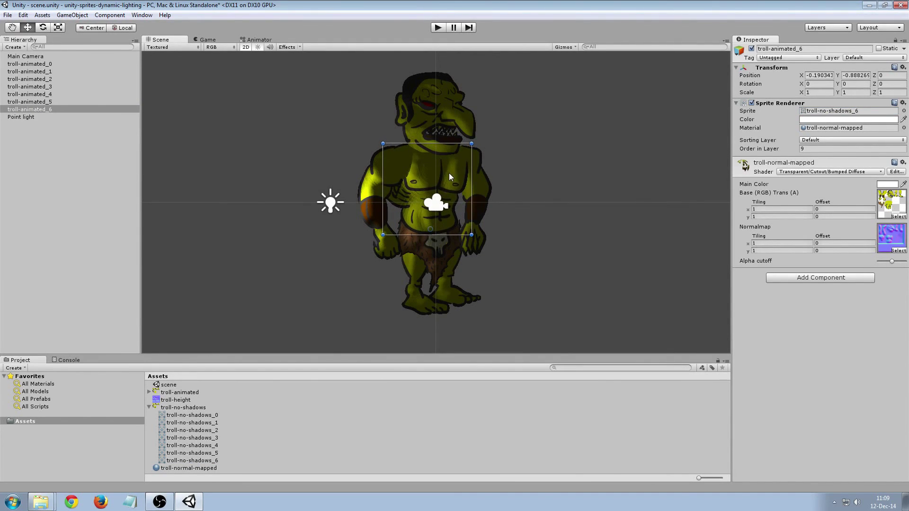
pyautogui.click(530, 182)
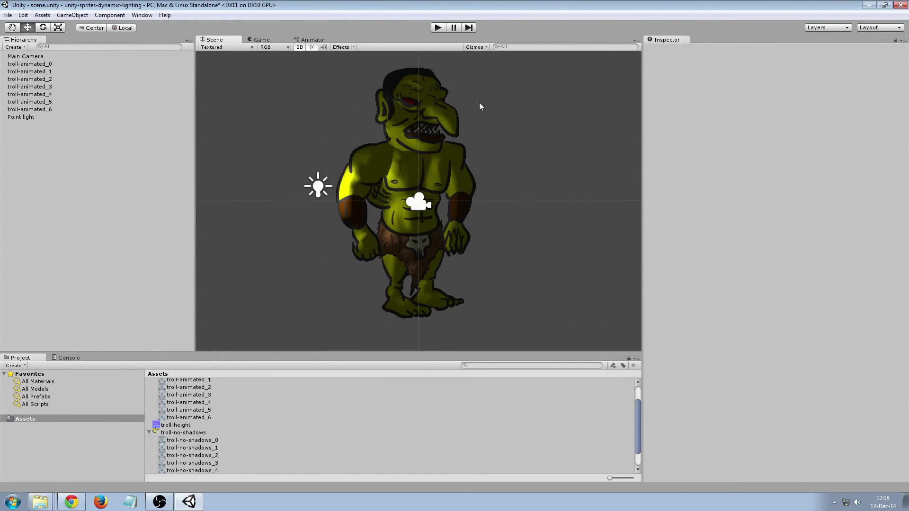
# Play the scene and sweep the point light's X position back and forth to examine how the shadow-free torso is lit.
pyautogui.click(437, 27)
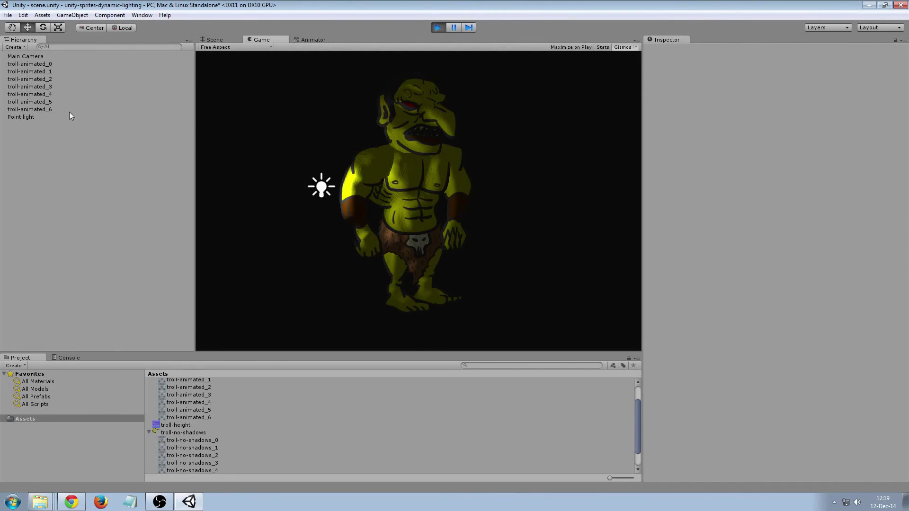
pyautogui.click(68, 117)
pyautogui.moveTo(752, 74); pyautogui.dragTo(830, 76)
pyautogui.moveTo(752, 78); pyautogui.dragTo(709, 80)
pyautogui.moveTo(805, 76); pyautogui.dragTo(728, 77)
pyautogui.click(439, 27)
# Assign the original shaded troll-animated_6 sprite to the torso and realign it at about X -0.16, Y -0.98.
pyautogui.click(96, 110)
pyautogui.moveTo(197, 416); pyautogui.dragTo(789, 113)
pyautogui.moveTo(415, 173); pyautogui.dragTo(416, 173)
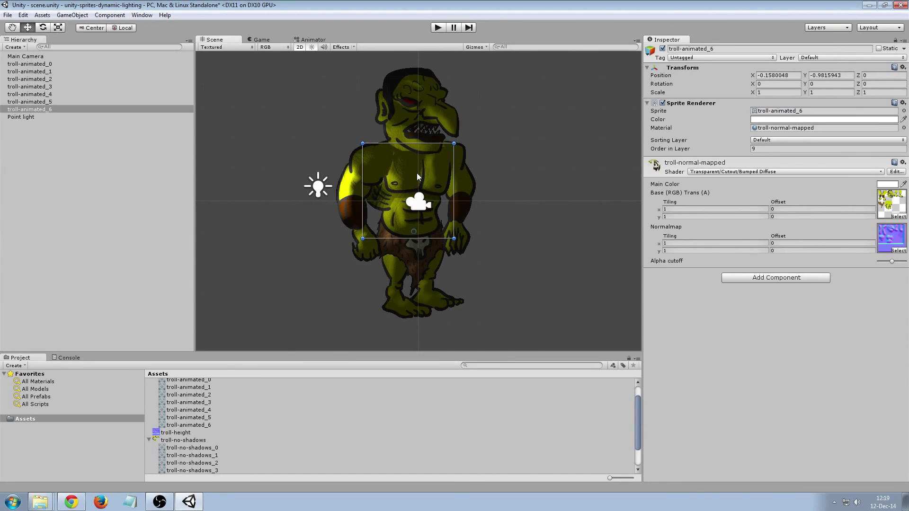
# Play the scene and move the point light across and in front of the troll to examine the lighting on the shaded torso.
pyautogui.click(437, 30)
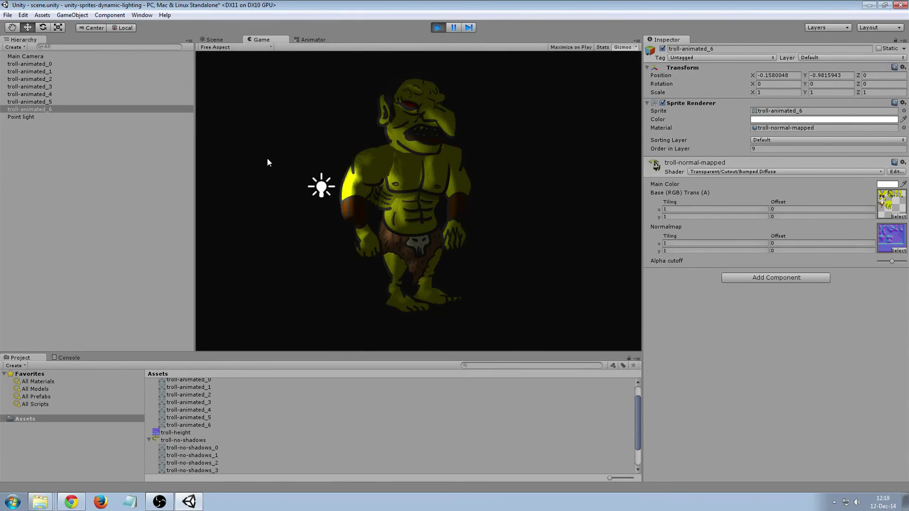
pyautogui.click(53, 117)
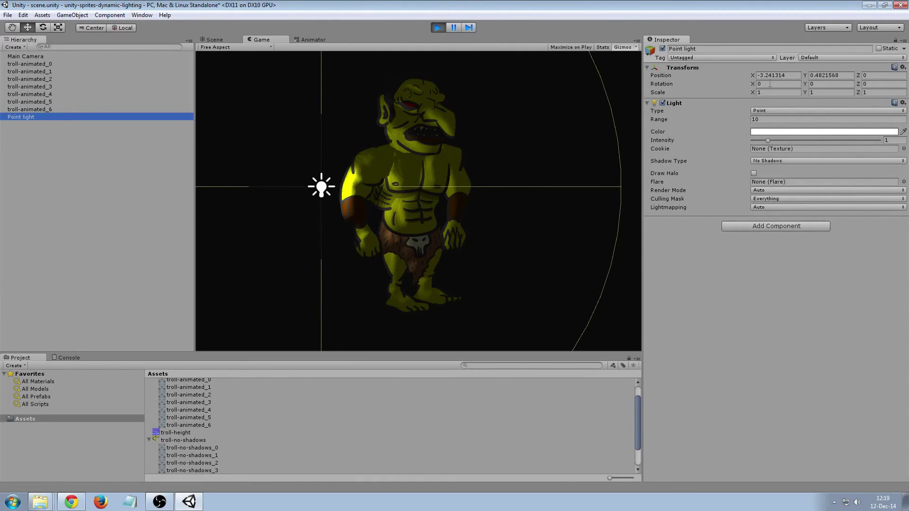
pyautogui.moveTo(751, 74); pyautogui.dragTo(795, 75)
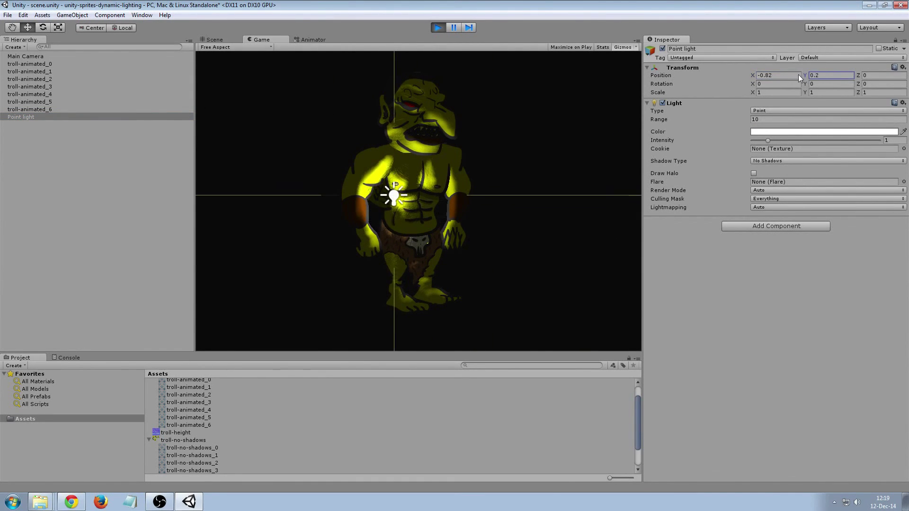
pyautogui.moveTo(856, 74)
pyautogui.mouseDown()
pyautogui.moveTo(869, 73)
pyautogui.moveTo(841, 73)
pyautogui.moveTo(852, 74)
pyautogui.mouseUp()
pyautogui.moveTo(752, 75); pyautogui.dragTo(585, 81)
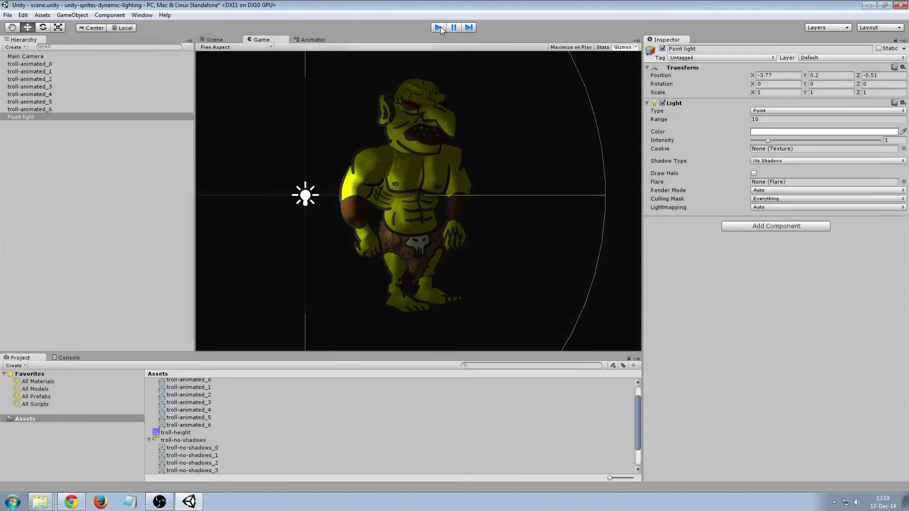
pyautogui.click(437, 27)
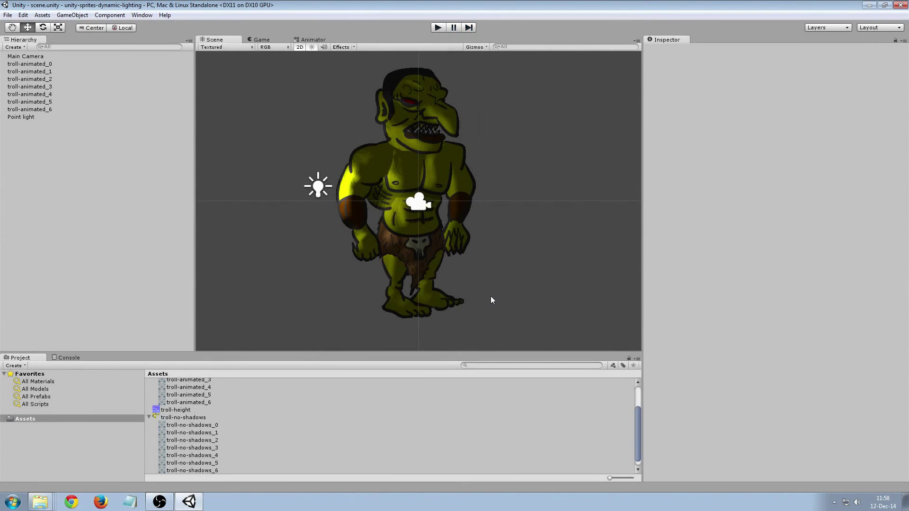
# Move the point light in front of the troll's side, to about X -3.50, Y 0.16, Z -3.21.
pyautogui.click(33, 117)
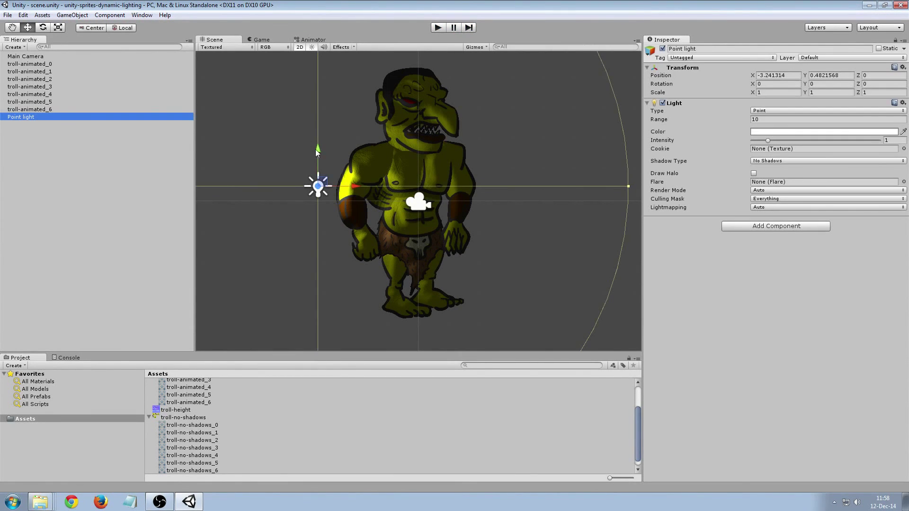
pyautogui.moveTo(317, 149); pyautogui.dragTo(383, 106)
pyautogui.moveTo(858, 77); pyautogui.dragTo(812, 81)
pyautogui.moveTo(382, 105); pyautogui.dragTo(357, 100)
pyautogui.moveTo(314, 74); pyautogui.dragTo(335, 221)
pyautogui.moveTo(306, 169); pyautogui.dragTo(307, 144)
pyautogui.moveTo(344, 183); pyautogui.dragTo(323, 170)
pyautogui.moveTo(305, 140); pyautogui.dragTo(309, 158)
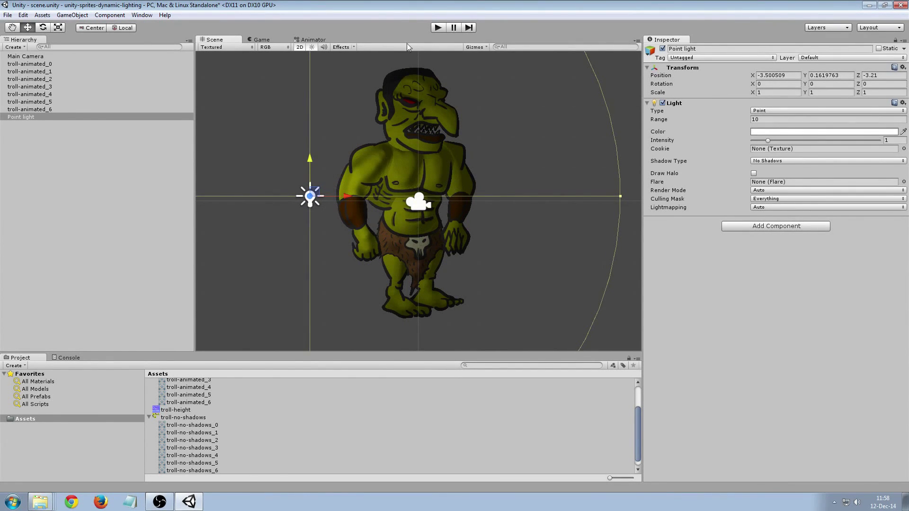
# Collapse both sprite sheets and create an animator controller named troll-animator-controller in Assets.
pyautogui.click(149, 417)
pyautogui.click(149, 389)
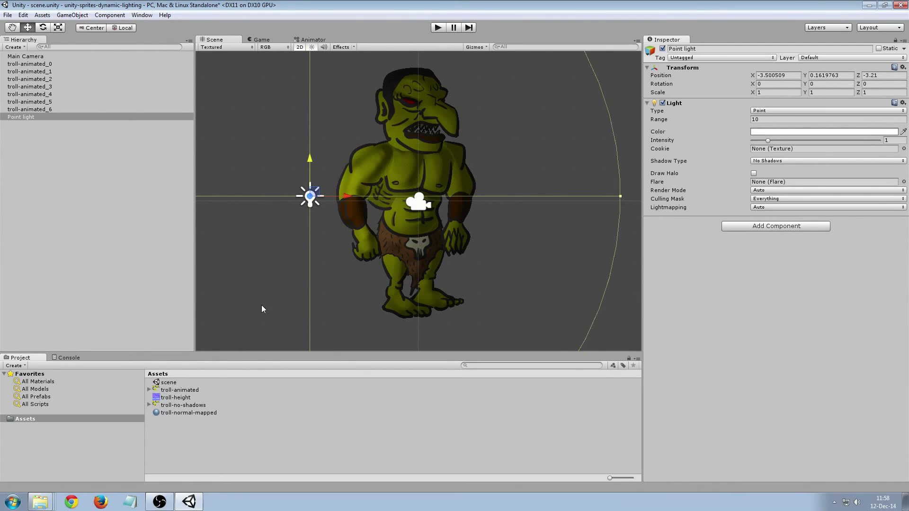
pyautogui.rightClick(157, 433)
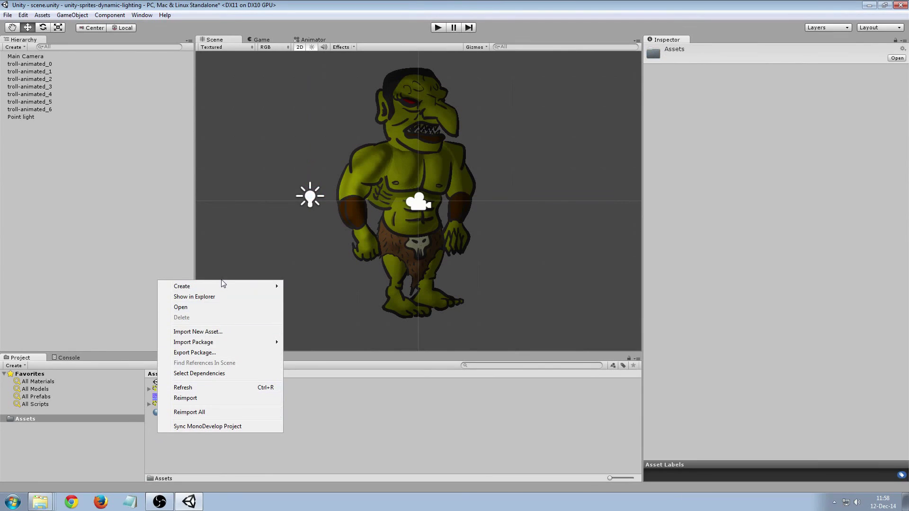
pyautogui.moveTo(229, 285)
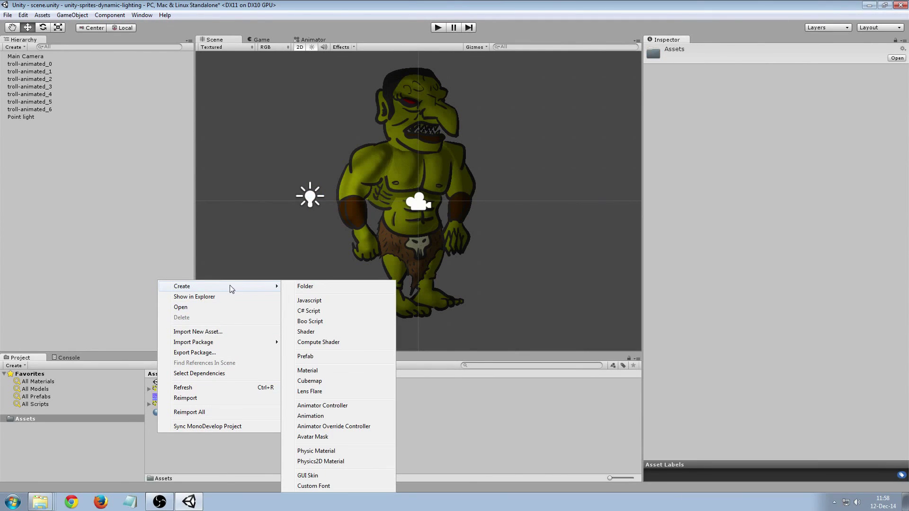
pyautogui.click(338, 405)
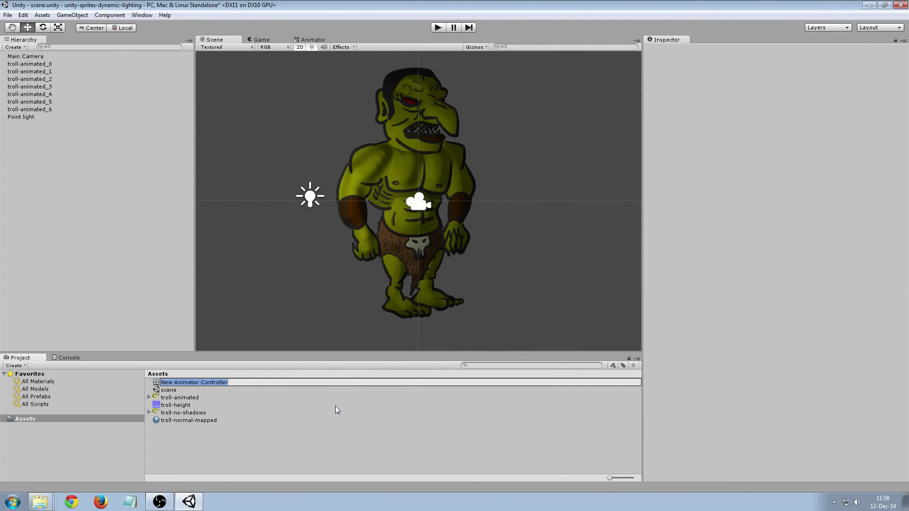
pyautogui.click(174, 388)
pyautogui.press('BackSpace')
pyautogui.press('BackSpace')
pyautogui.press('BackSpace')
pyautogui.write('troll-')
pyautogui.press('Delete')
pyautogui.press('Delete')
pyautogui.press('Delete')
pyautogui.press('Delete')
pyautogui.press('Delete')
pyautogui.write('animator')
pyautogui.press('Delete')
pyautogui.press('Delete')
pyautogui.write('-c')
pyautogui.press('Return')
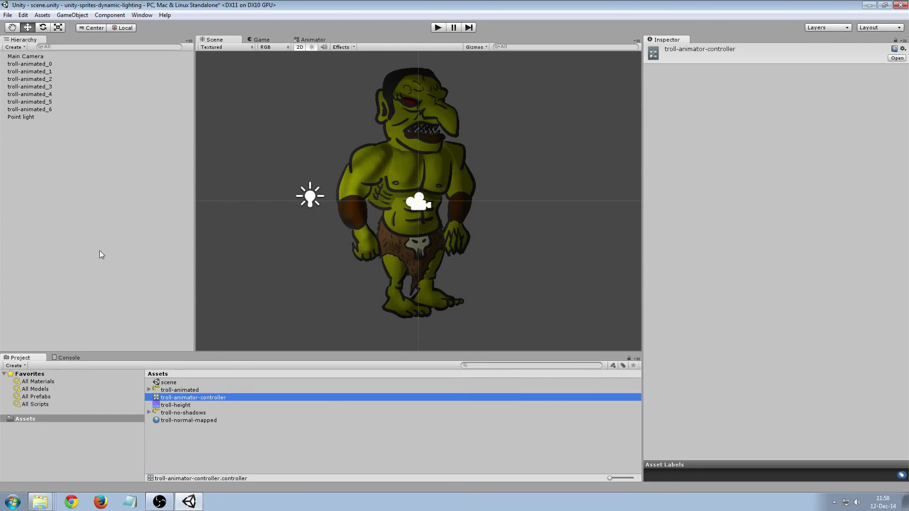
# Create an empty GameObject and parent troll-animated_0 through troll-animated_6 to it.
pyautogui.click(45, 137)
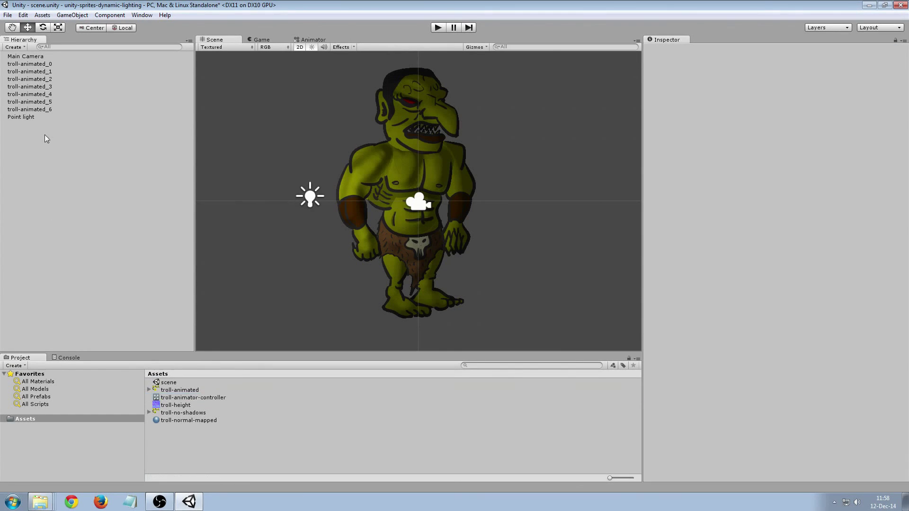
pyautogui.click(72, 16)
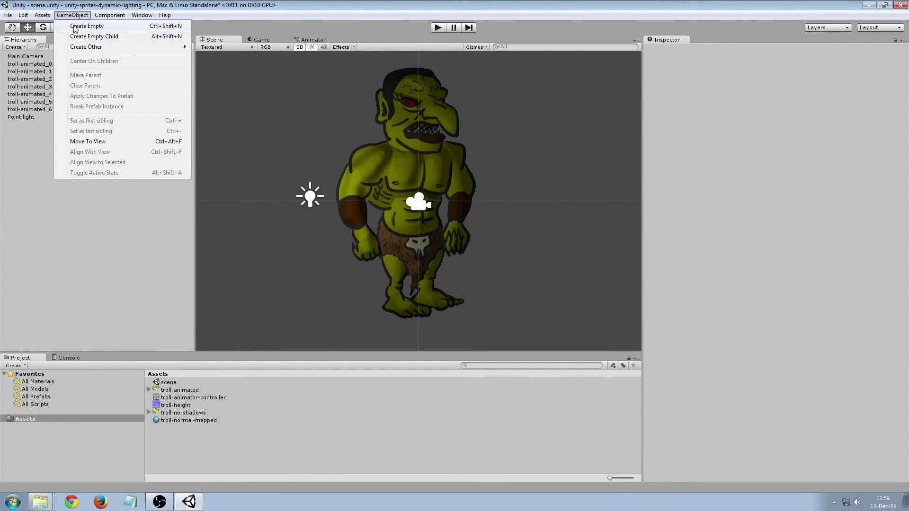
pyautogui.click(75, 28)
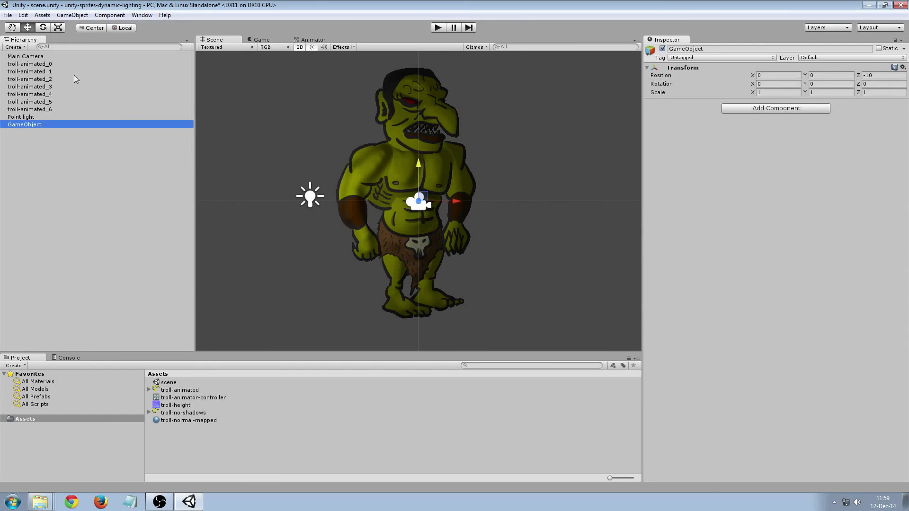
pyautogui.click(30, 63)
pyautogui.keyDown('shift'); pyautogui.click(33, 109); pyautogui.keyUp('shift')
pyautogui.moveTo(33, 109); pyautogui.dragTo(35, 124)
pyautogui.click(33, 72)
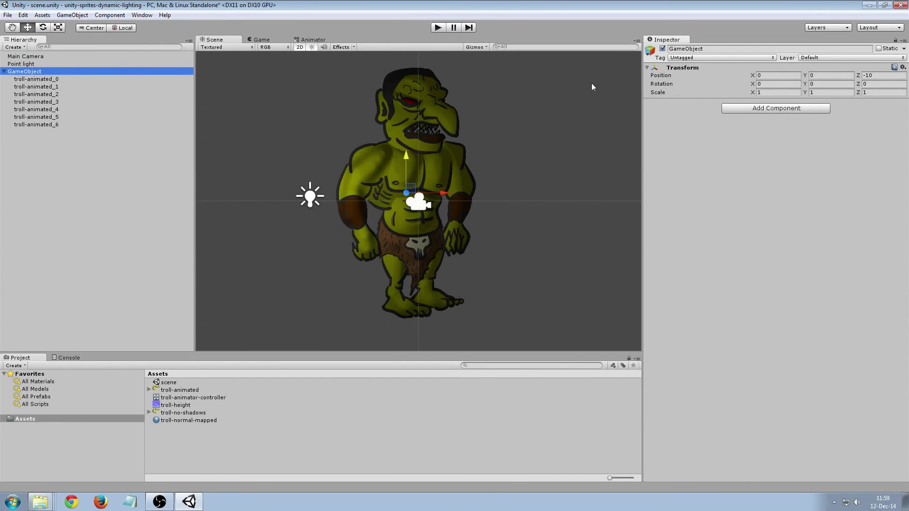
# Add an Animator component to the parent GameObject and assign troll-animator-controller as its controller.
pyautogui.click(743, 107)
pyautogui.click(654, 151)
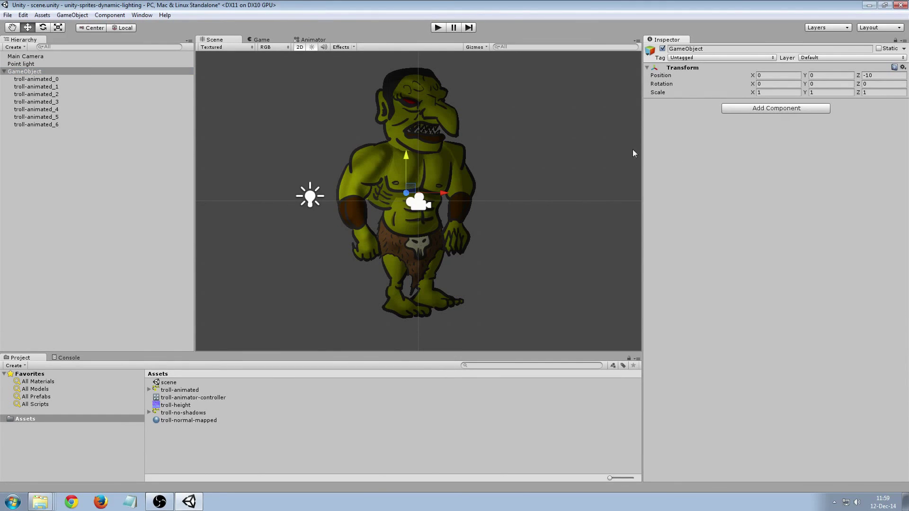
pyautogui.click(110, 14)
pyautogui.moveTo(150, 112)
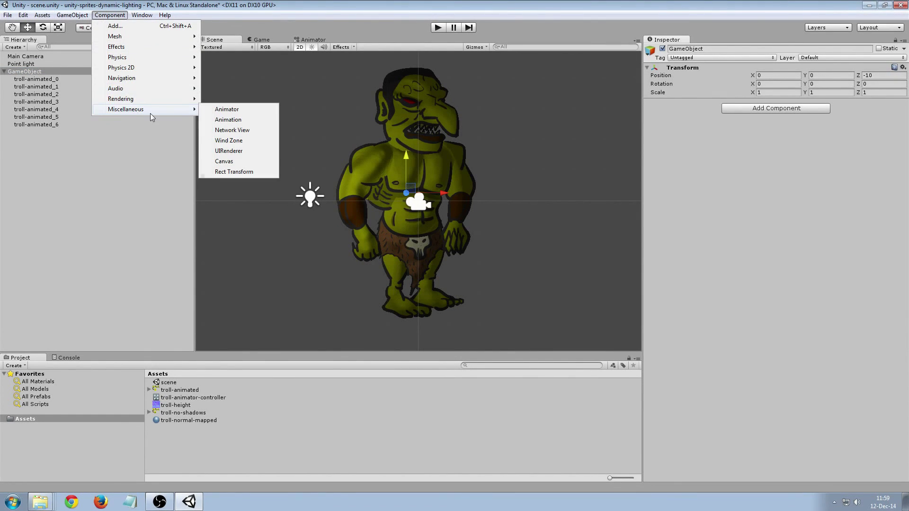
pyautogui.click(231, 110)
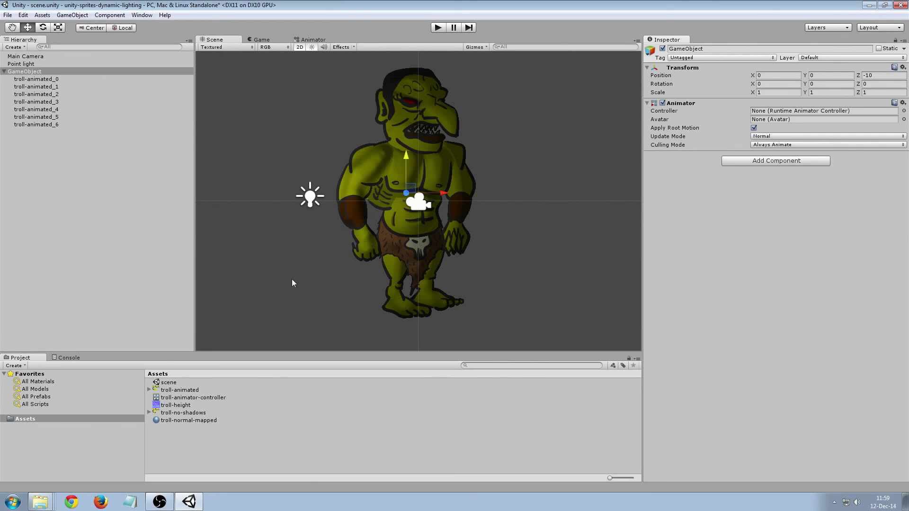
pyautogui.moveTo(181, 398); pyautogui.dragTo(787, 114)
# Open the Animation window and dock it beneath the Scene view.
pyautogui.click(142, 15)
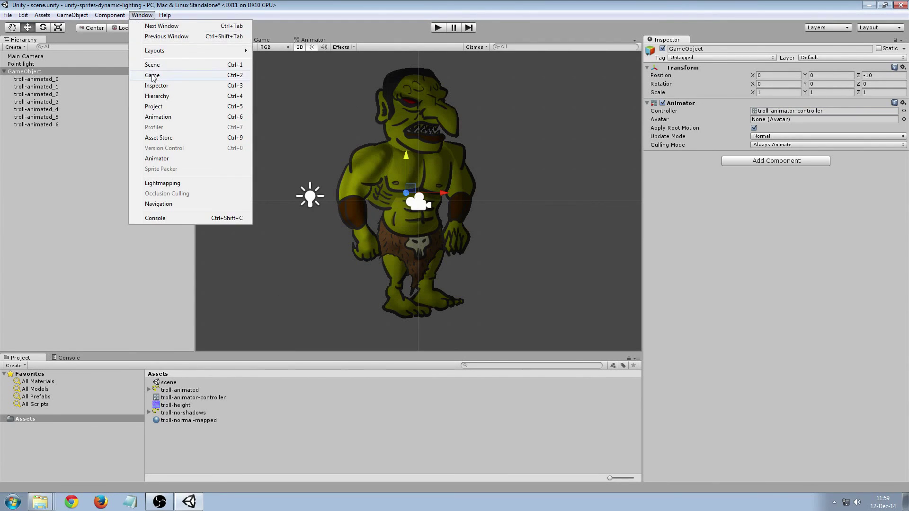
pyautogui.click(157, 117)
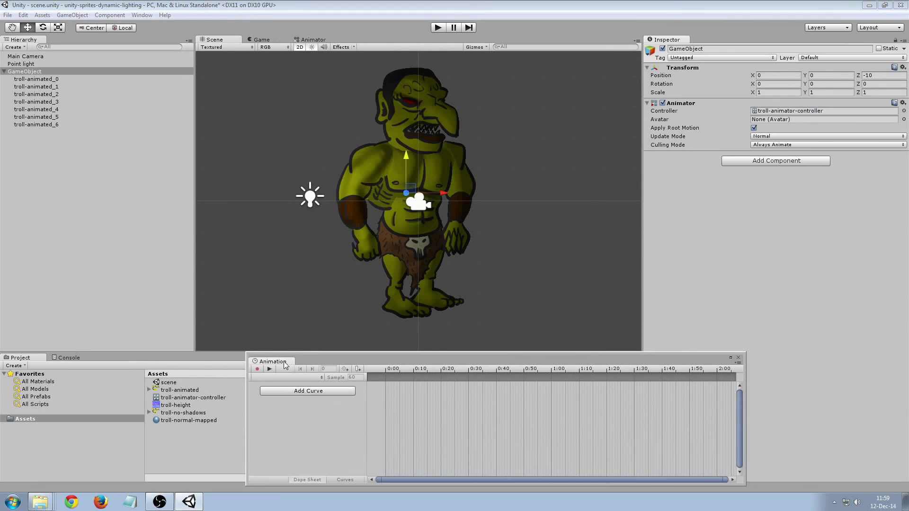
pyautogui.moveTo(285, 365); pyautogui.dragTo(277, 296)
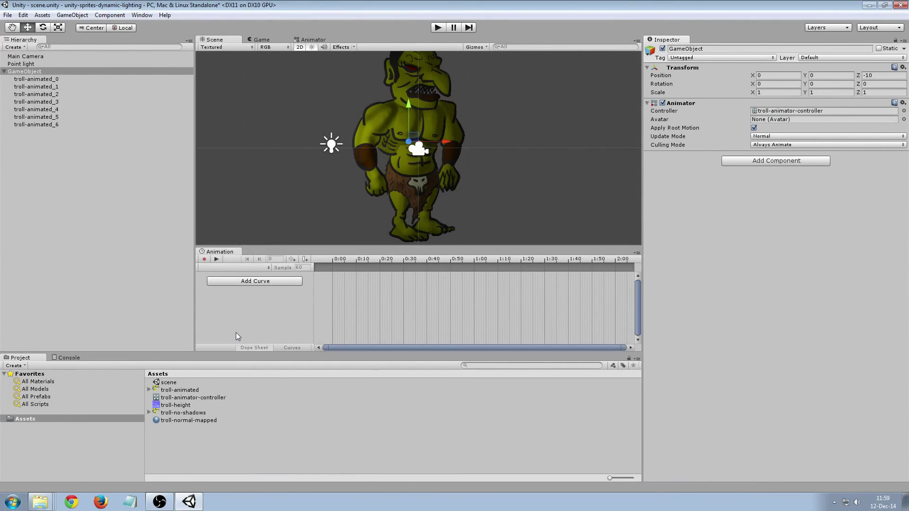
# Create a new animation clip for the parent GameObject and save it in Assets as idle.
pyautogui.click(240, 283)
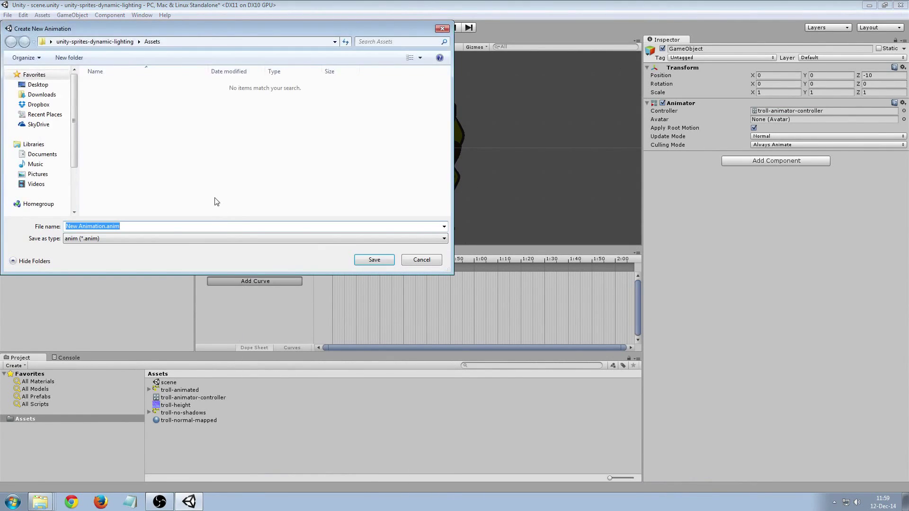
pyautogui.press('End')
pyautogui.hotkey('shift', 'Home')
pyautogui.write('idle')
pyautogui.press('Return')
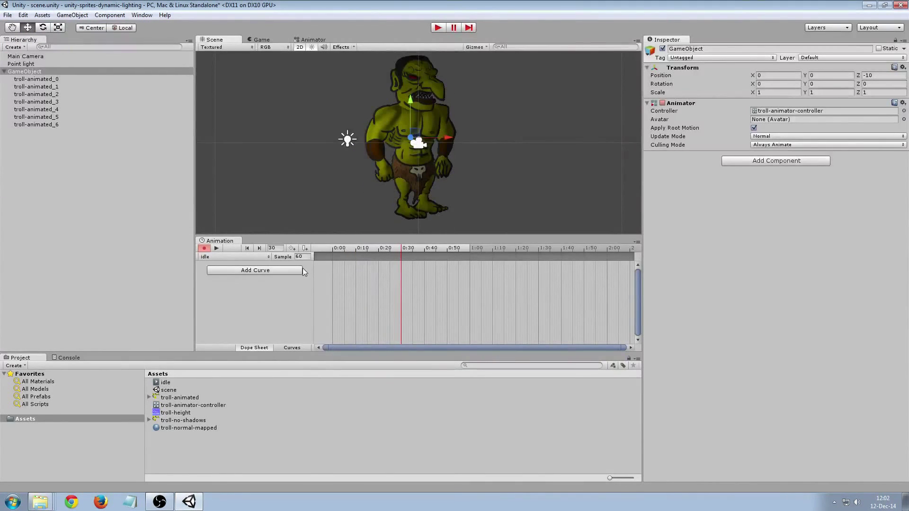
# Add a Transform Position curve for the parent GameObject to the idle clip and insert a keyframe at 0:30.
pyautogui.click(261, 271)
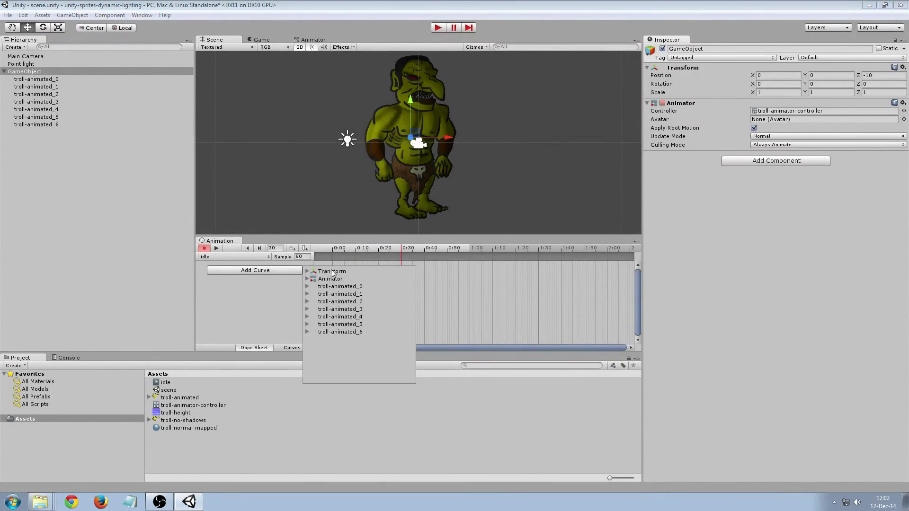
pyautogui.click(306, 271)
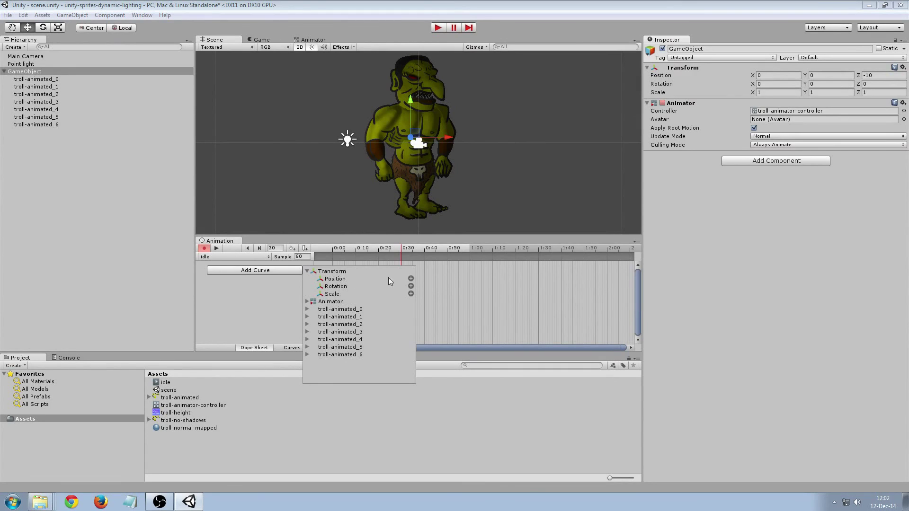
pyautogui.click(411, 278)
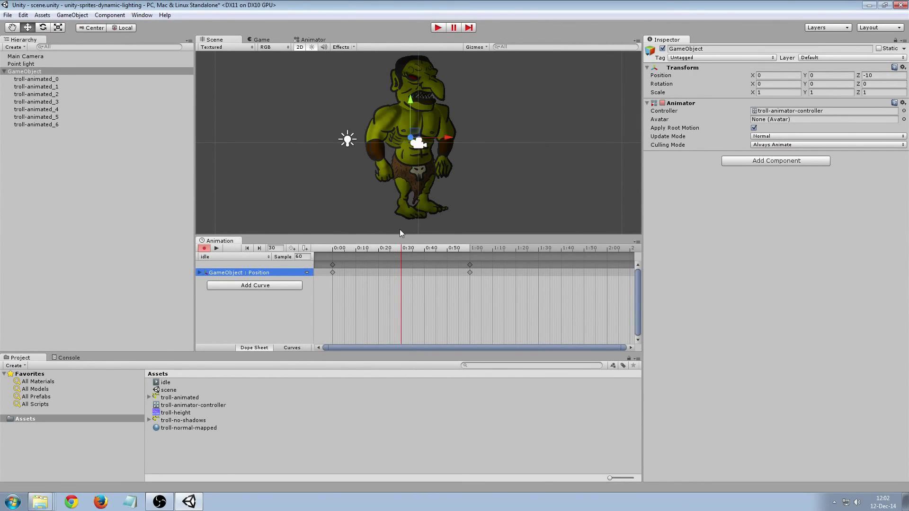
pyautogui.rightClick(402, 265)
pyautogui.click(408, 268)
# At 0:30 in the idle clip, slightly offset the torso, head, loincloth and both legs to pose the troll's body.
pyautogui.click(418, 123)
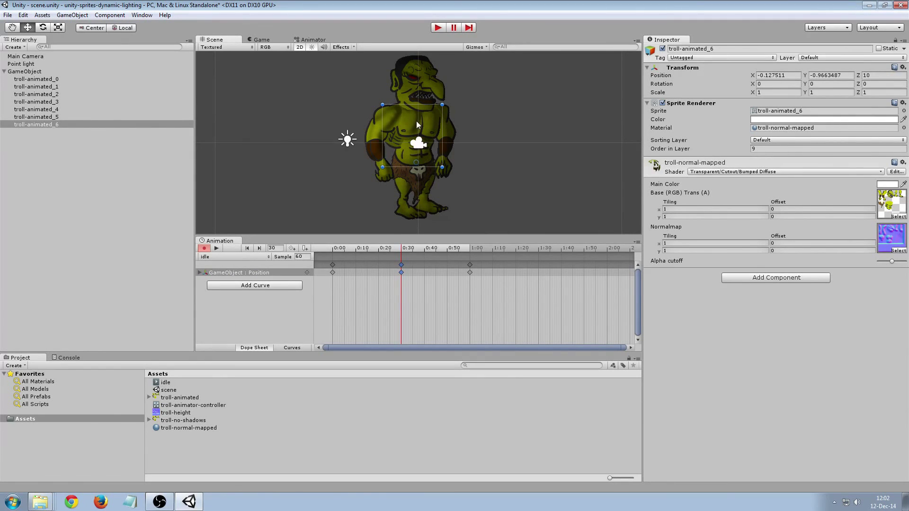
pyautogui.moveTo(412, 126); pyautogui.dragTo(407, 127)
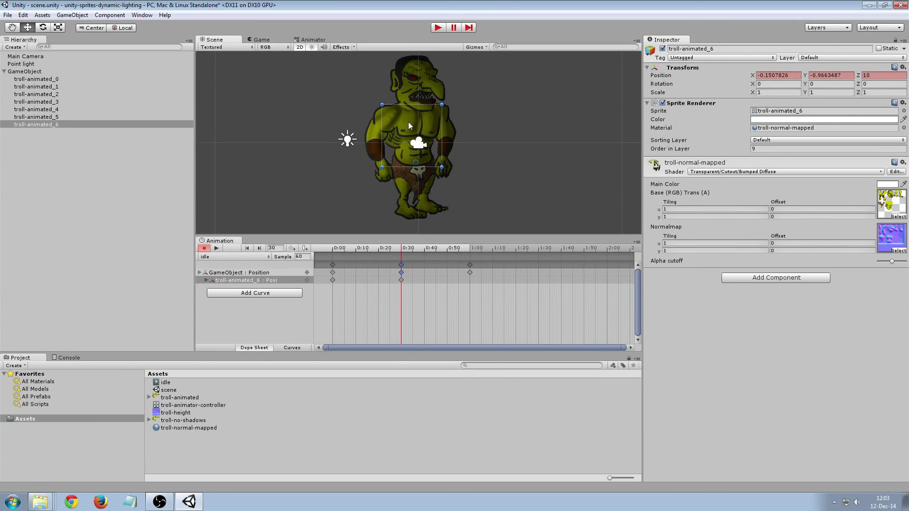
pyautogui.click(410, 94)
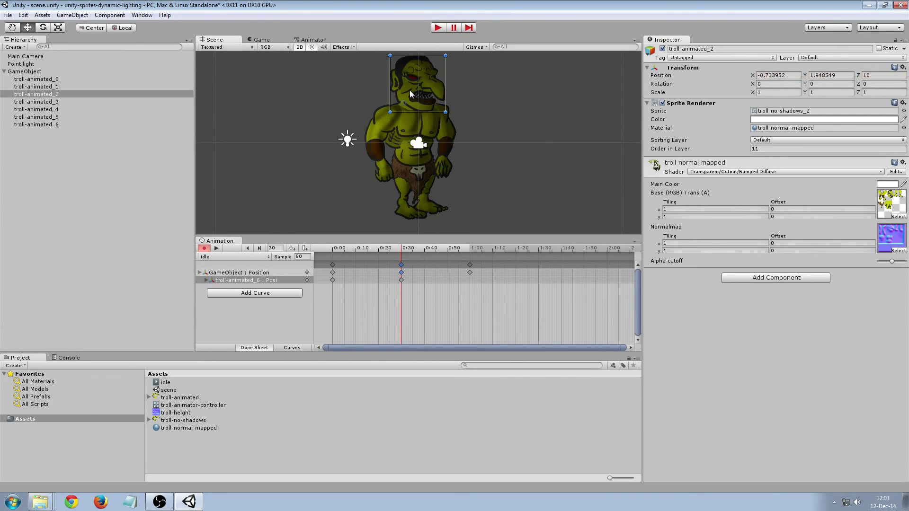
pyautogui.moveTo(410, 90); pyautogui.dragTo(409, 92)
pyautogui.moveTo(408, 176); pyautogui.dragTo(409, 174)
pyautogui.moveTo(404, 205); pyautogui.dragTo(432, 206)
# At 0:30, reposition both arms, rotate troll-animated_0 about 1.3° and troll-animated_1 about 1.6°, and preview the clip.
pyautogui.moveTo(442, 139); pyautogui.dragTo(444, 137)
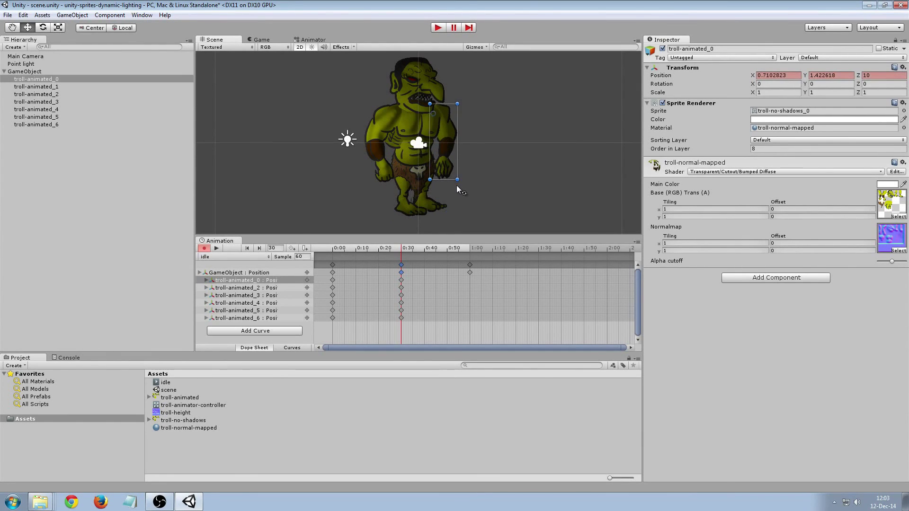
pyautogui.moveTo(457, 186)
pyautogui.mouseDown()
pyautogui.moveTo(470, 183)
pyautogui.moveTo(462, 187)
pyautogui.mouseUp()
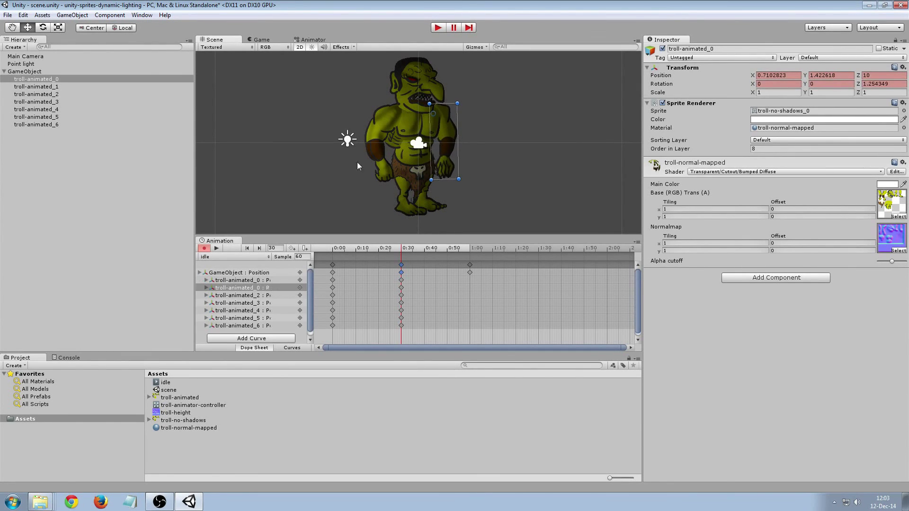
pyautogui.moveTo(374, 156); pyautogui.dragTo(374, 155)
pyautogui.moveTo(362, 189); pyautogui.dragTo(367, 189)
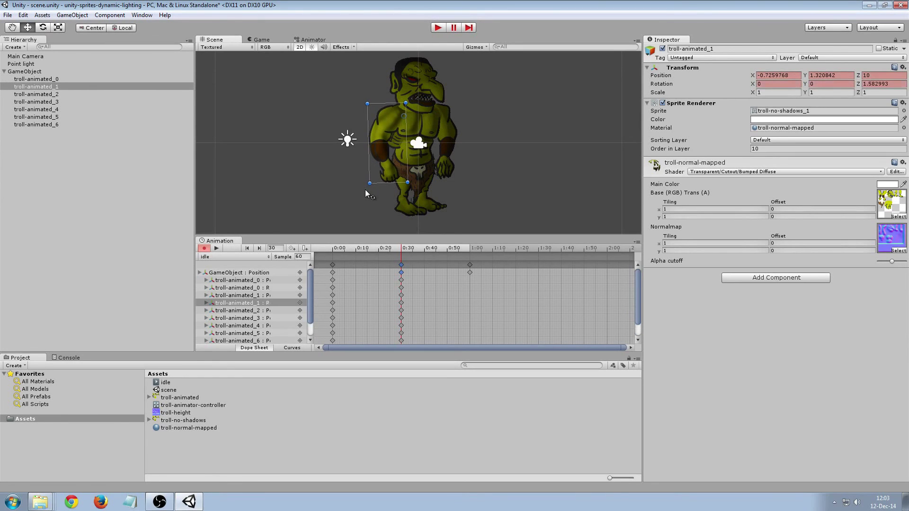
pyautogui.moveTo(374, 156); pyautogui.dragTo(379, 155)
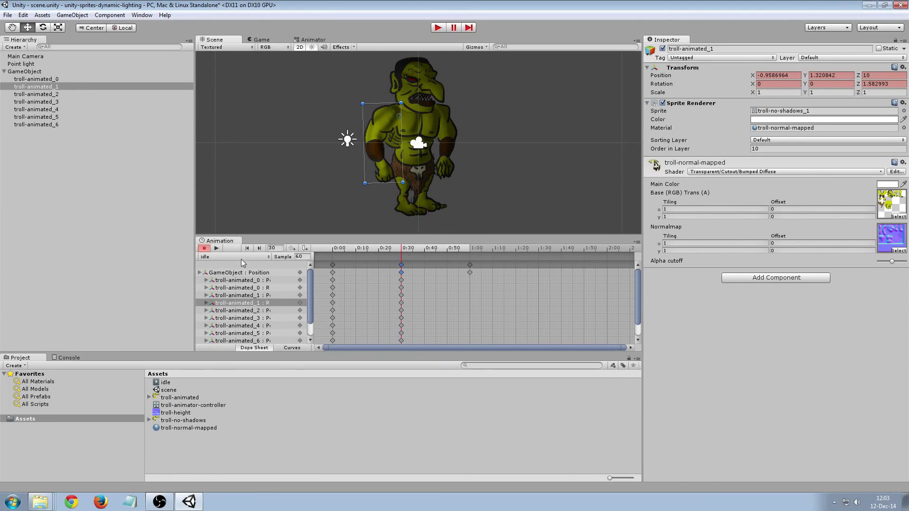
pyautogui.click(216, 249)
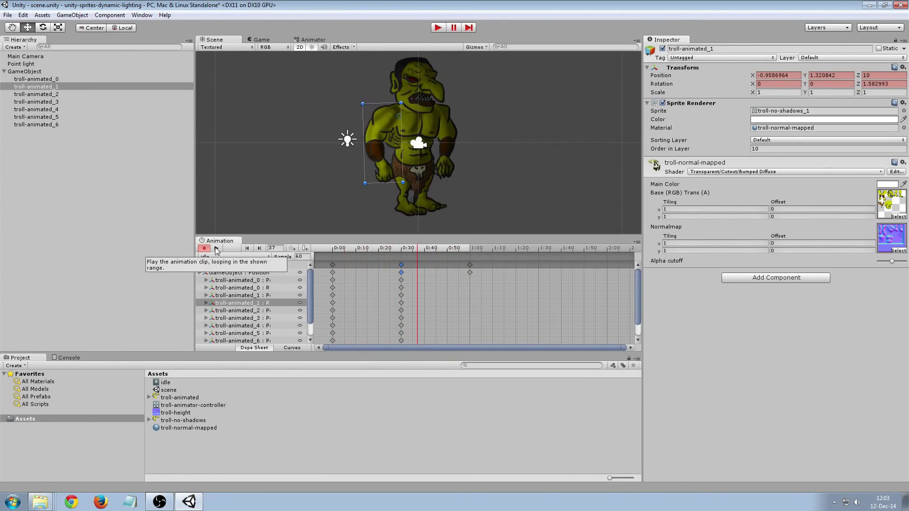
# Copy all 0:00 keyframes to the clip's end at 0:59, keep the originals at 0:00, and preview the idle animation.
pyautogui.click(332, 264)
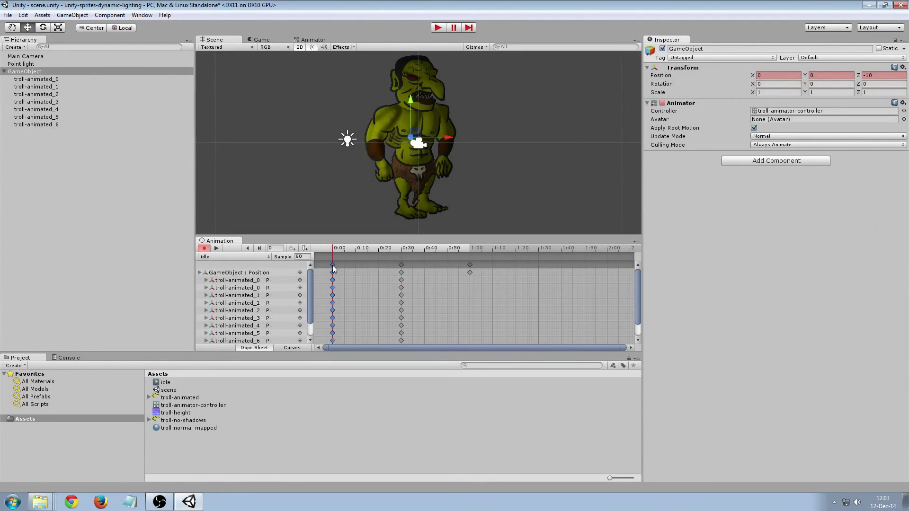
pyautogui.moveTo(332, 268); pyautogui.dragTo(449, 261)
pyautogui.rightClick(455, 263)
pyautogui.click(471, 269)
pyautogui.click(469, 265)
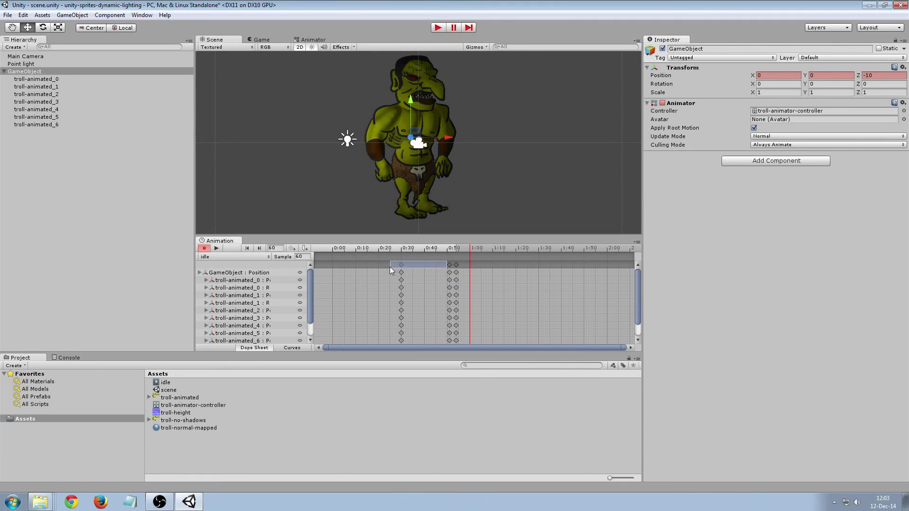
pyautogui.moveTo(446, 264); pyautogui.dragTo(317, 268)
pyautogui.moveTo(456, 264); pyautogui.dragTo(468, 264)
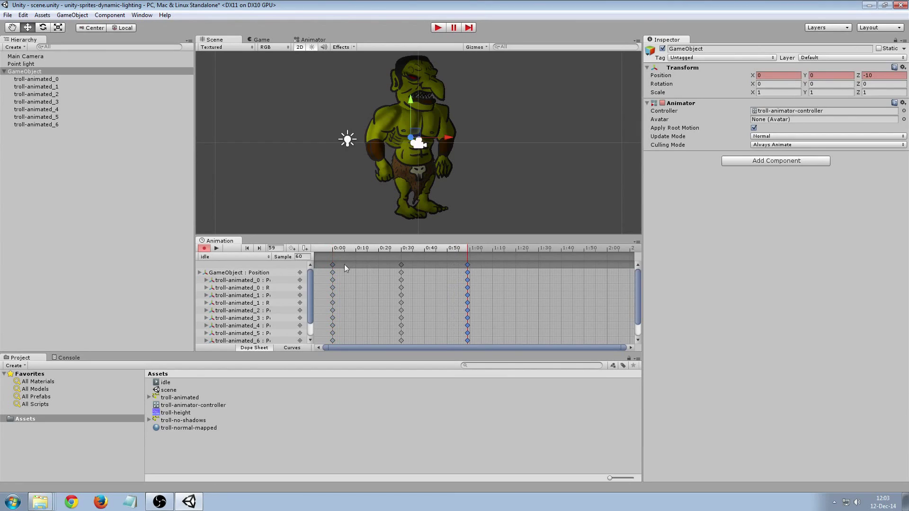
pyautogui.click(216, 248)
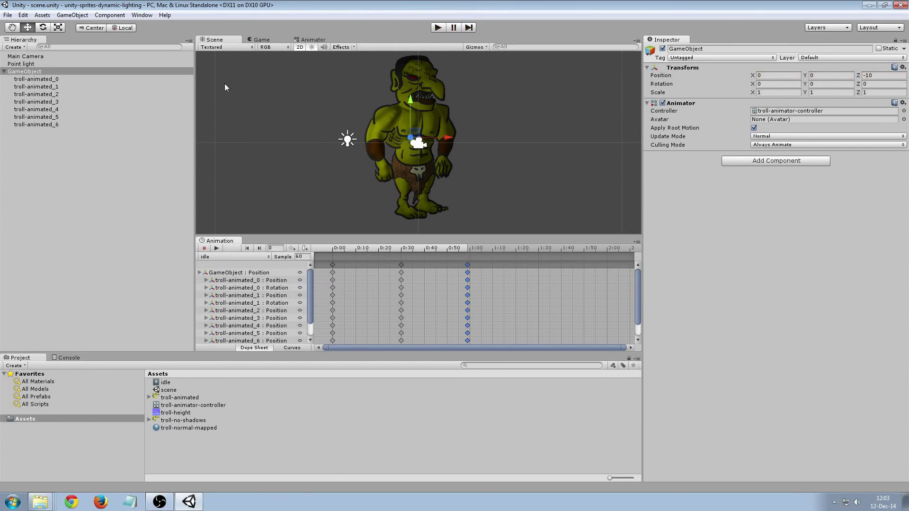
# Run the scene in the Game view and test the lighting by moving the point light to X -3.63.
pyautogui.click(260, 39)
pyautogui.click(437, 27)
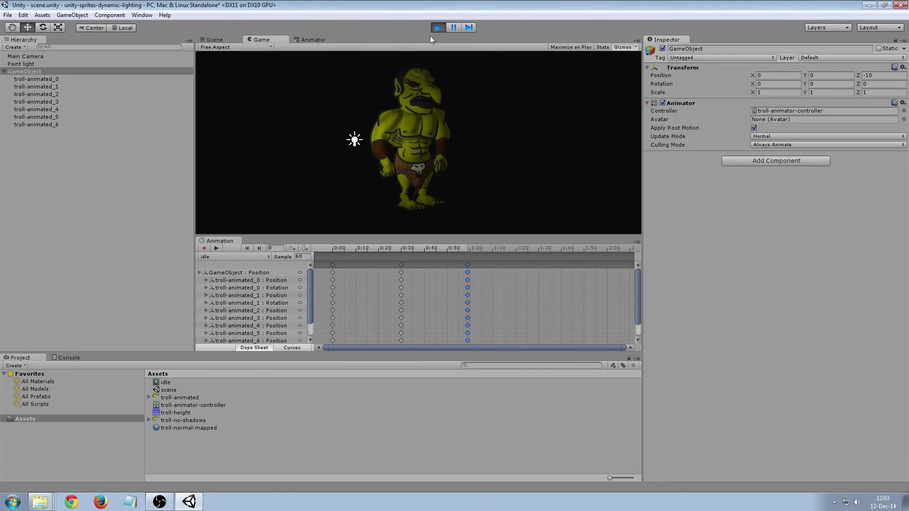
pyautogui.click(29, 63)
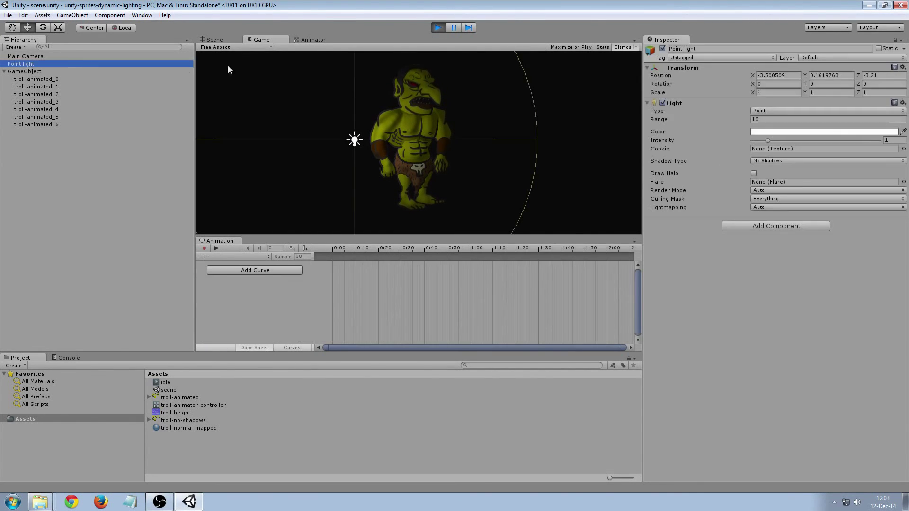
pyautogui.moveTo(751, 74)
pyautogui.mouseDown()
pyautogui.moveTo(870, 81)
pyautogui.moveTo(746, 89)
pyautogui.mouseUp()
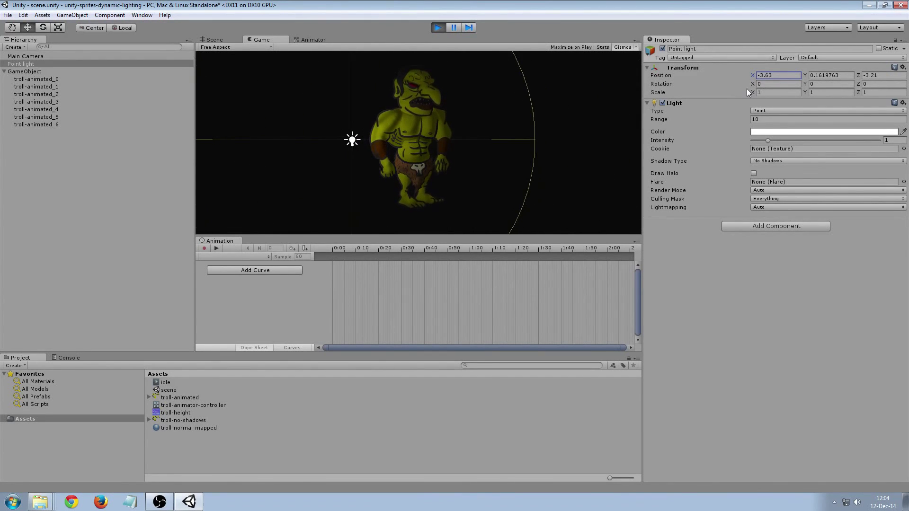
# Try different colours on the point light, settle on bright red, and shift the light along X.
pyautogui.click(754, 132)
pyautogui.click(54, 53)
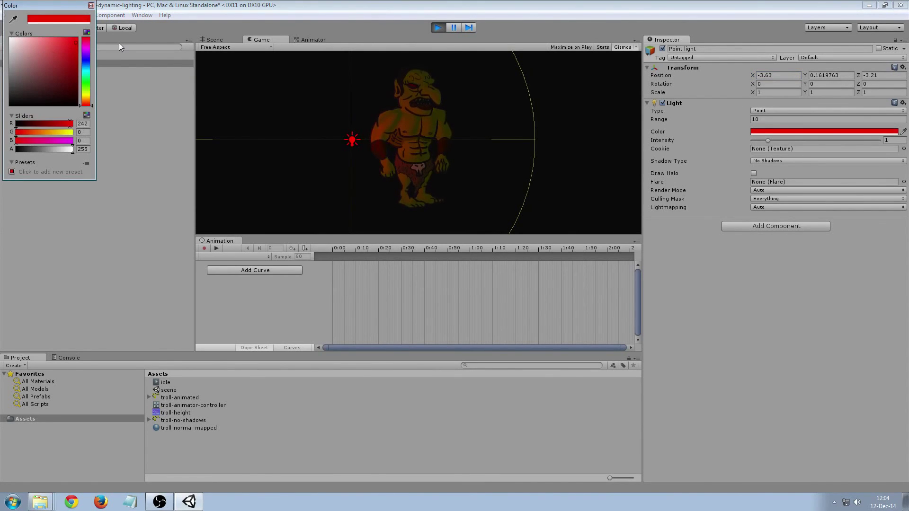
pyautogui.click(65, 50)
pyautogui.click(71, 51)
pyautogui.click(87, 57)
pyautogui.click(62, 58)
pyautogui.click(77, 41)
pyautogui.click(87, 42)
pyautogui.moveTo(87, 43); pyautogui.dragTo(87, 35)
pyautogui.click(362, 138)
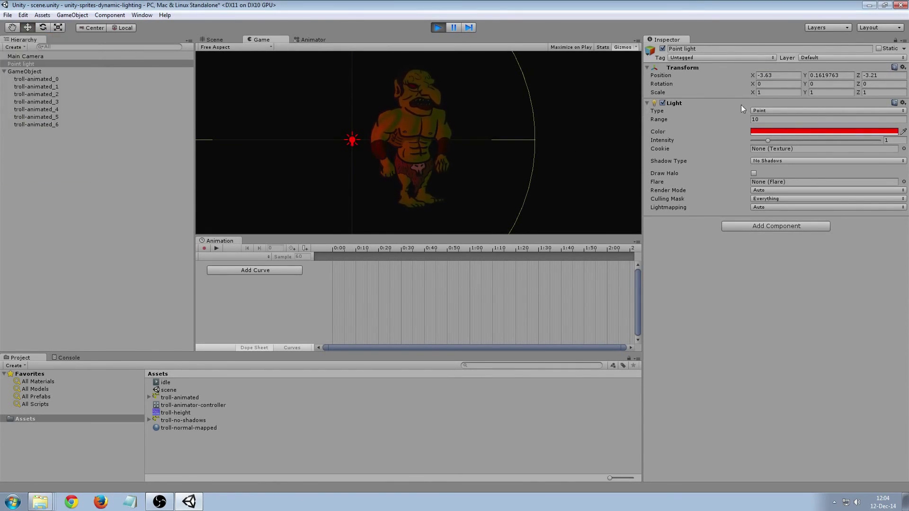
pyautogui.moveTo(750, 75)
pyautogui.mouseDown()
pyautogui.moveTo(806, 72)
pyautogui.moveTo(748, 74)
pyautogui.moveTo(800, 72)
pyautogui.moveTo(749, 75)
pyautogui.moveTo(799, 75)
pyautogui.moveTo(759, 78)
pyautogui.mouseUp()
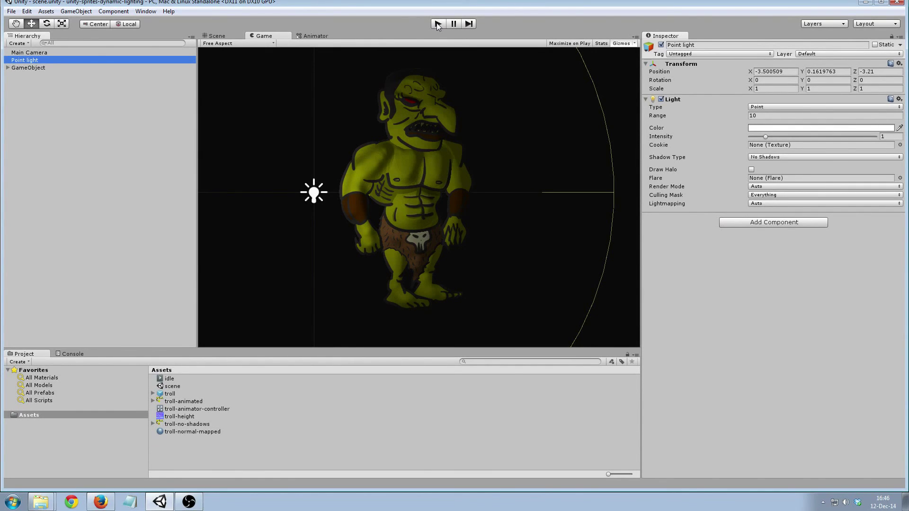
# Run the scene and set the point light's colour to pure red (255, 0, 0).
pyautogui.click(438, 24)
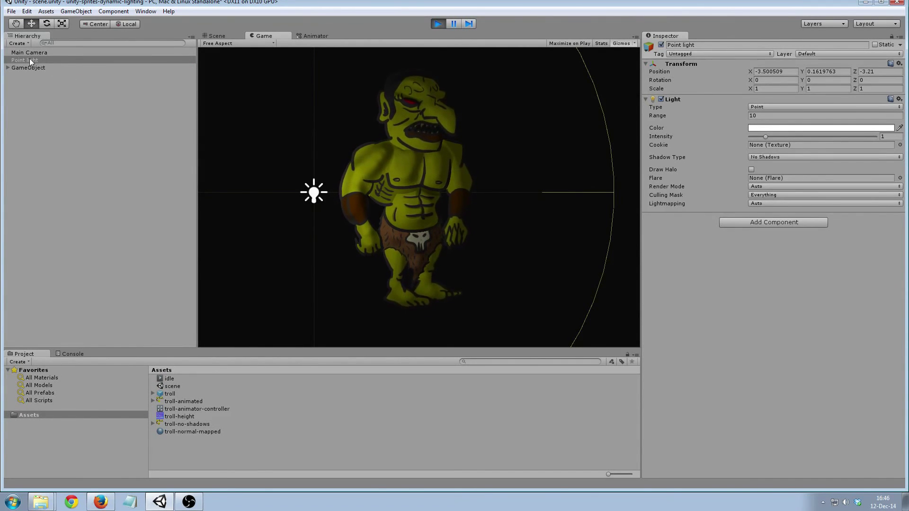
pyautogui.click(776, 128)
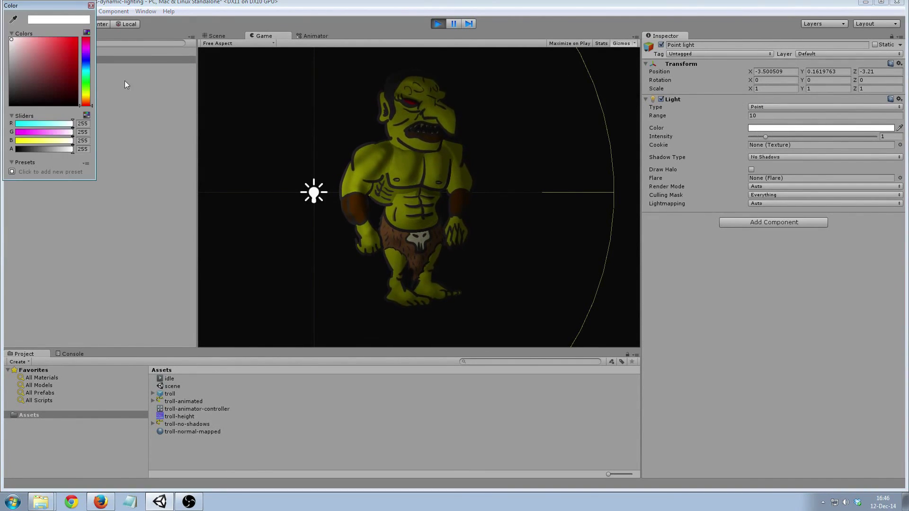
pyautogui.moveTo(90, 80)
pyautogui.mouseDown()
pyautogui.moveTo(97, 52)
pyautogui.moveTo(73, 84)
pyautogui.mouseUp()
pyautogui.click(78, 41)
pyautogui.moveTo(84, 47)
pyautogui.mouseDown()
pyautogui.moveTo(83, 84)
pyautogui.moveTo(78, 32)
pyautogui.moveTo(78, 84)
pyautogui.moveTo(85, 33)
pyautogui.mouseUp()
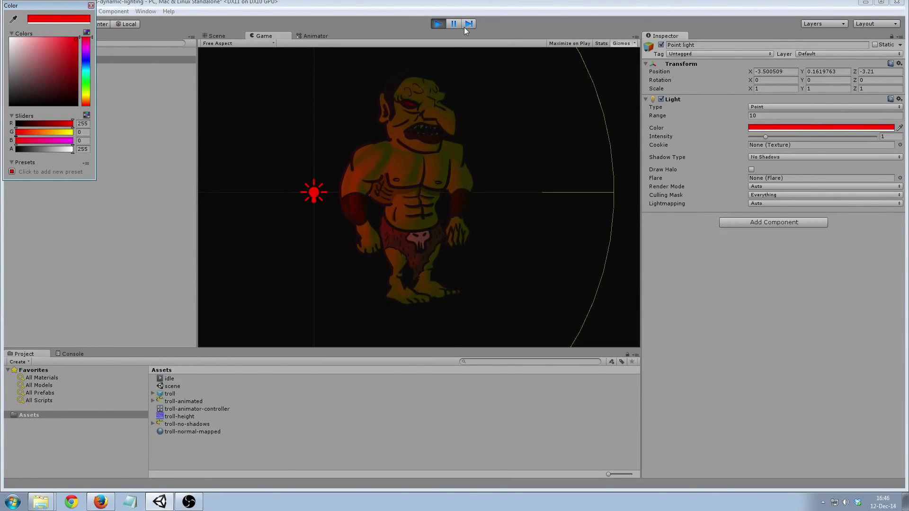